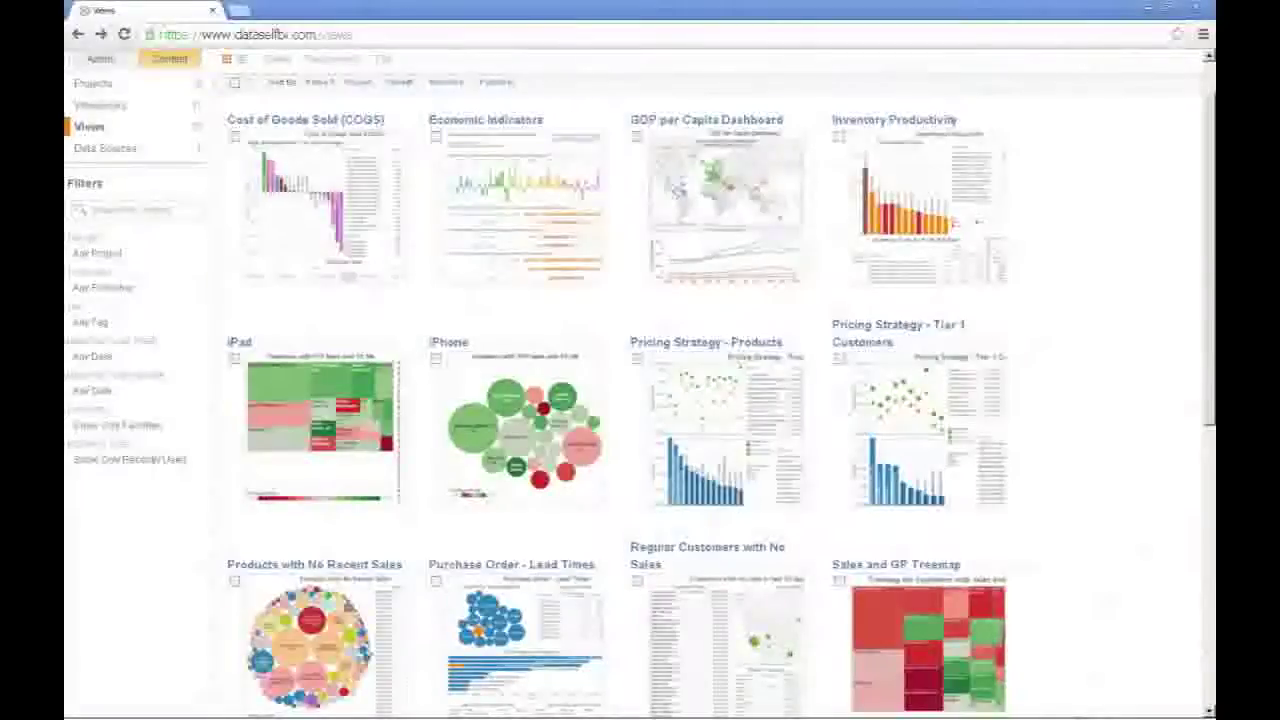
# Switch from the web views to DataSelf Analytics Desktop with its empty worksheet
pyautogui.moveTo(555, 712)
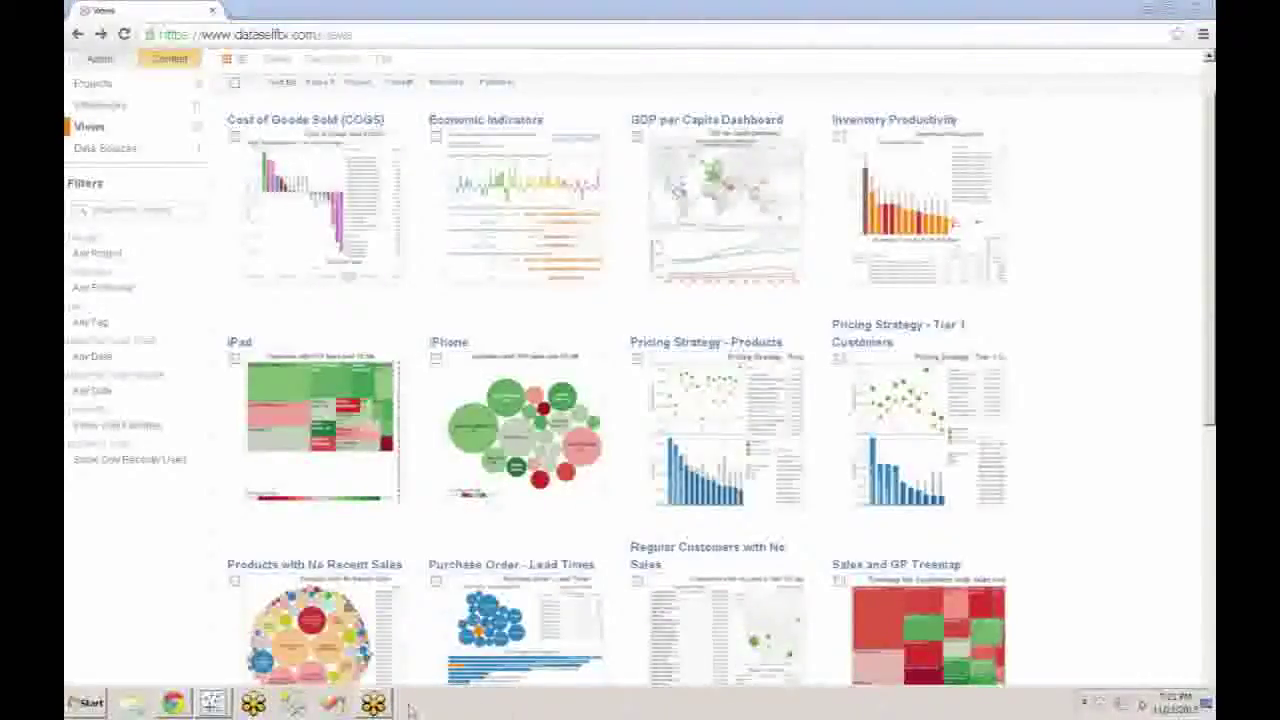
pyautogui.click(212, 703)
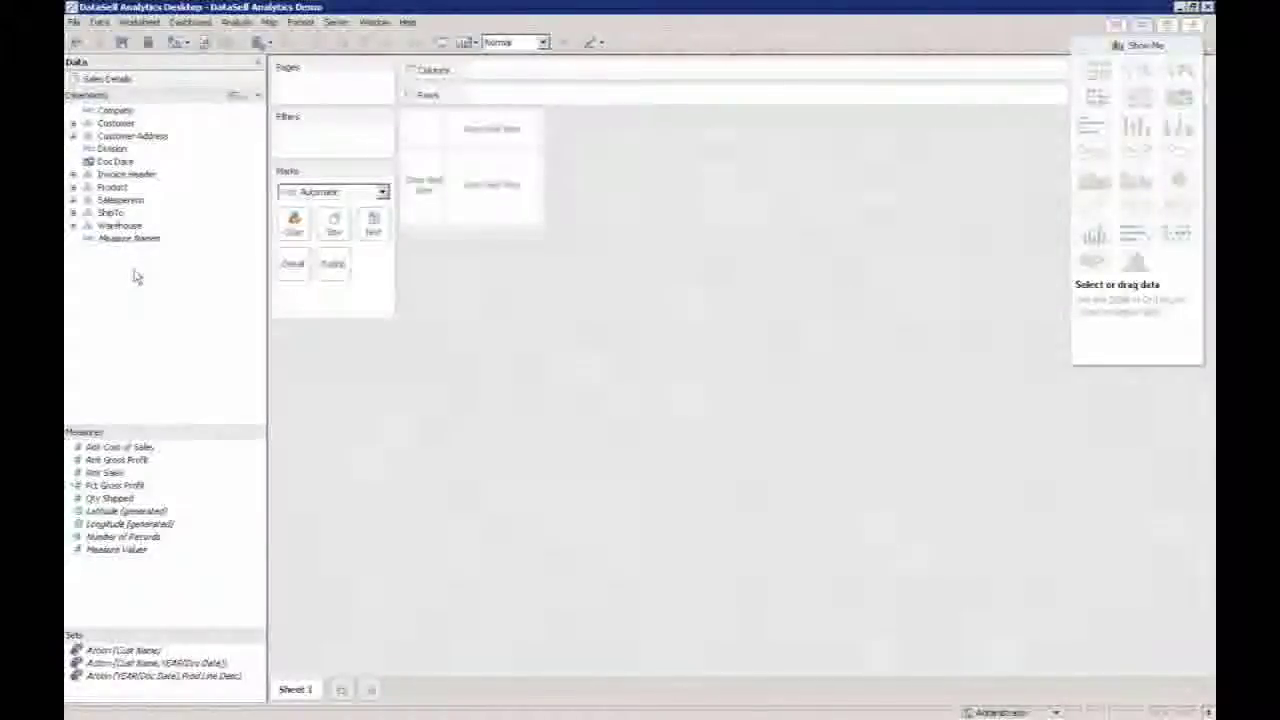
# Examine the fields contained in the Customer, Product and Invoice Header dimension groups
pyautogui.click(73, 124)
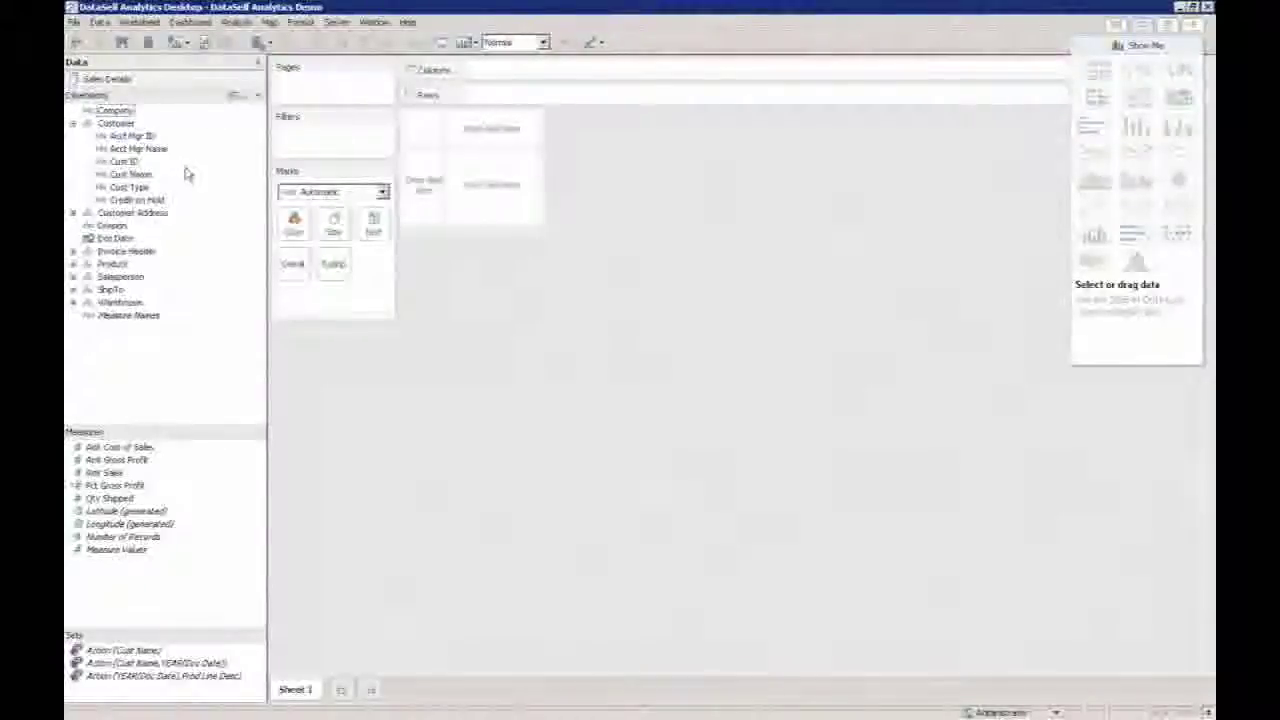
pyautogui.click(73, 124)
pyautogui.click(73, 188)
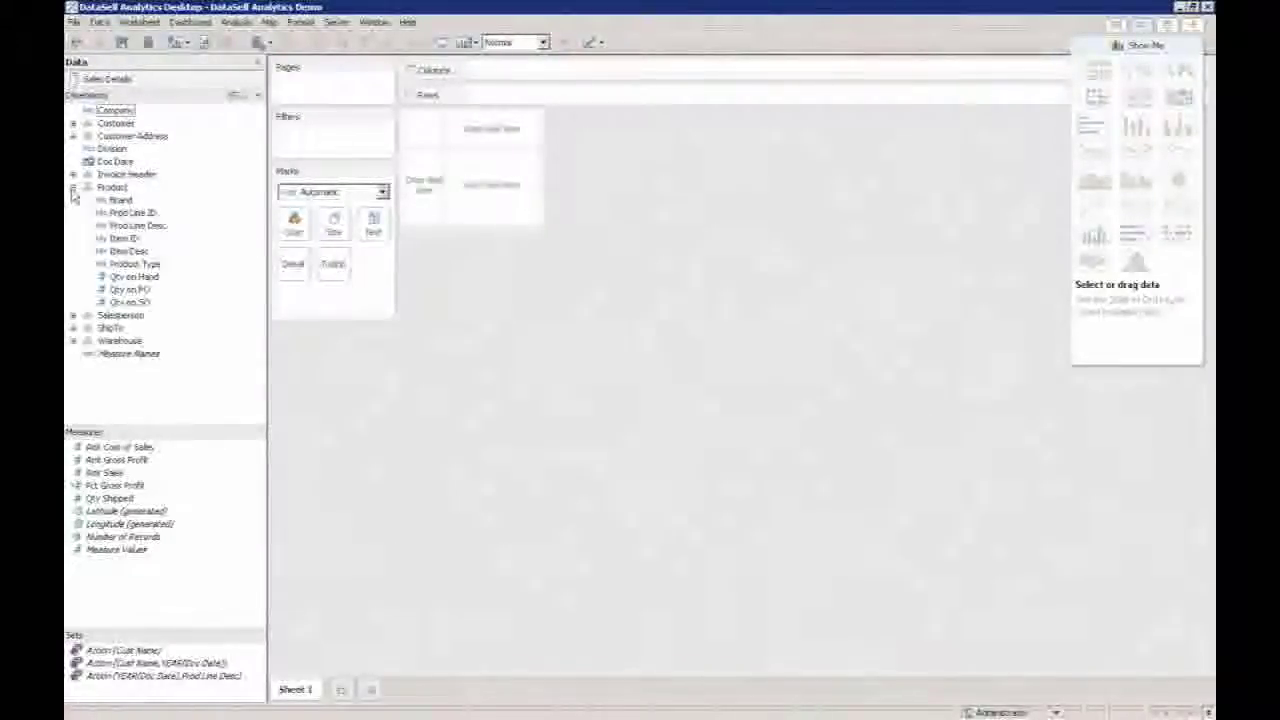
pyautogui.click(73, 188)
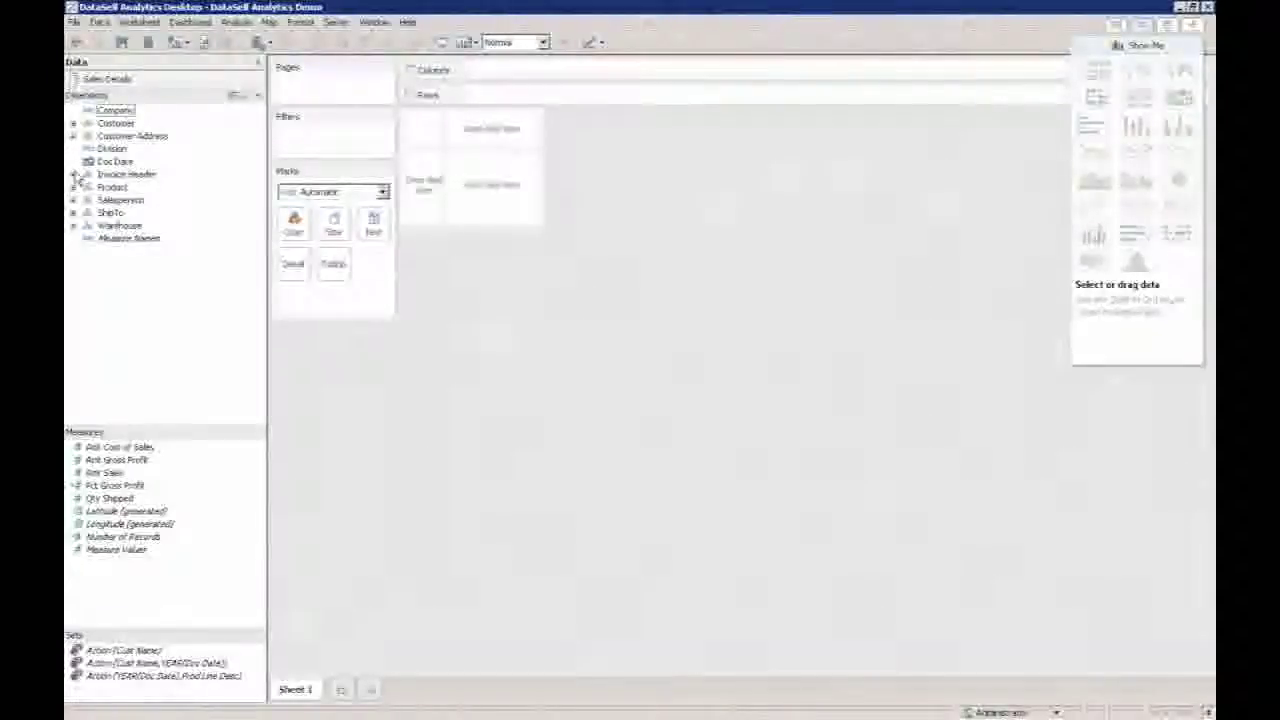
pyautogui.click(73, 175)
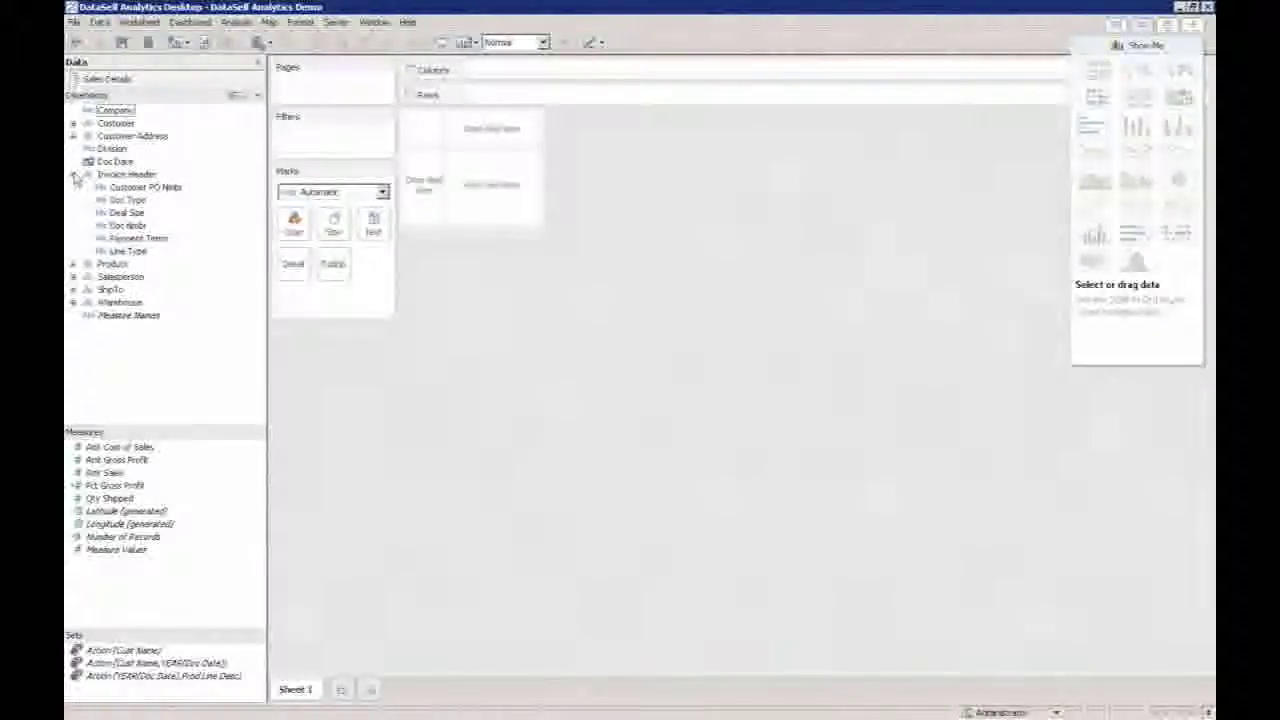
pyautogui.click(74, 176)
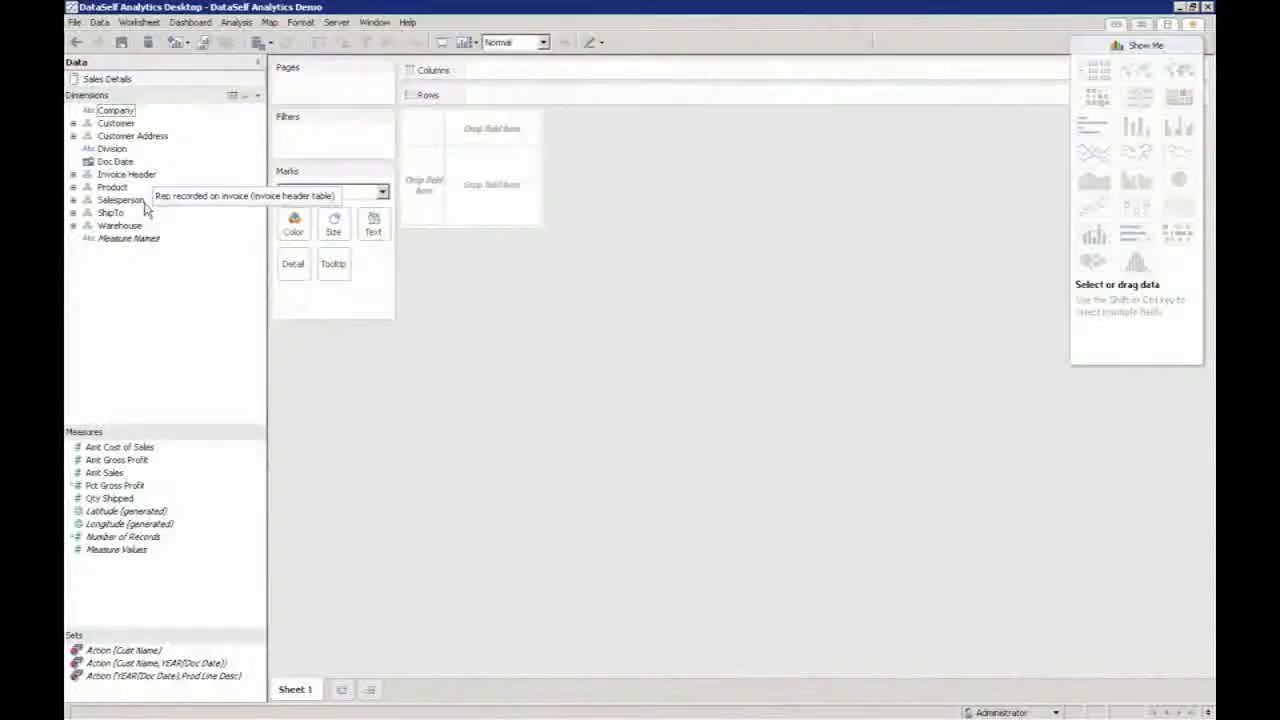
pyautogui.click(73, 123)
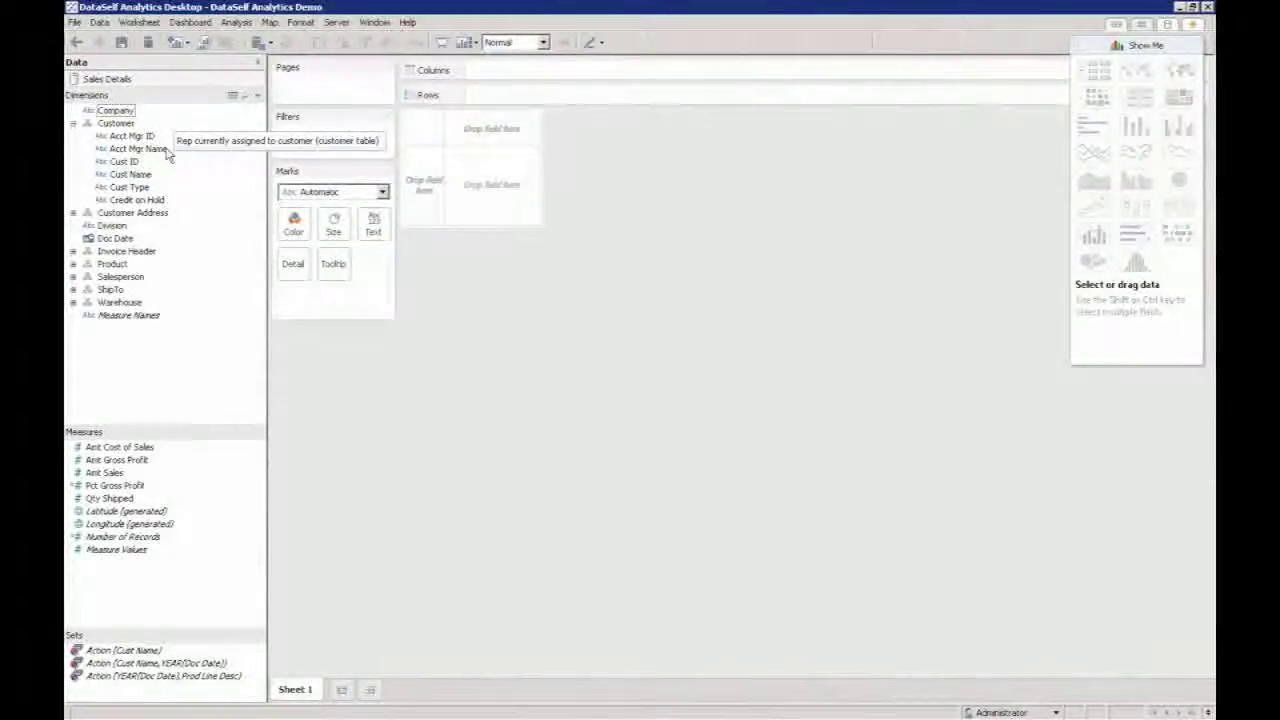
pyautogui.click(72, 125)
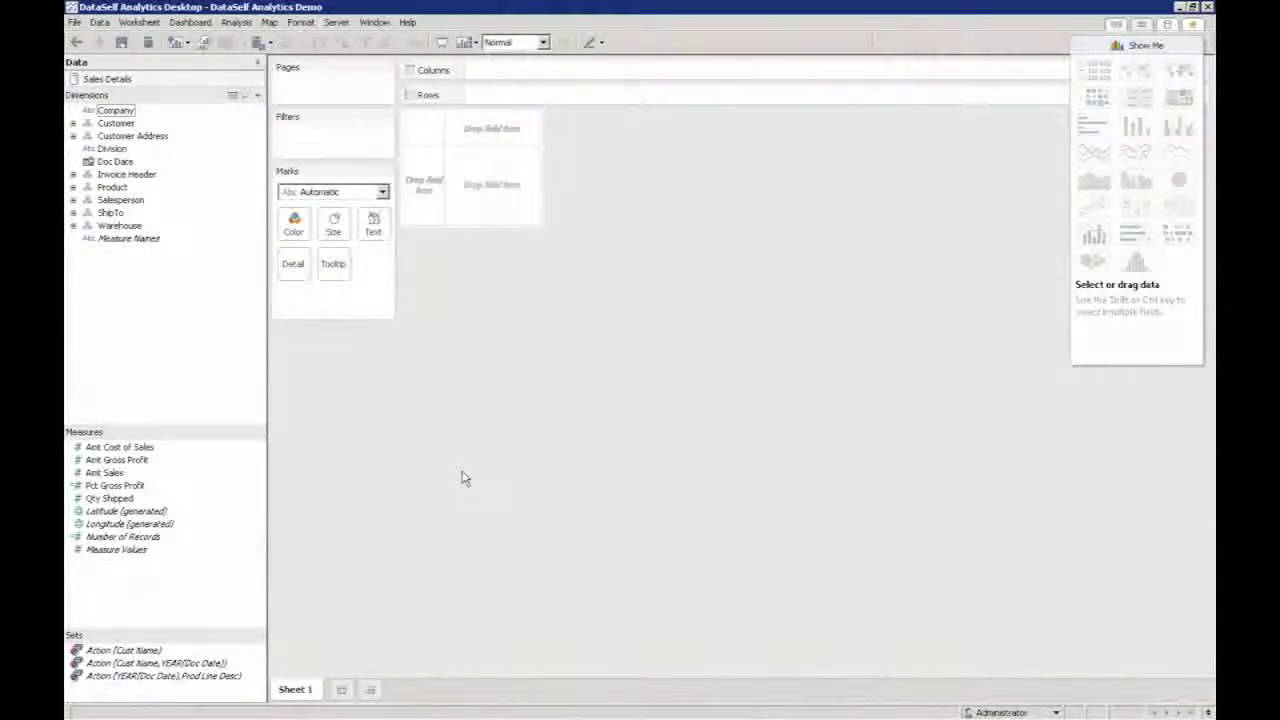
# Build a text table of Amt Sales and Pct Gross Profit by Salesperson
pyautogui.click(121, 200)
pyautogui.keyDown('ctrl'); pyautogui.click(104, 473); pyautogui.keyUp('ctrl')
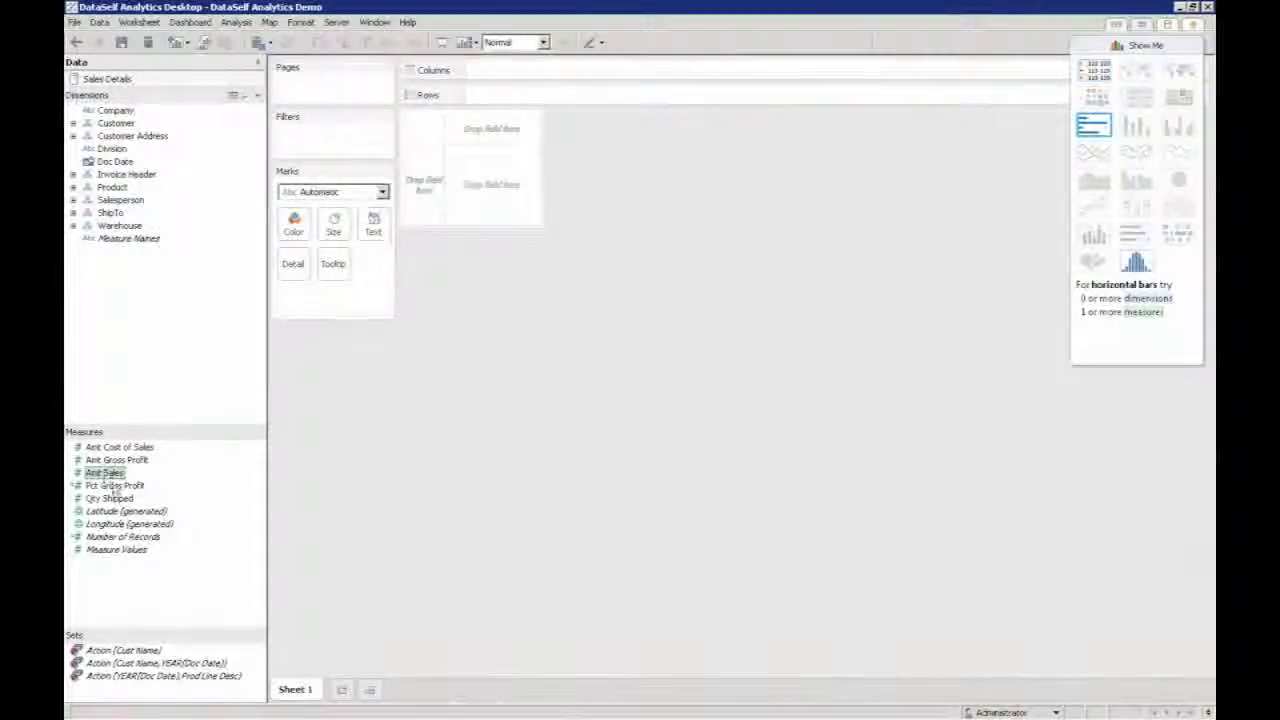
pyautogui.keyDown('ctrl'); pyautogui.click(112, 485); pyautogui.keyUp('ctrl')
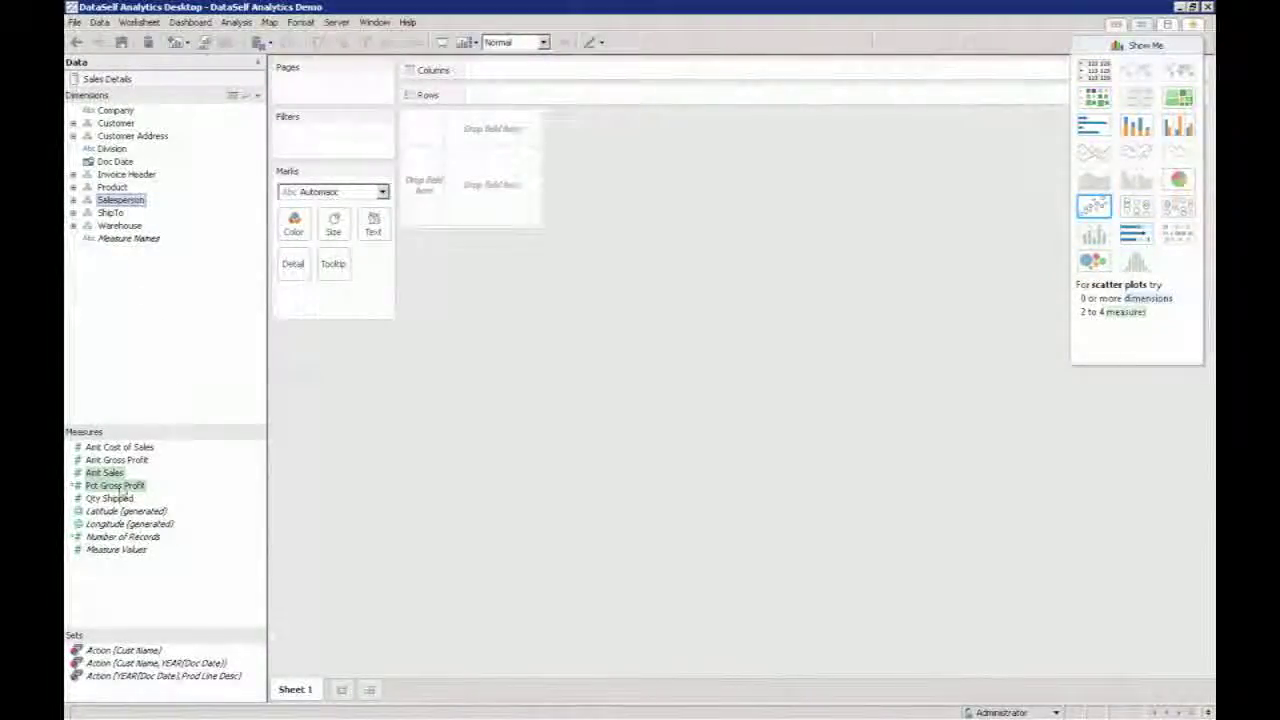
pyautogui.keyDown('ctrl'); pyautogui.click(115, 486); pyautogui.keyUp('ctrl')
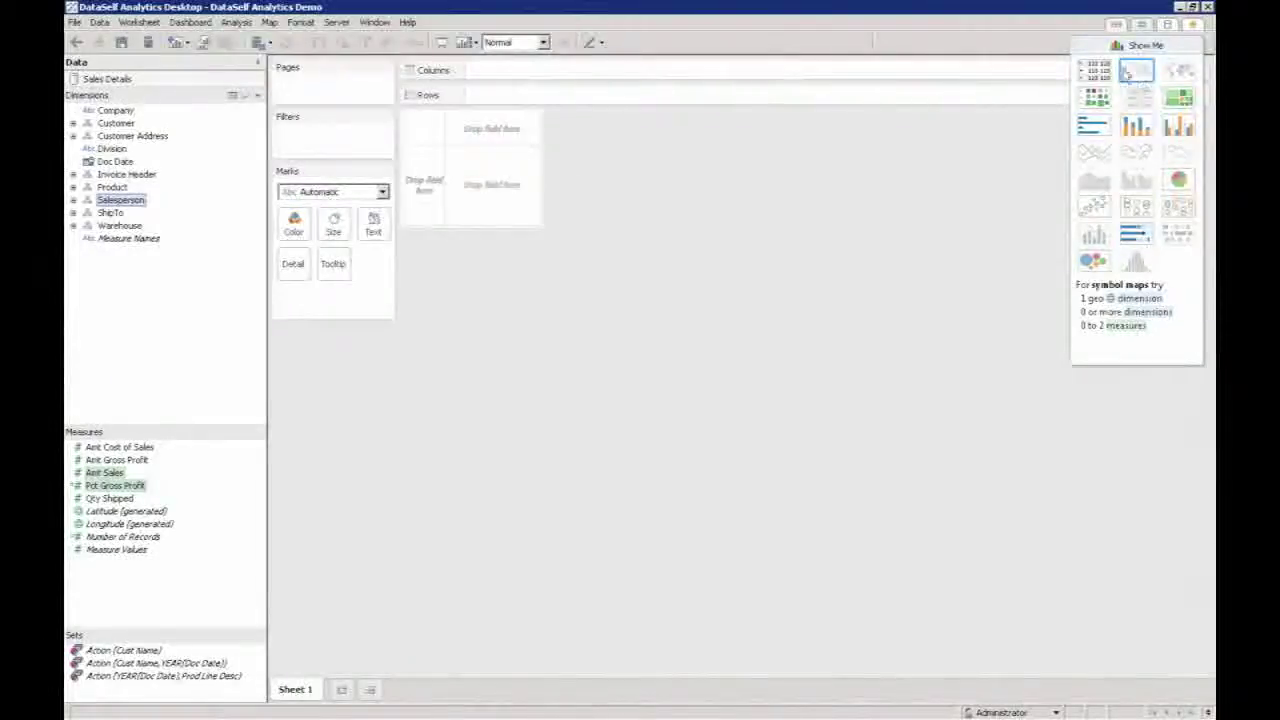
pyautogui.click(1094, 72)
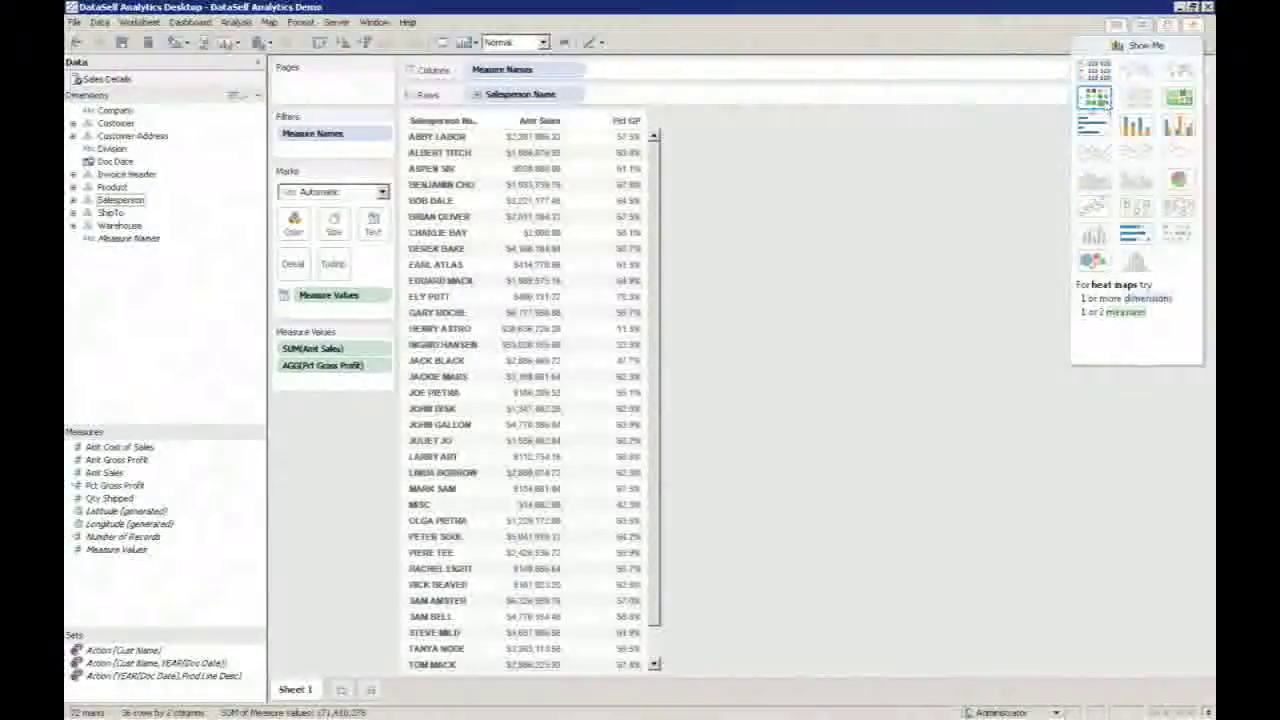
# Try the salesperson data as a heat map, treemap, side-by-side bars and pie chart, finishing with horizontal bars
pyautogui.click(1093, 98)
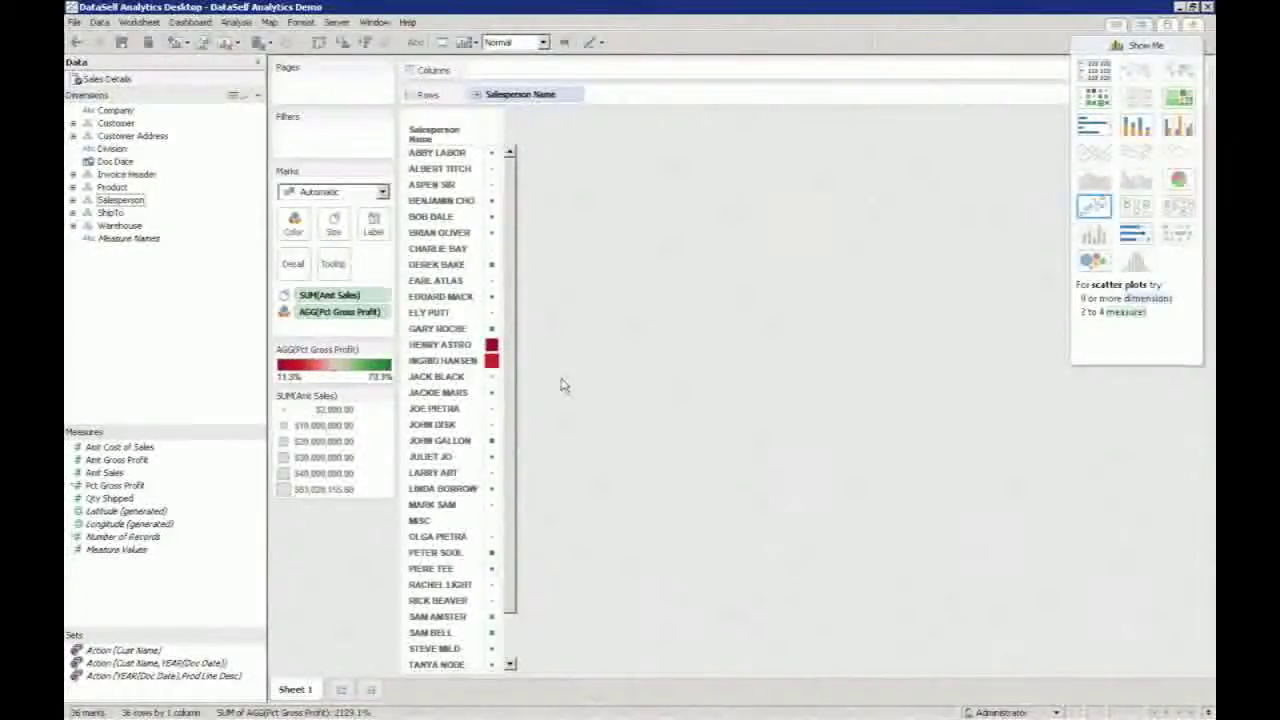
pyautogui.click(1179, 100)
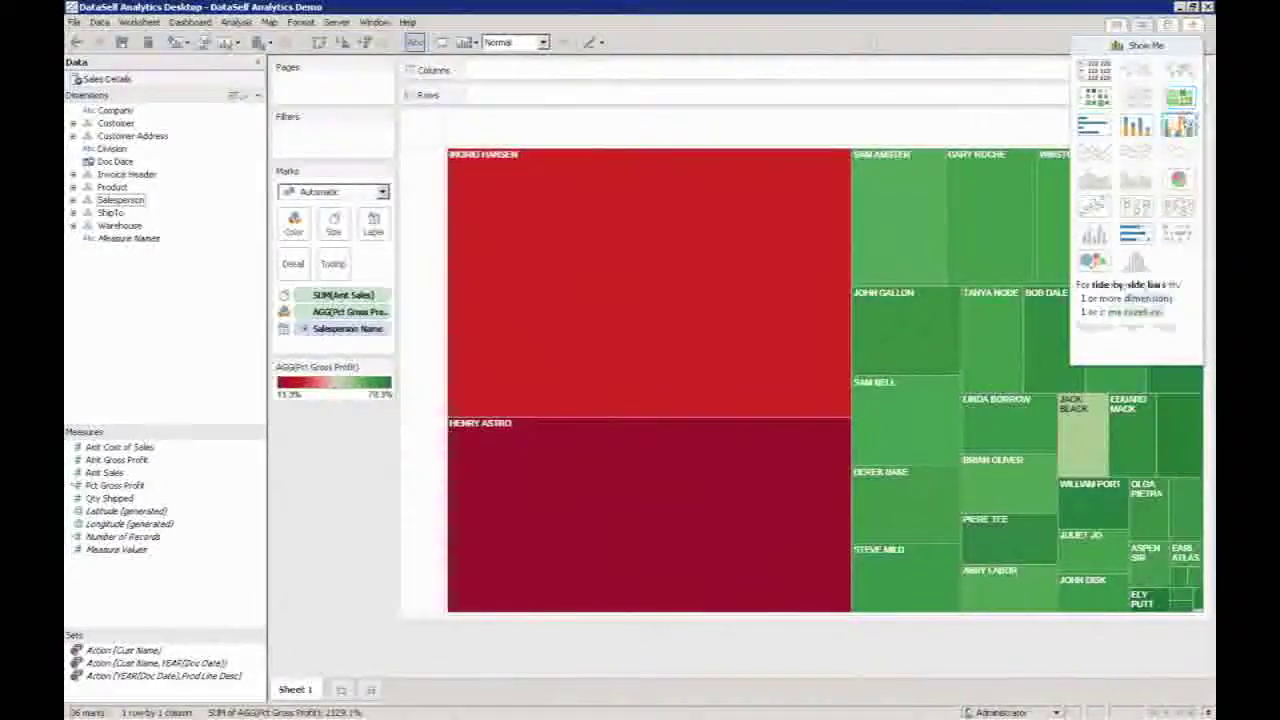
pyautogui.click(1180, 126)
pyautogui.click(1179, 179)
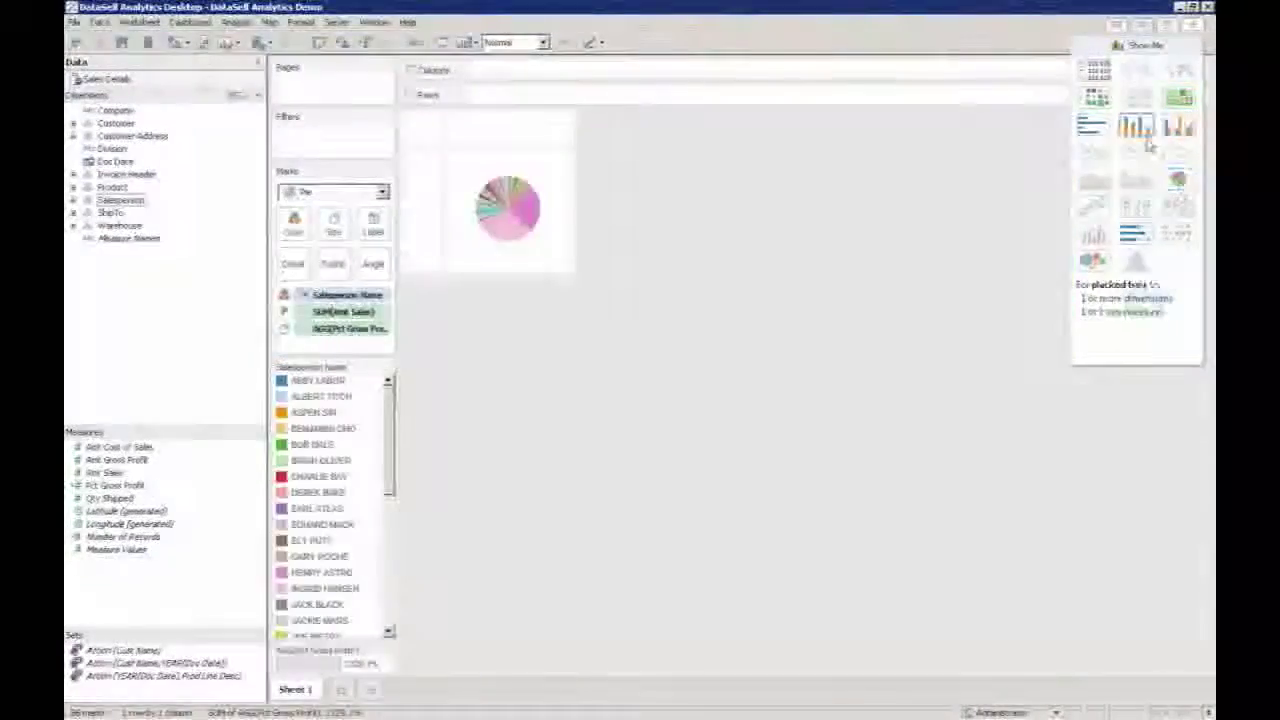
pyautogui.click(1100, 128)
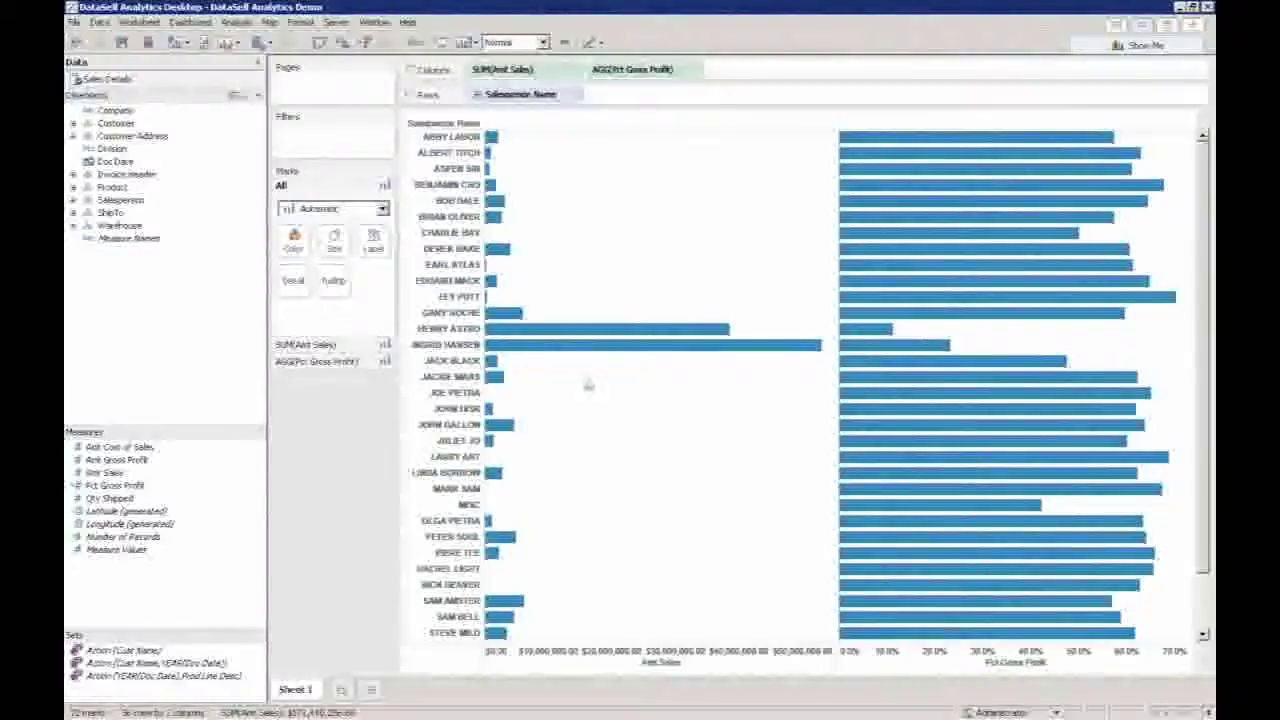
# Exclude the two salespeople with the highest sales from the bar chart and sort the rest by descending Amt Sales
pyautogui.moveTo(634, 337)
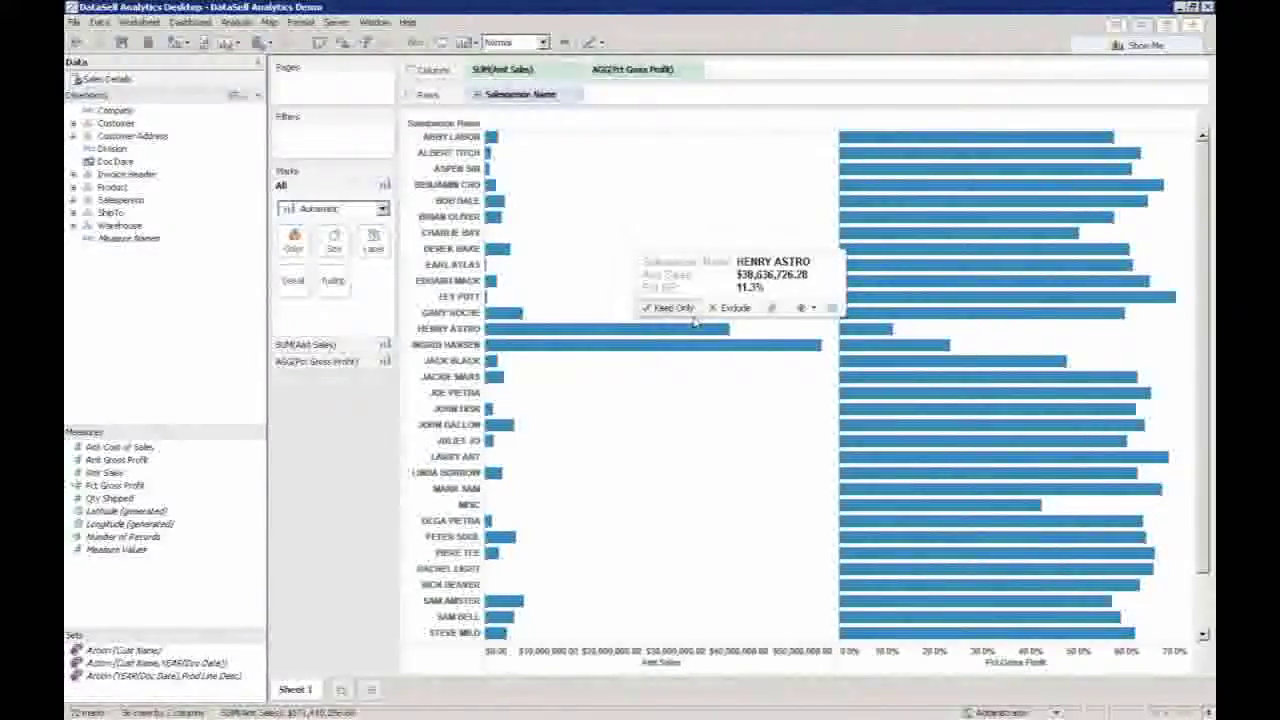
pyautogui.click(730, 311)
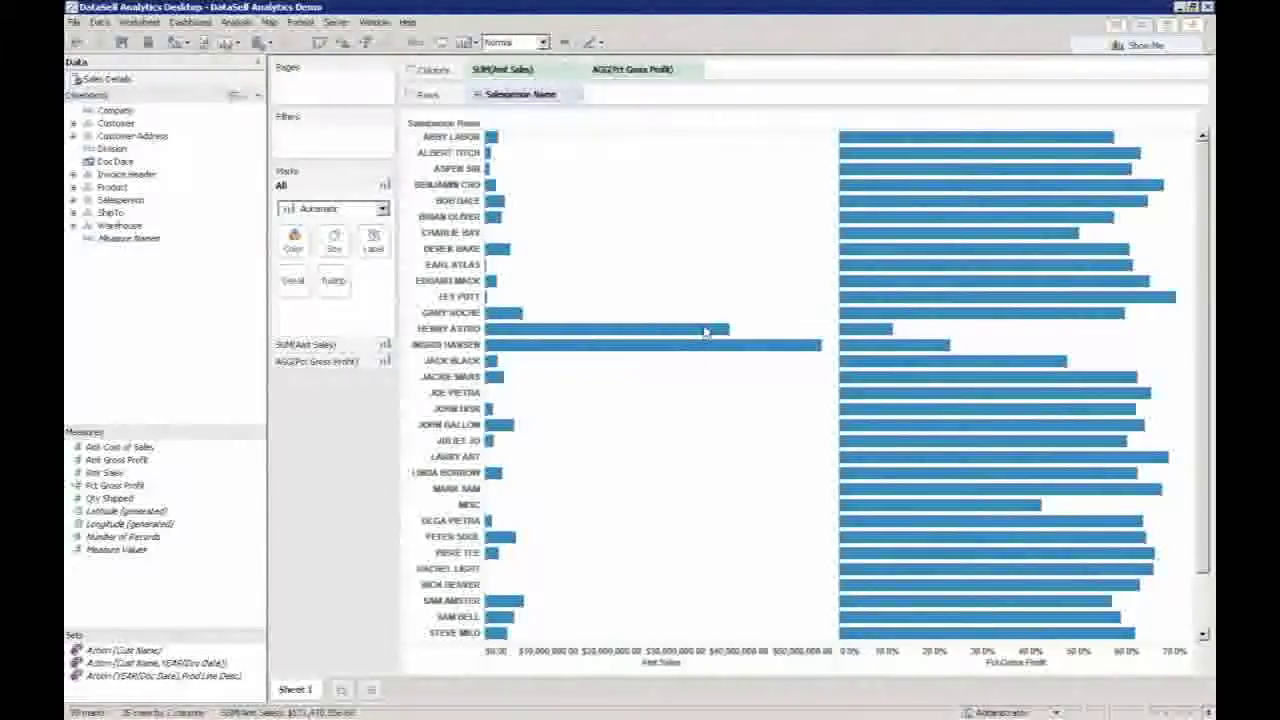
pyautogui.moveTo(663, 337)
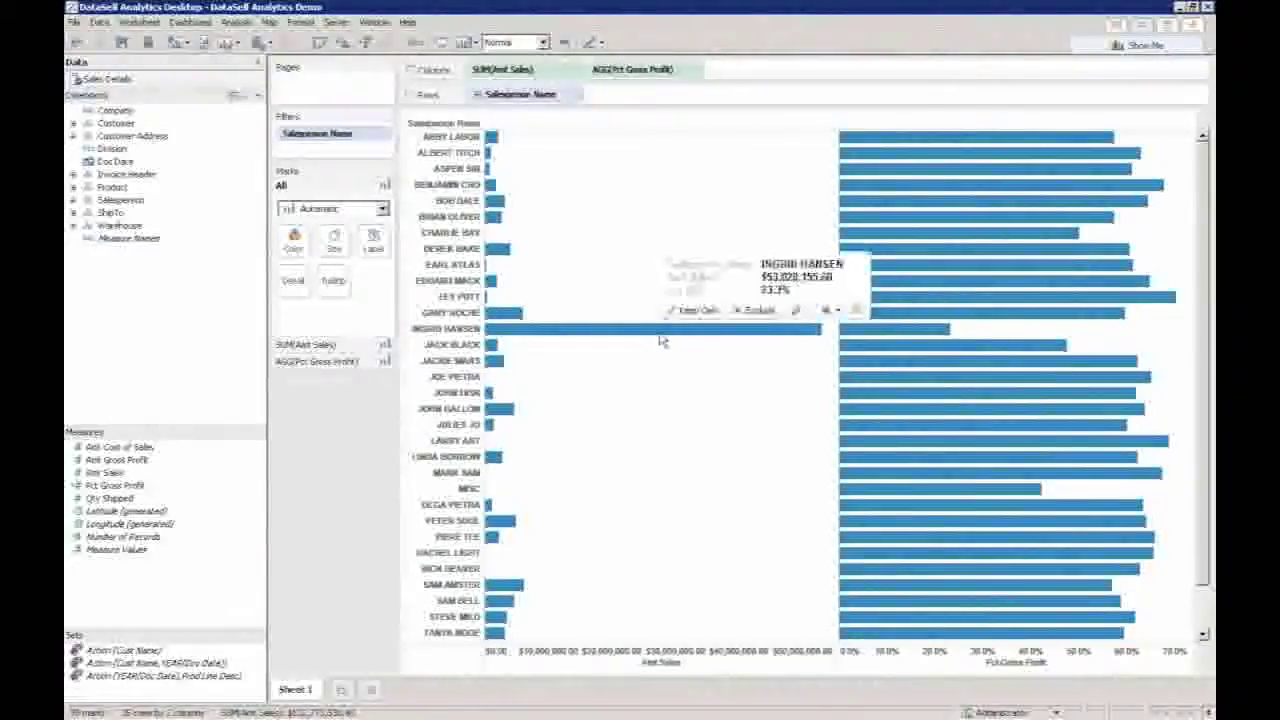
pyautogui.click(752, 311)
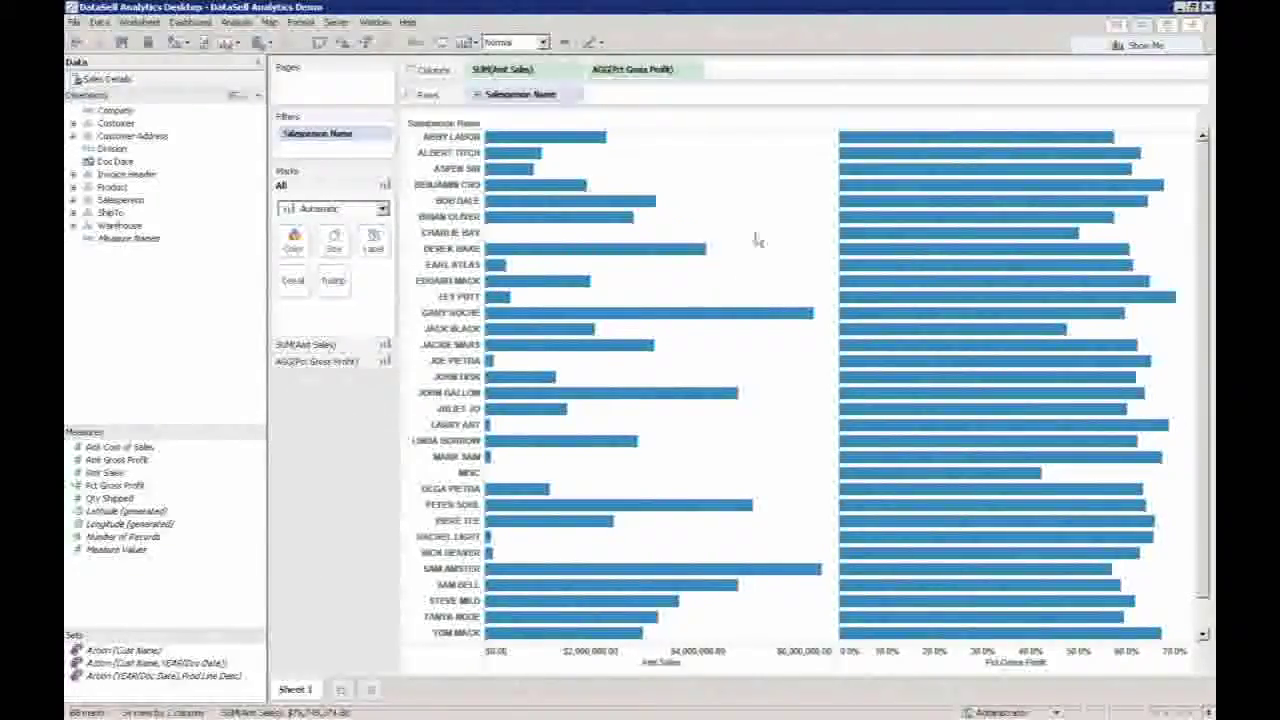
pyautogui.click(366, 42)
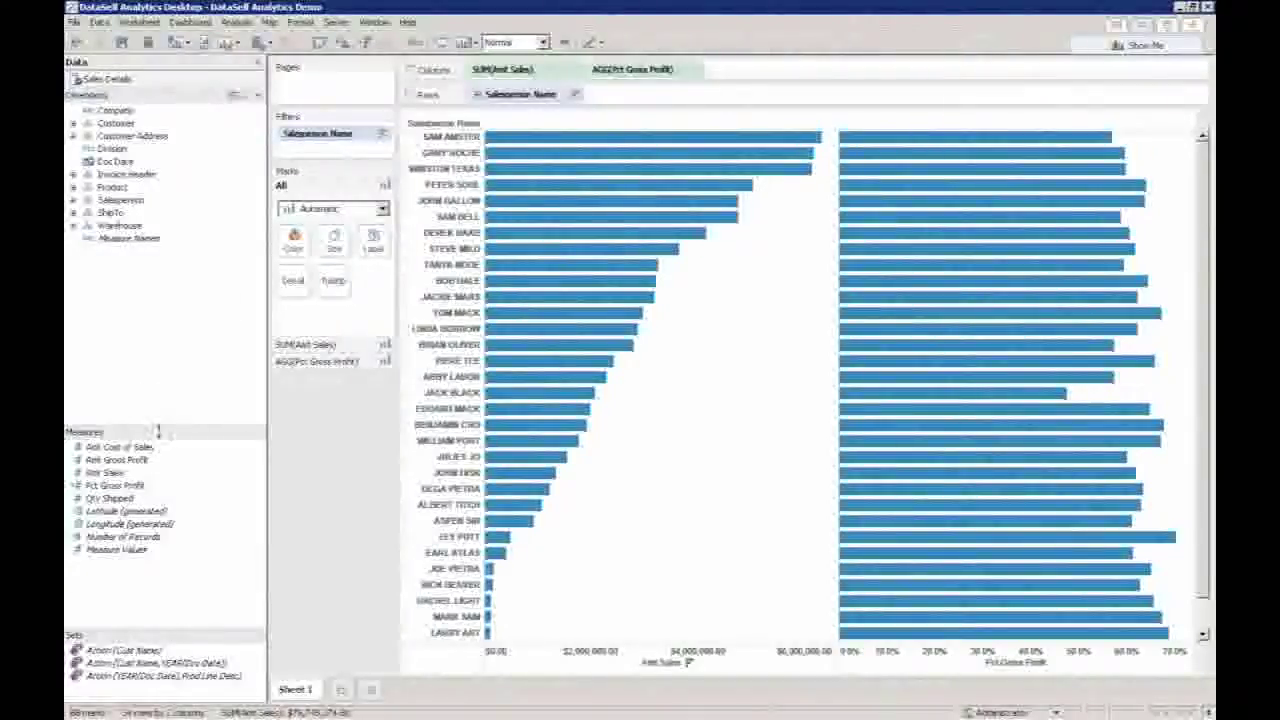
# Colour the bars of both charts by Pct Gross Profit
pyautogui.click(98, 488)
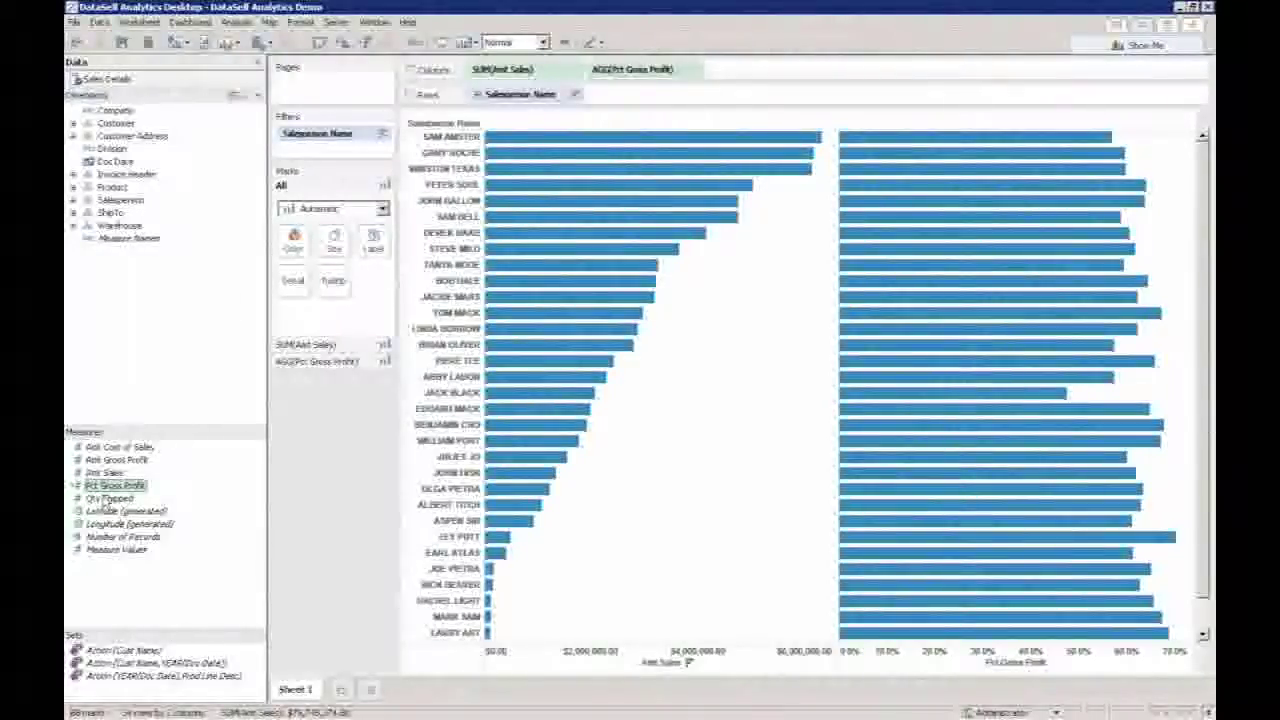
pyautogui.moveTo(114, 495)
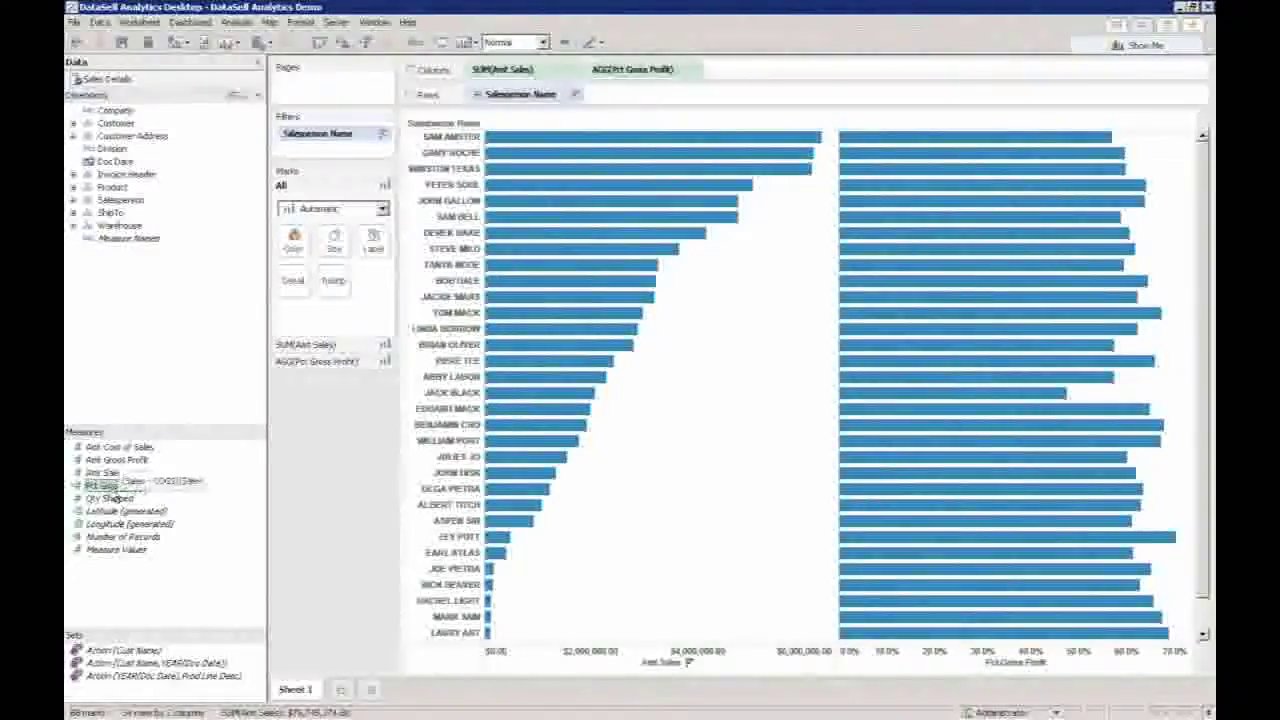
pyautogui.moveTo(114, 495); pyautogui.dragTo(295, 259)
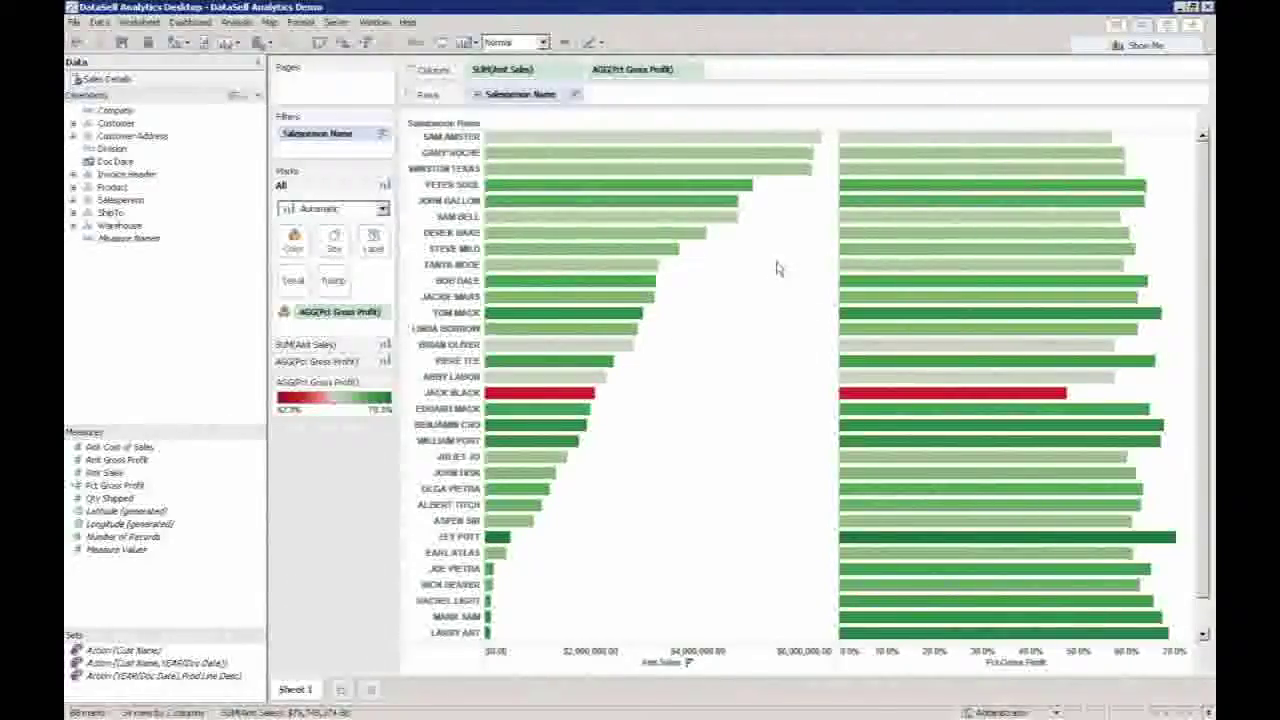
pyautogui.moveTo(812, 145)
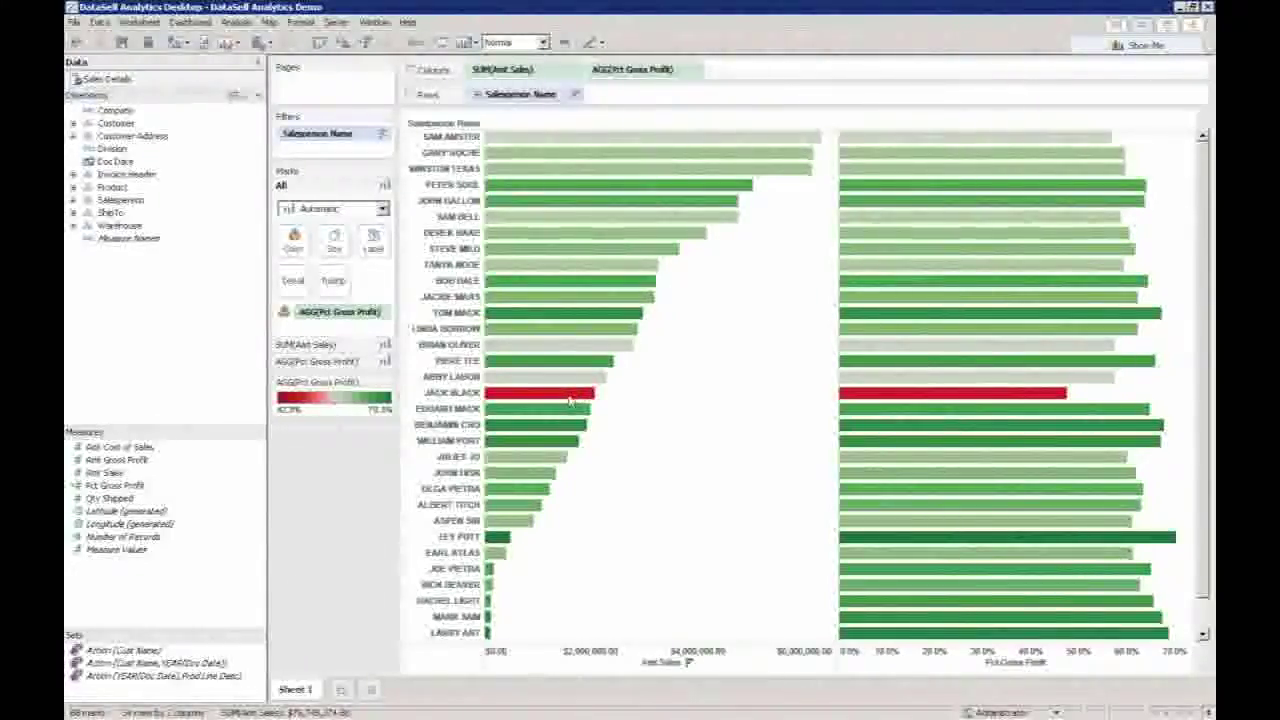
pyautogui.moveTo(571, 401)
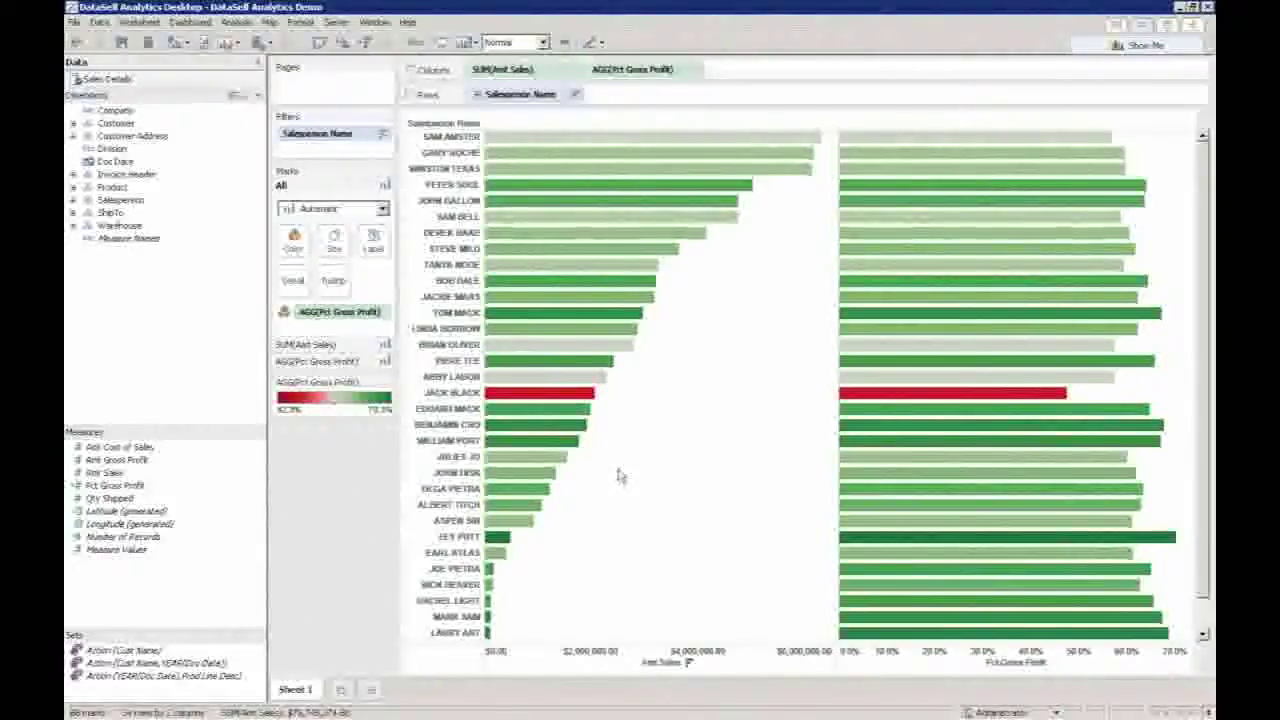
# Rename Sheet 1 as "Sales by Rep"
pyautogui.rightClick(300, 692)
pyautogui.click(357, 583)
pyautogui.write('Sales by R')
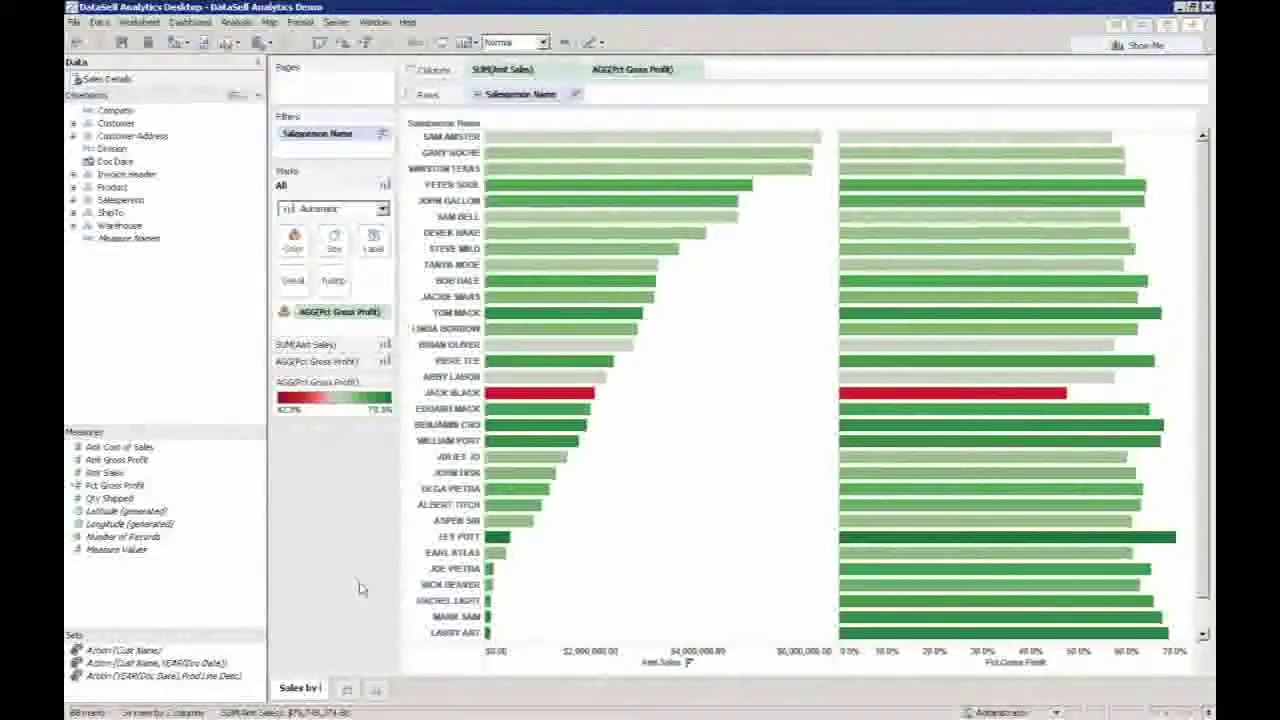
pyautogui.write('ep')
pyautogui.press('Return')
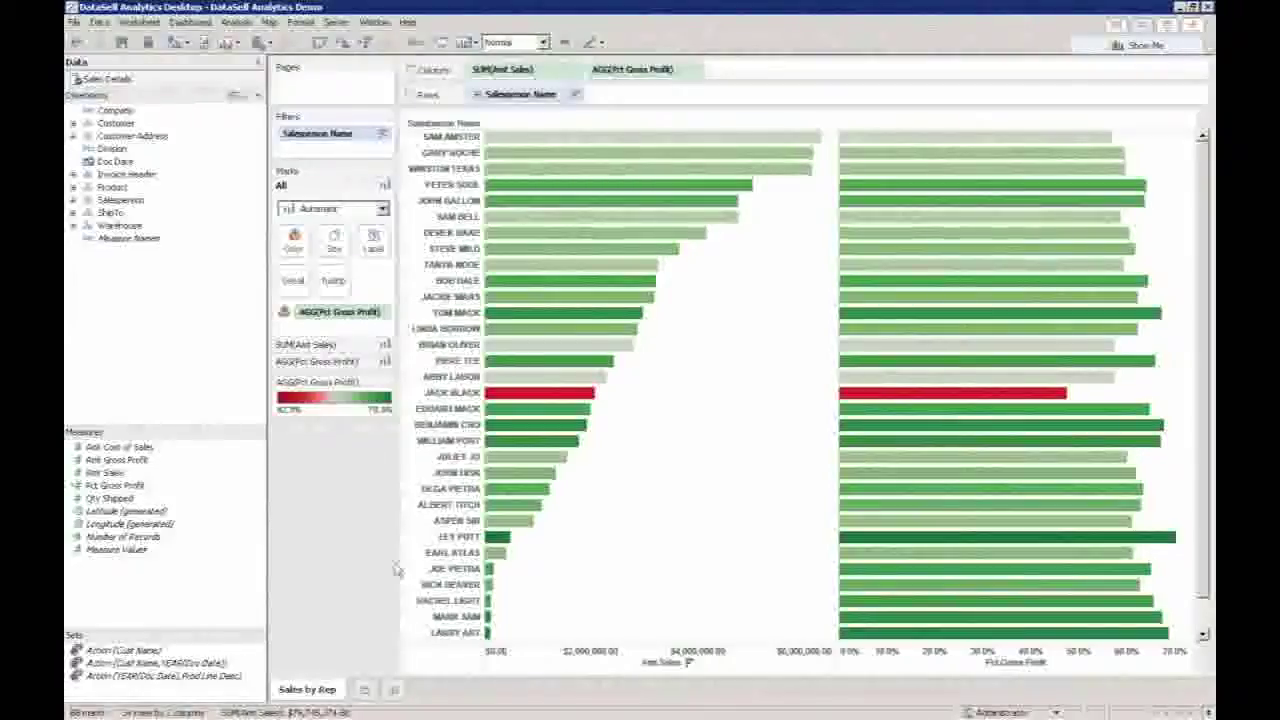
# Add a new worksheet and build a symbol map of Amt Sales by Customer Address
pyautogui.click(366, 689)
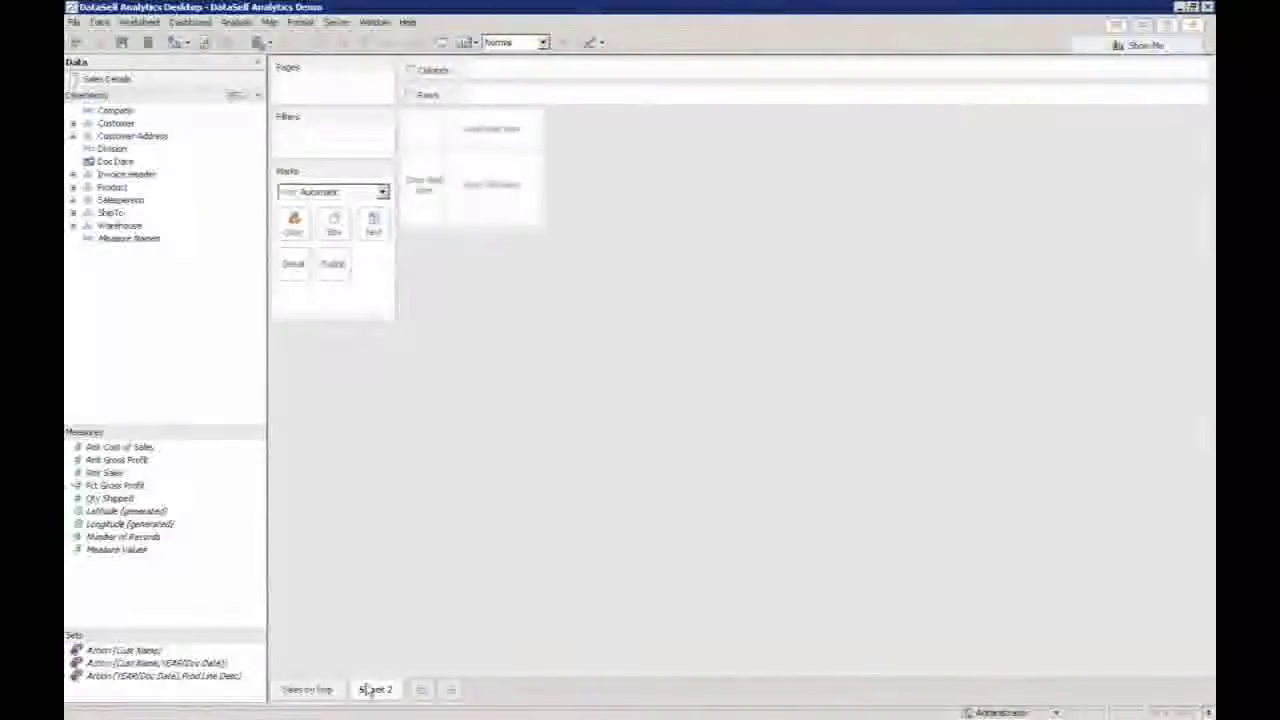
pyautogui.click(150, 135)
pyautogui.click(105, 472)
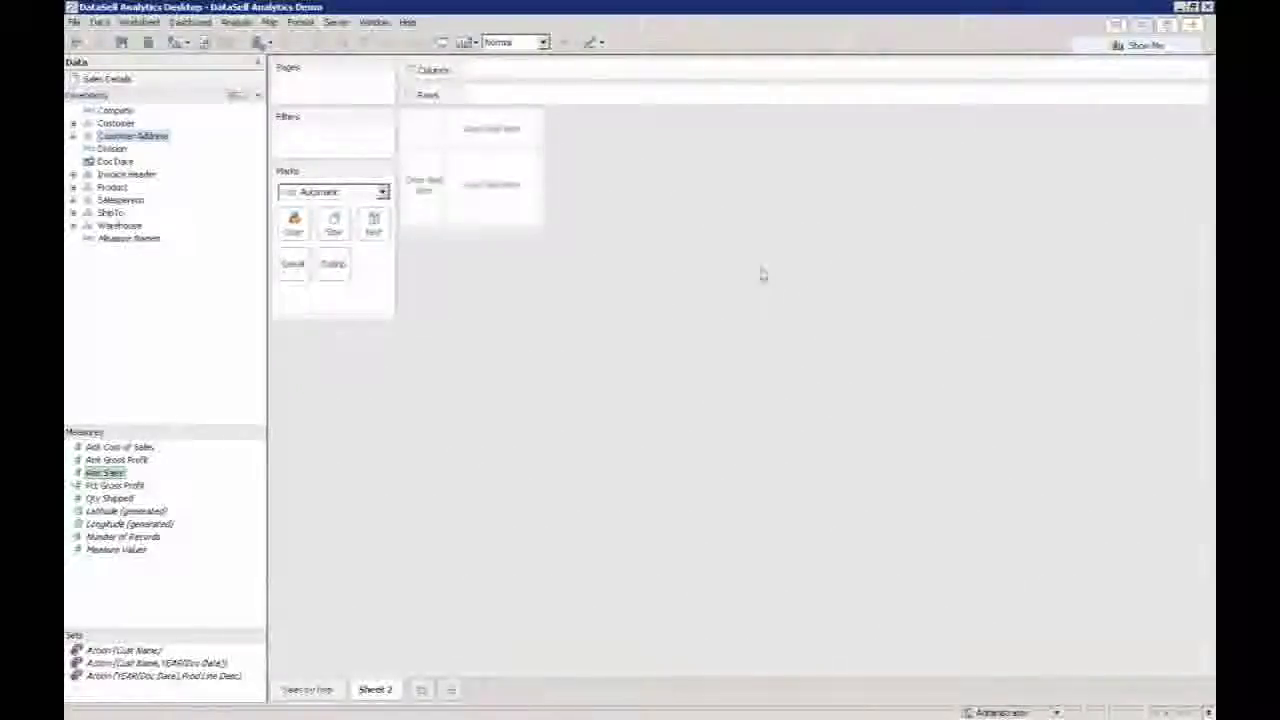
pyautogui.click(1140, 45)
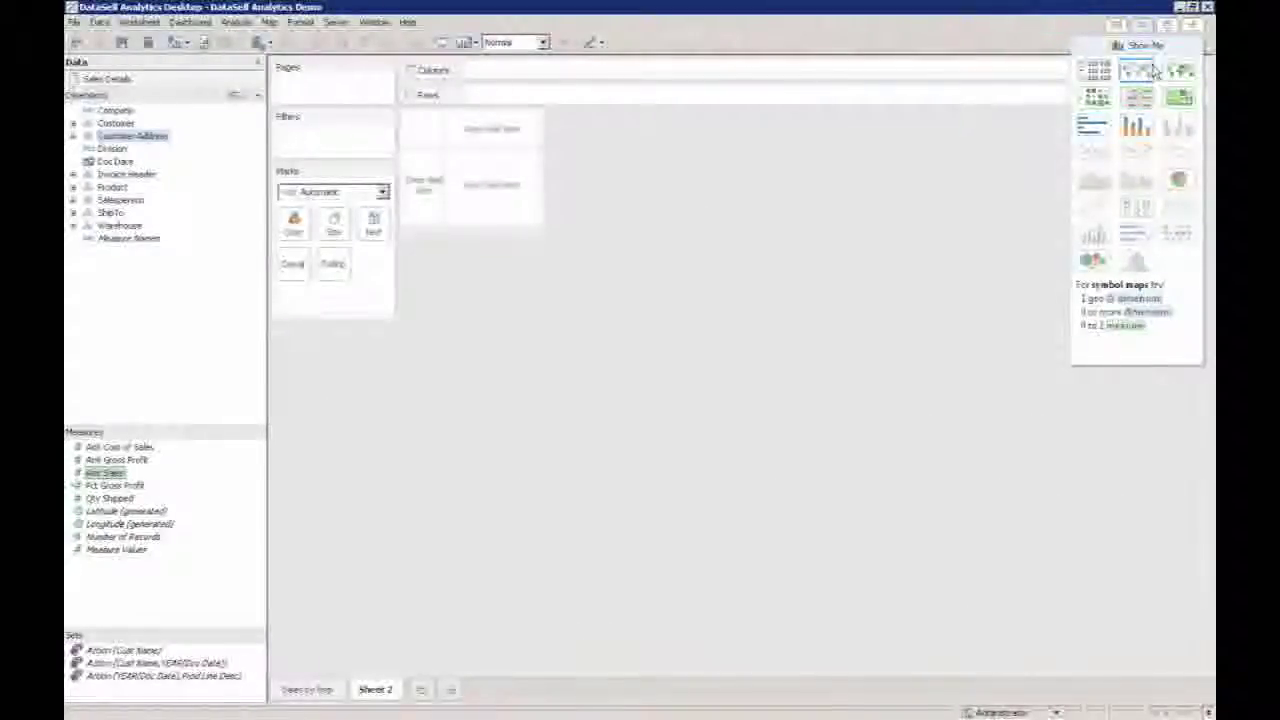
pyautogui.click(1146, 75)
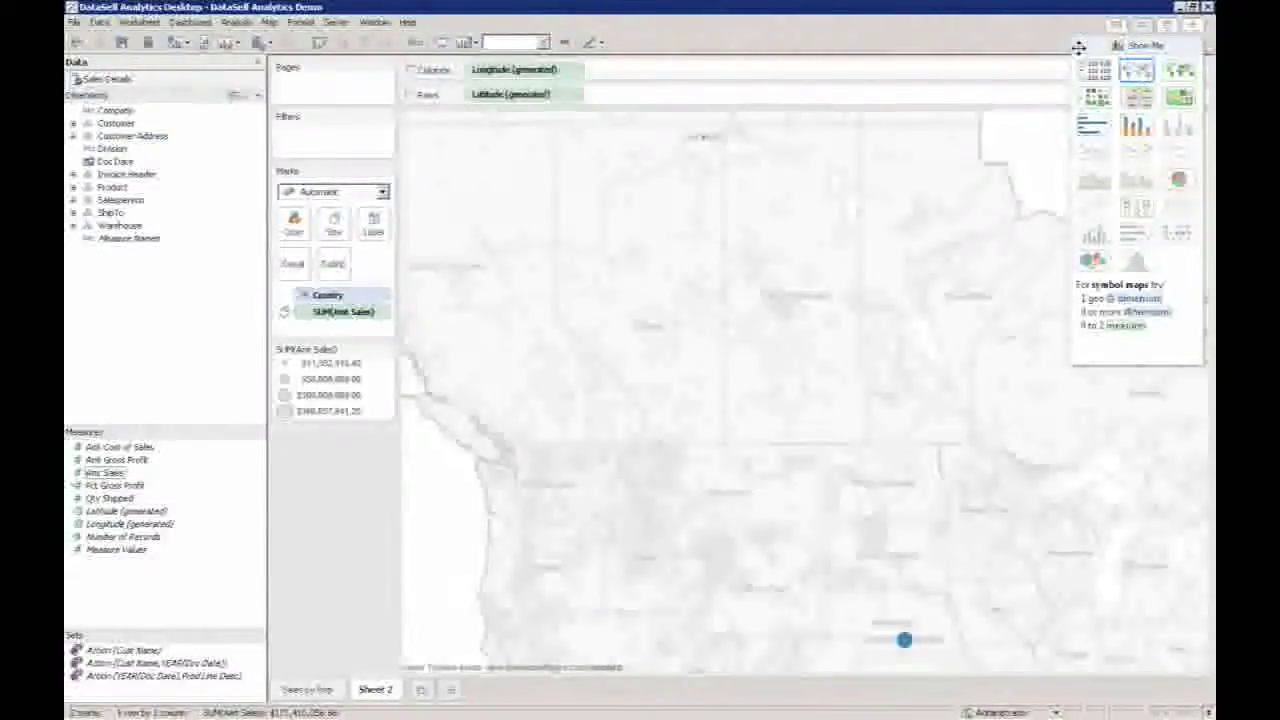
pyautogui.click(1080, 48)
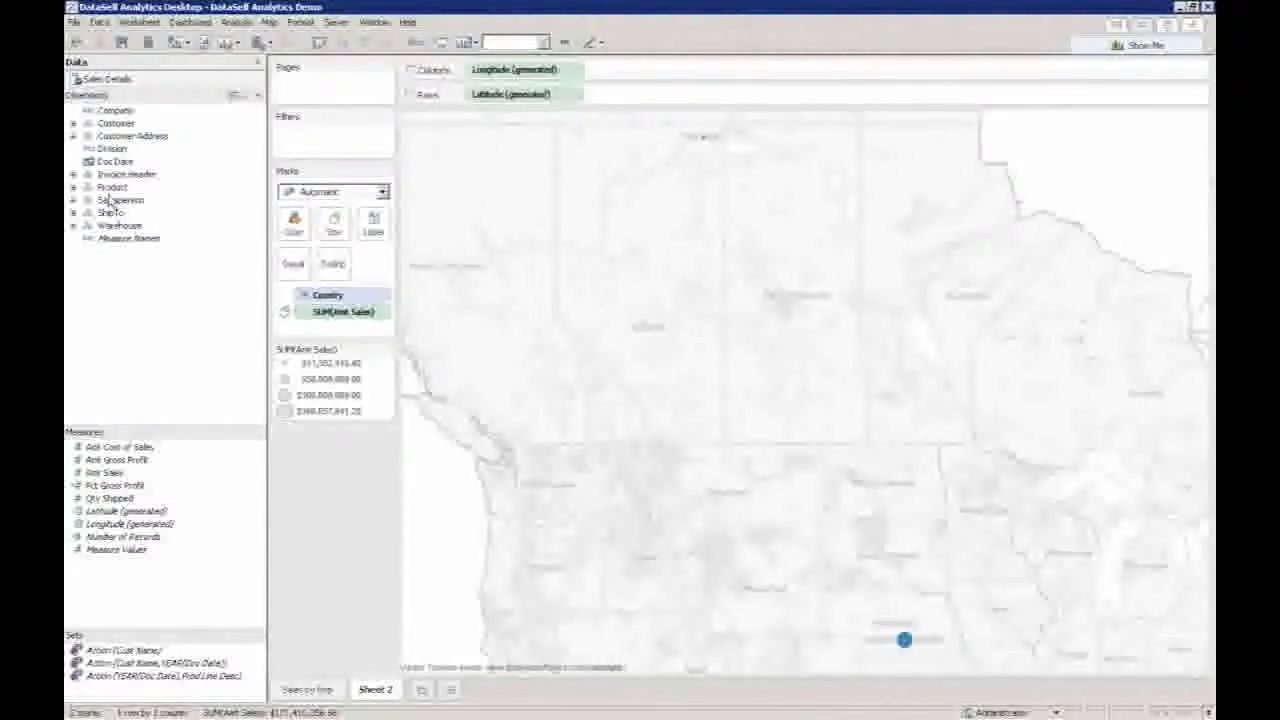
# Drill the sales map down from Country to State and enlarge its circle marks
pyautogui.click(73, 136)
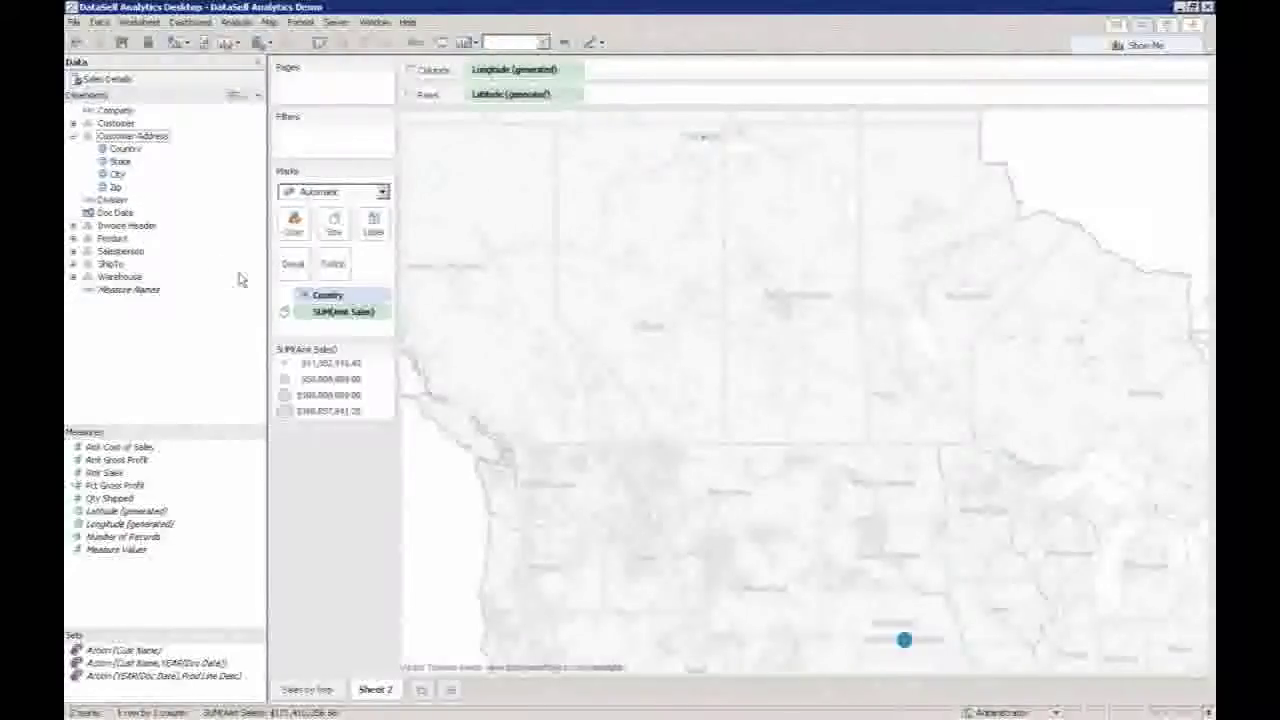
pyautogui.click(305, 297)
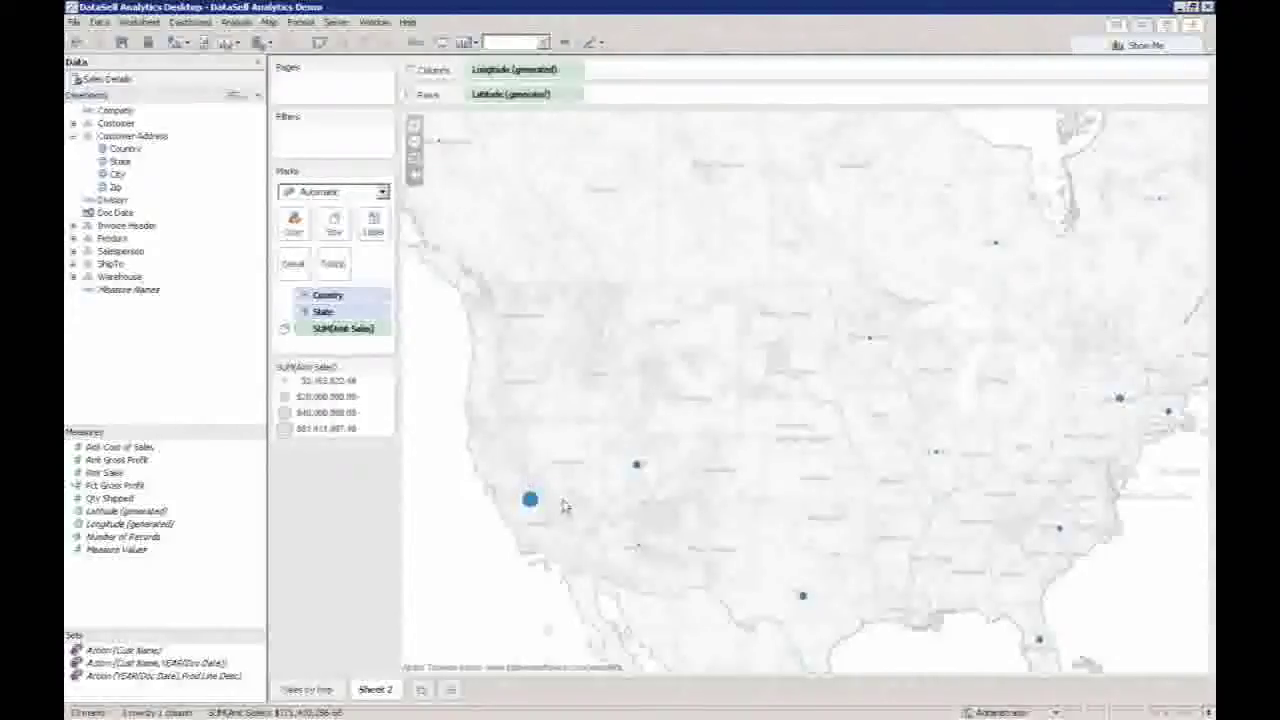
pyautogui.click(334, 226)
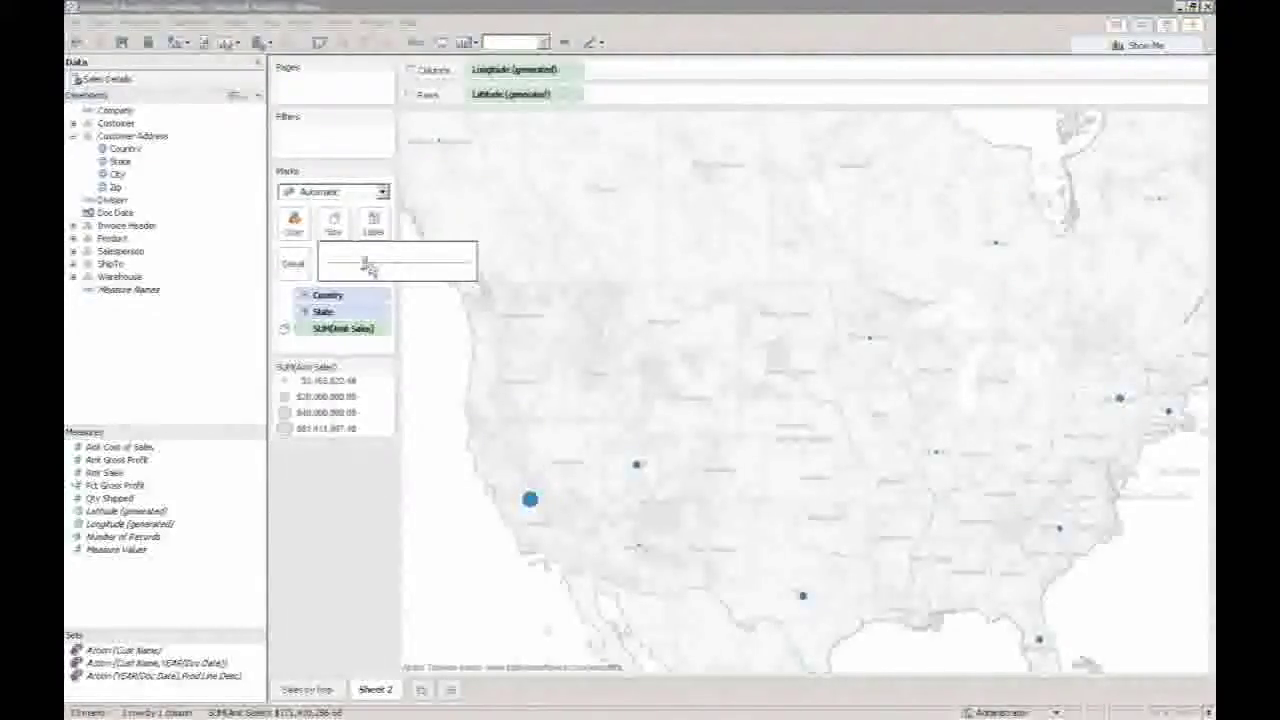
pyautogui.moveTo(366, 264); pyautogui.dragTo(416, 264)
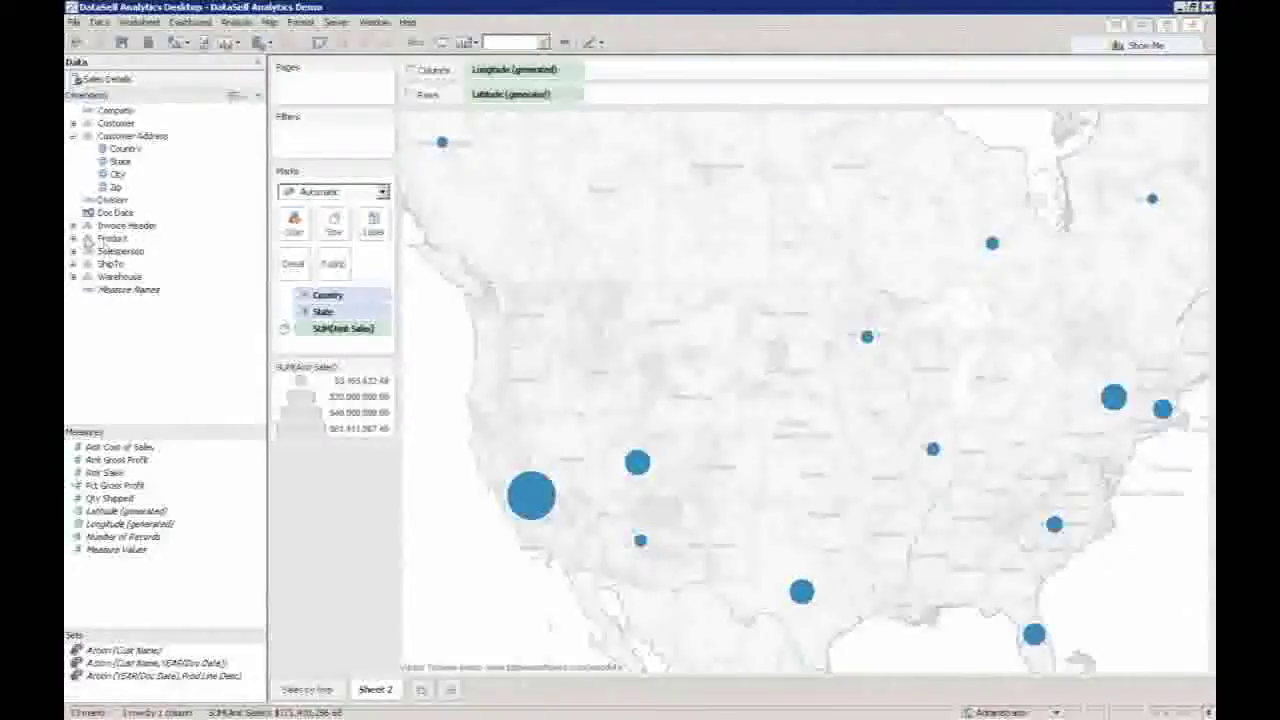
# Colour the map marks by Deal Size from the Invoice Header and change the mark type to Pie
pyautogui.click(73, 226)
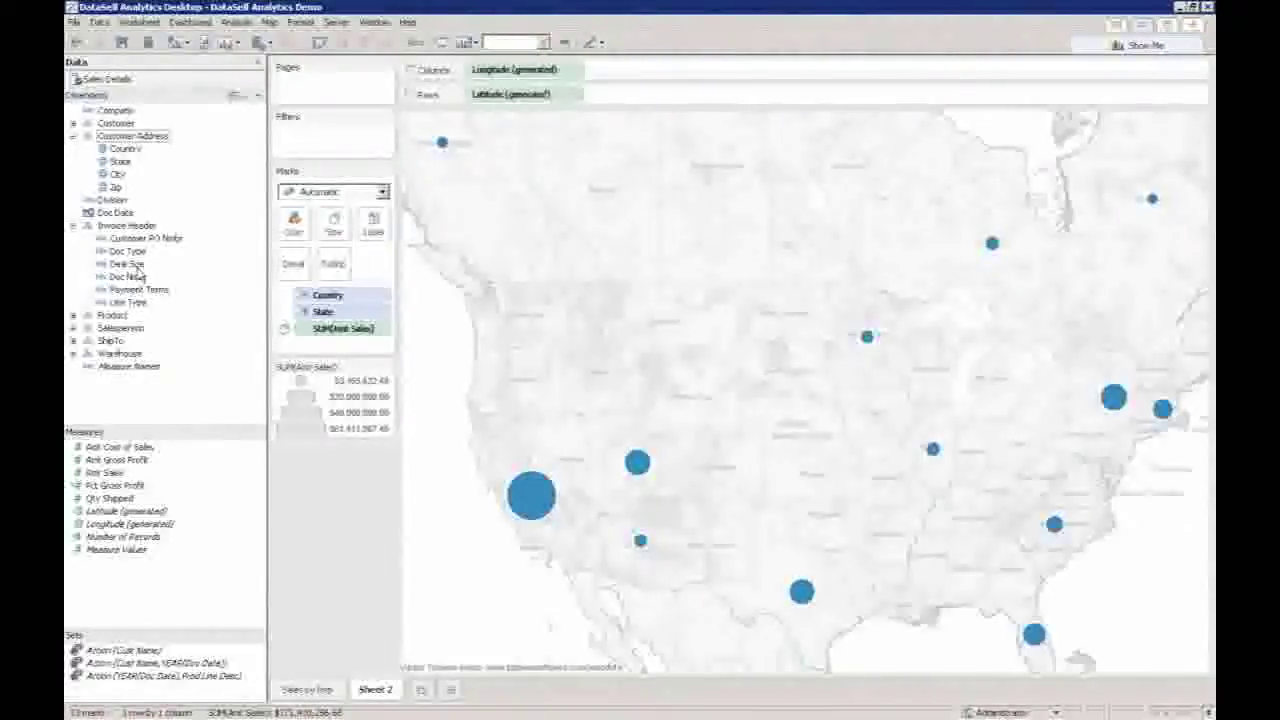
pyautogui.moveTo(139, 272)
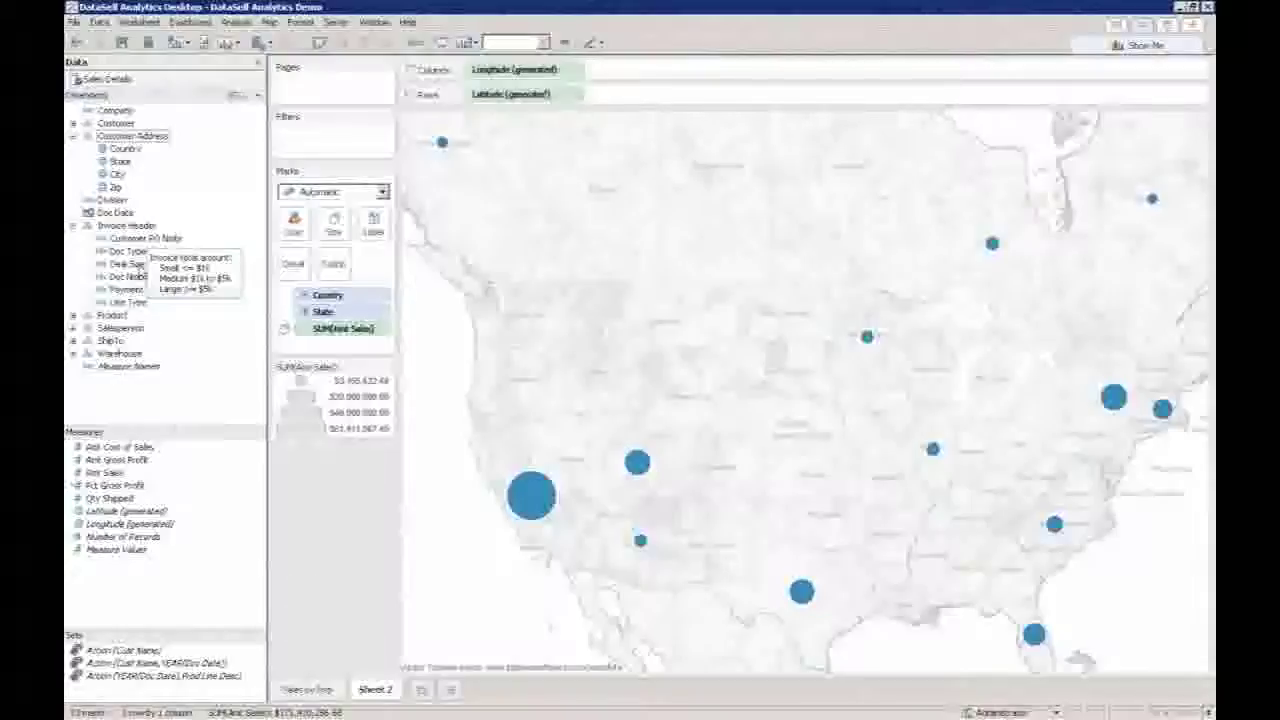
pyautogui.moveTo(128, 264); pyautogui.dragTo(296, 233)
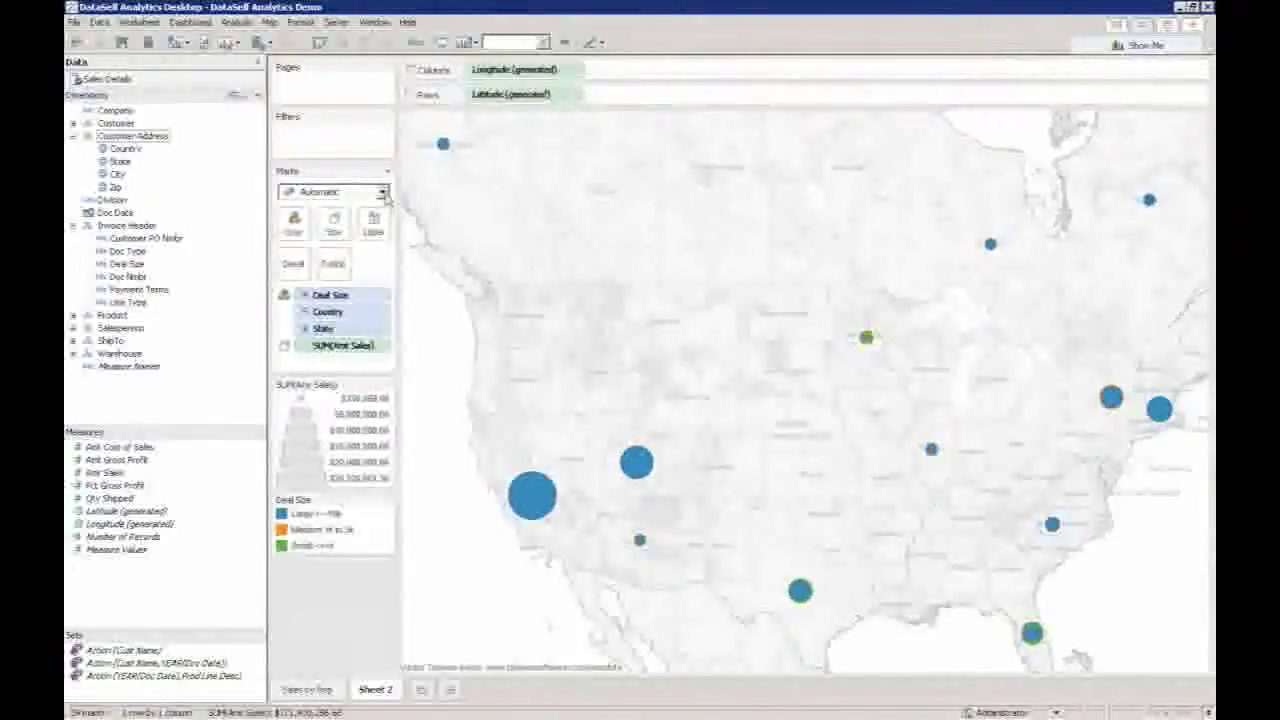
pyautogui.click(335, 191)
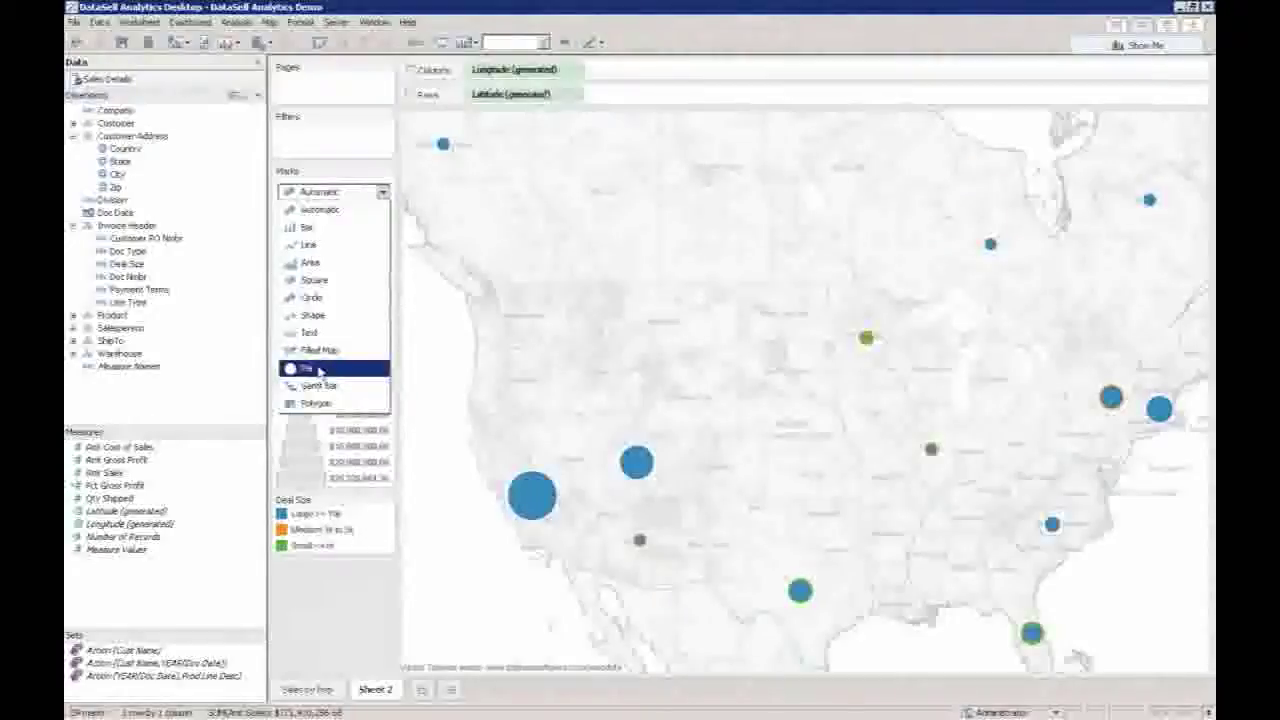
pyautogui.click(319, 371)
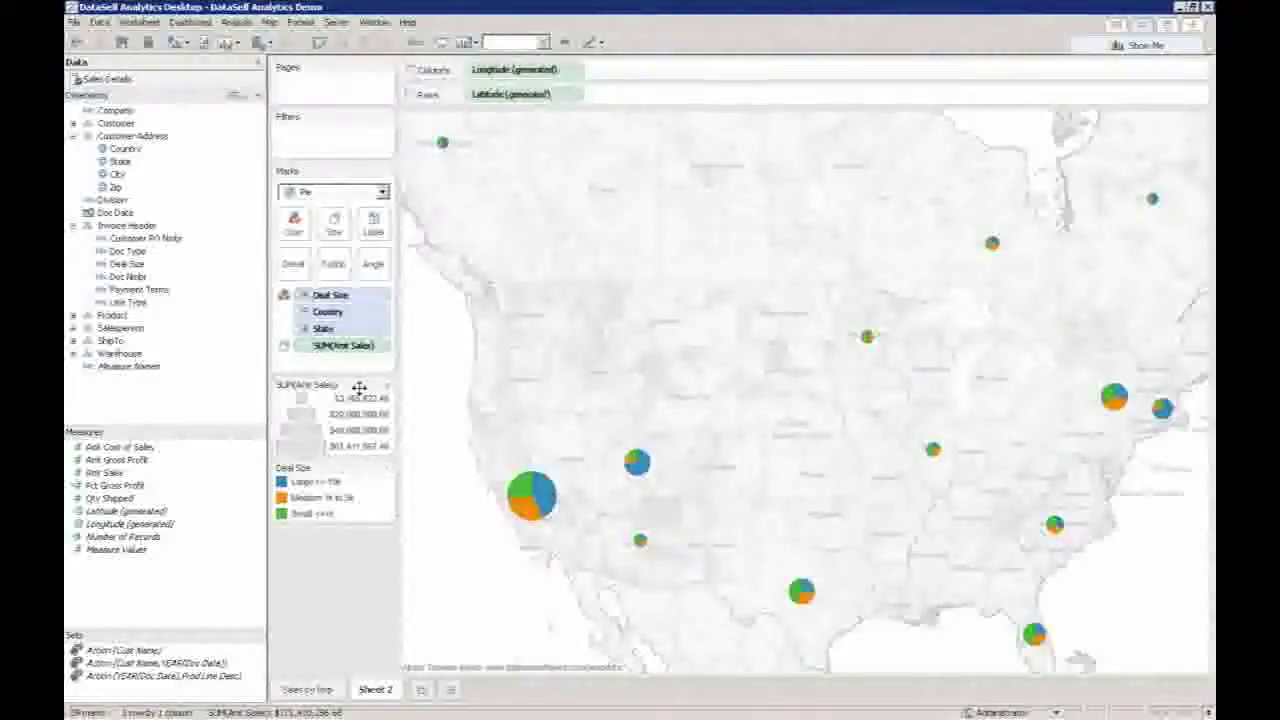
# Highlight the Large, Medium and Small deal sizes in turn on the map, then clear the highlighting
pyautogui.click(320, 484)
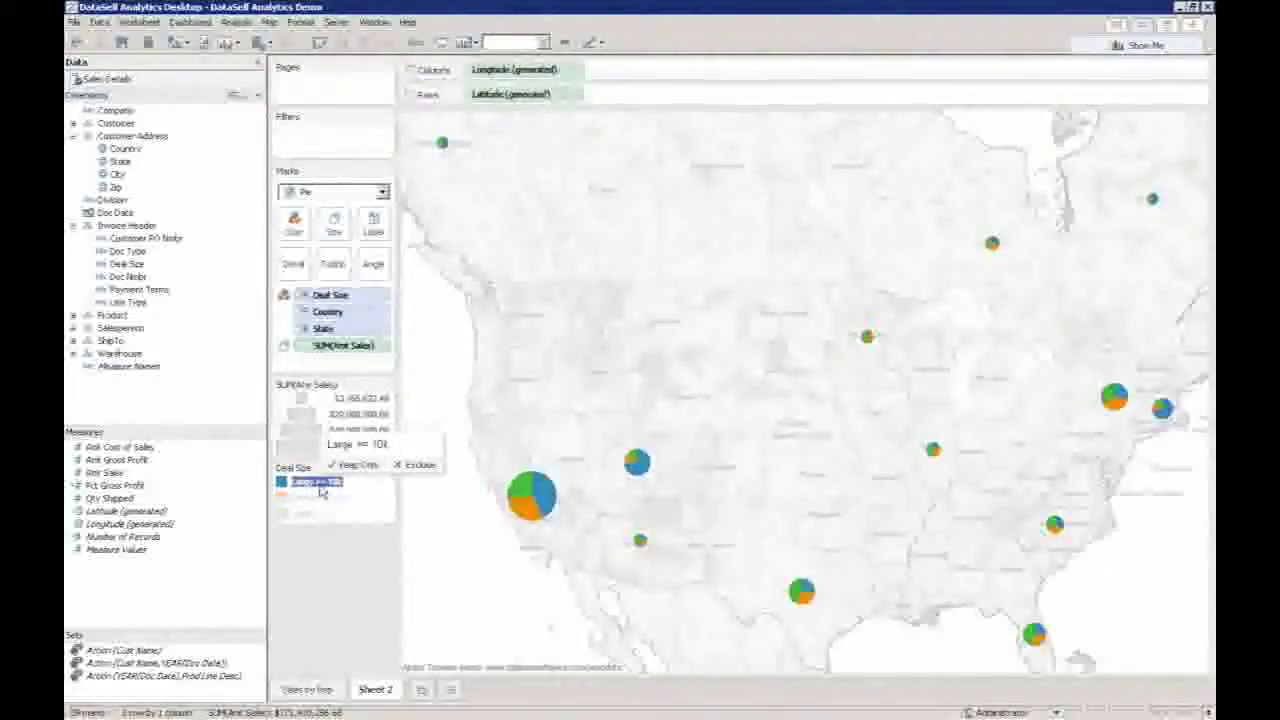
pyautogui.click(312, 497)
pyautogui.click(312, 513)
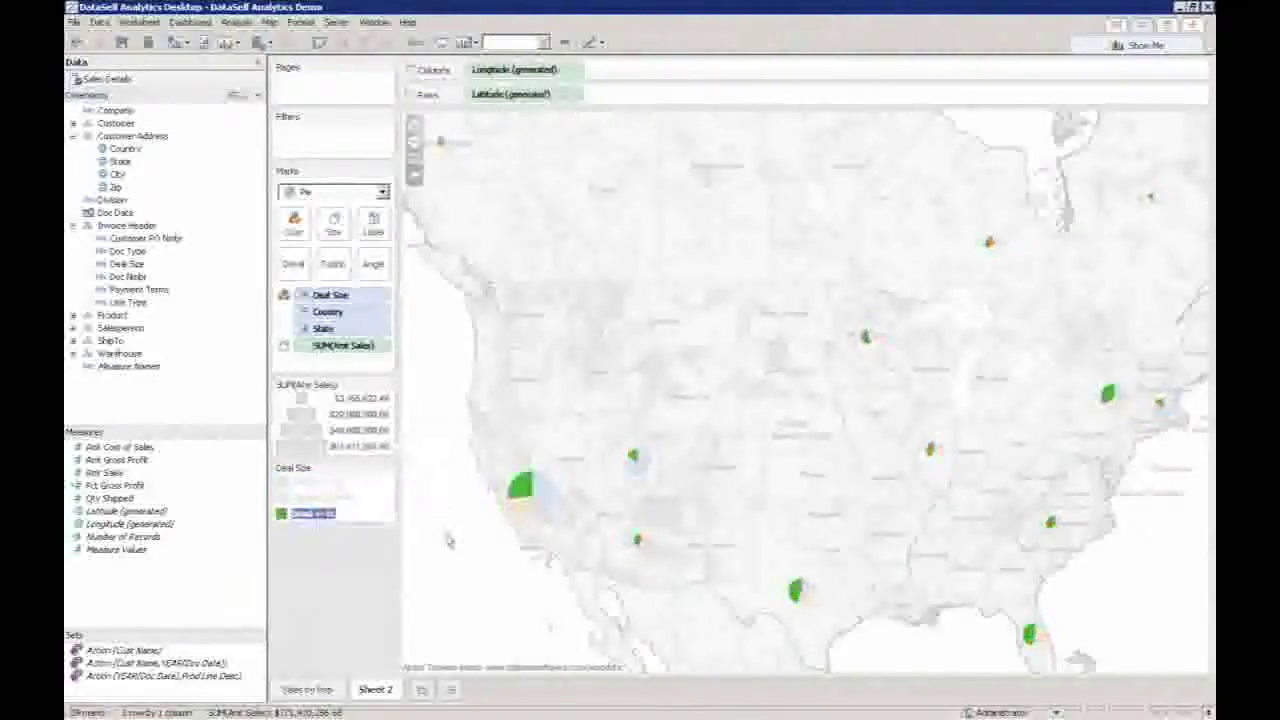
pyautogui.click(449, 541)
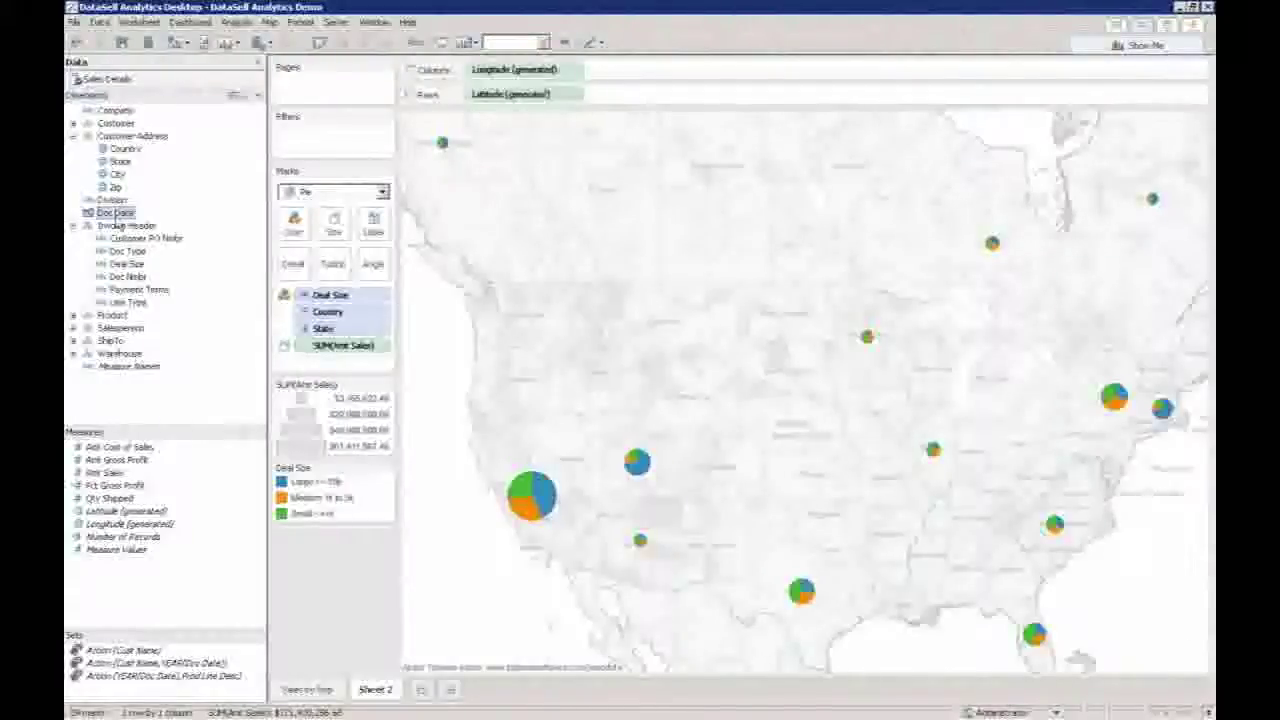
# Split the map by year of Doc Date, trying it on Columns and Rows before placing it on Pages
pyautogui.moveTo(116, 213); pyautogui.dragTo(470, 79)
pyautogui.moveTo(470, 78); pyautogui.dragTo(476, 72)
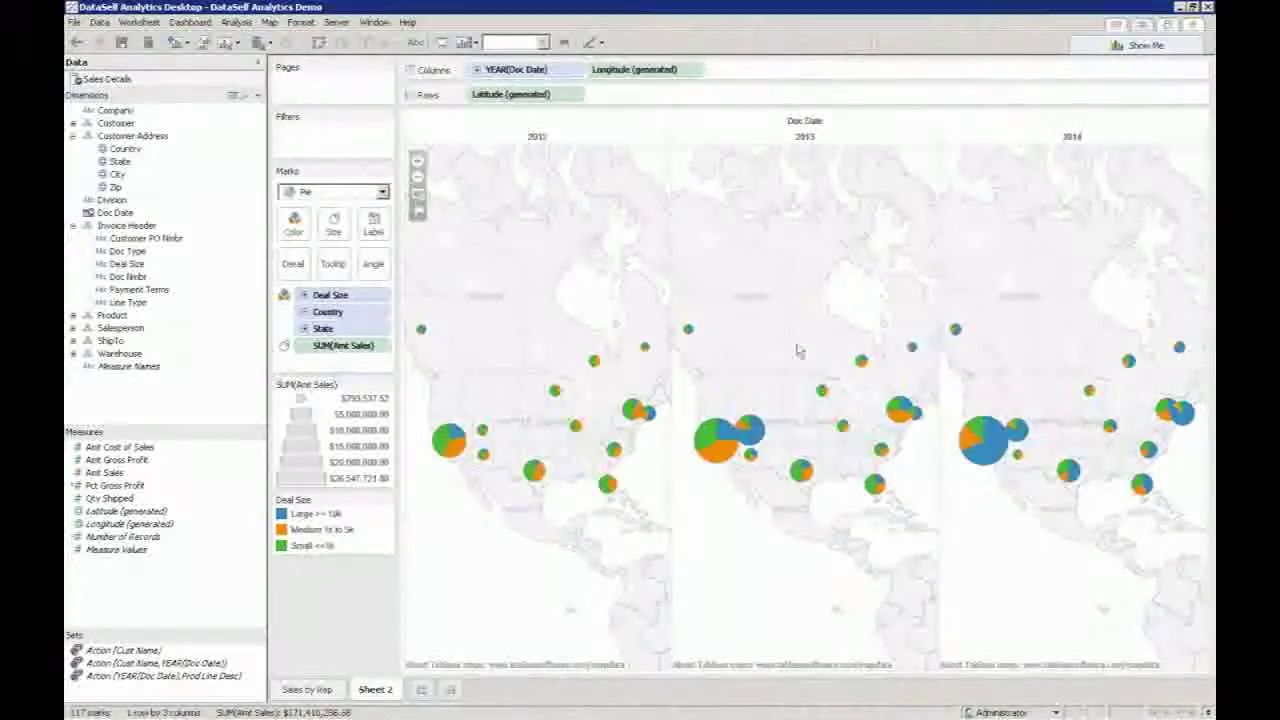
pyautogui.moveTo(500, 78); pyautogui.dragTo(481, 103)
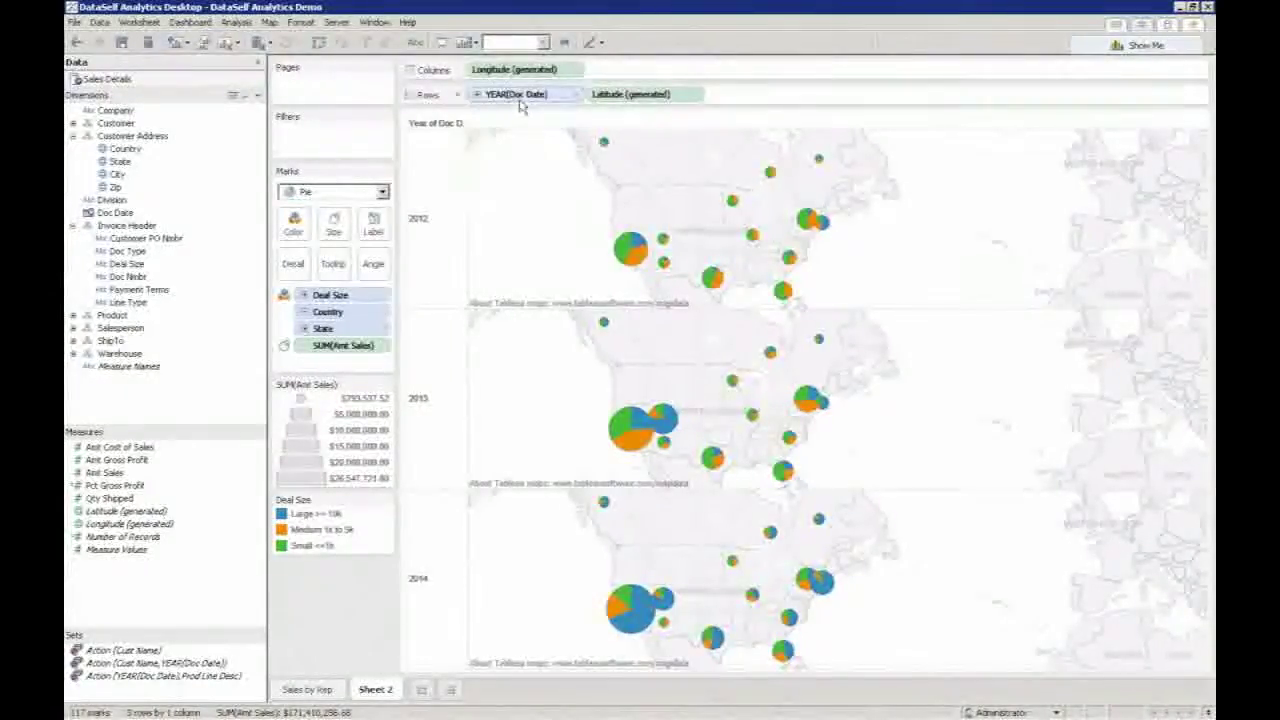
pyautogui.moveTo(519, 101); pyautogui.dragTo(335, 95)
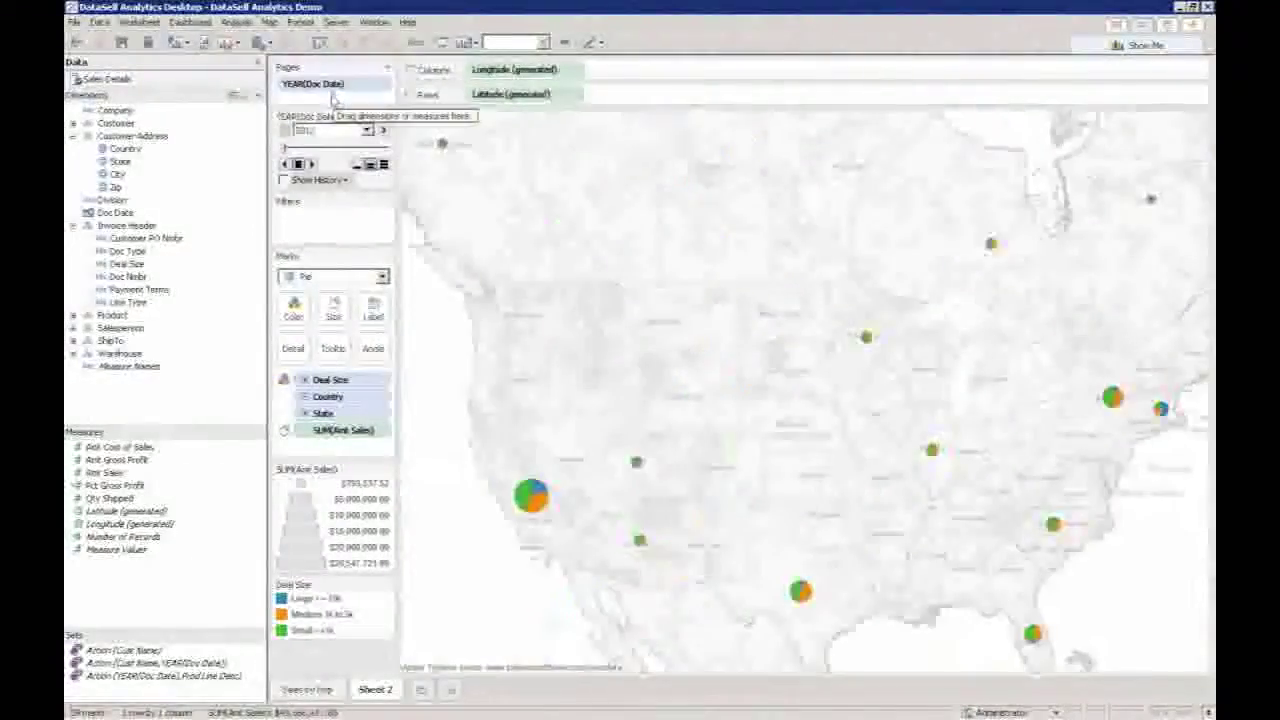
# Start a point annotation on the open northwestern area of the map and insert the Page Name field as its text
pyautogui.rightClick(644, 270)
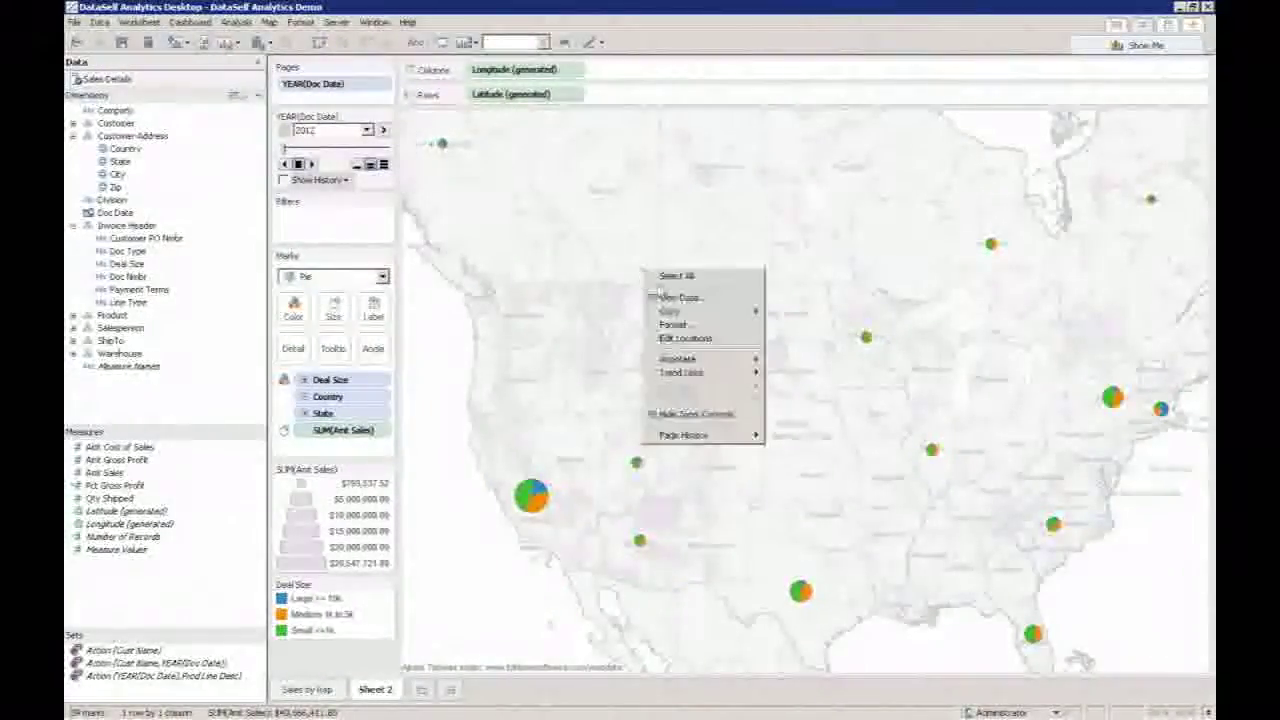
pyautogui.moveTo(722, 362)
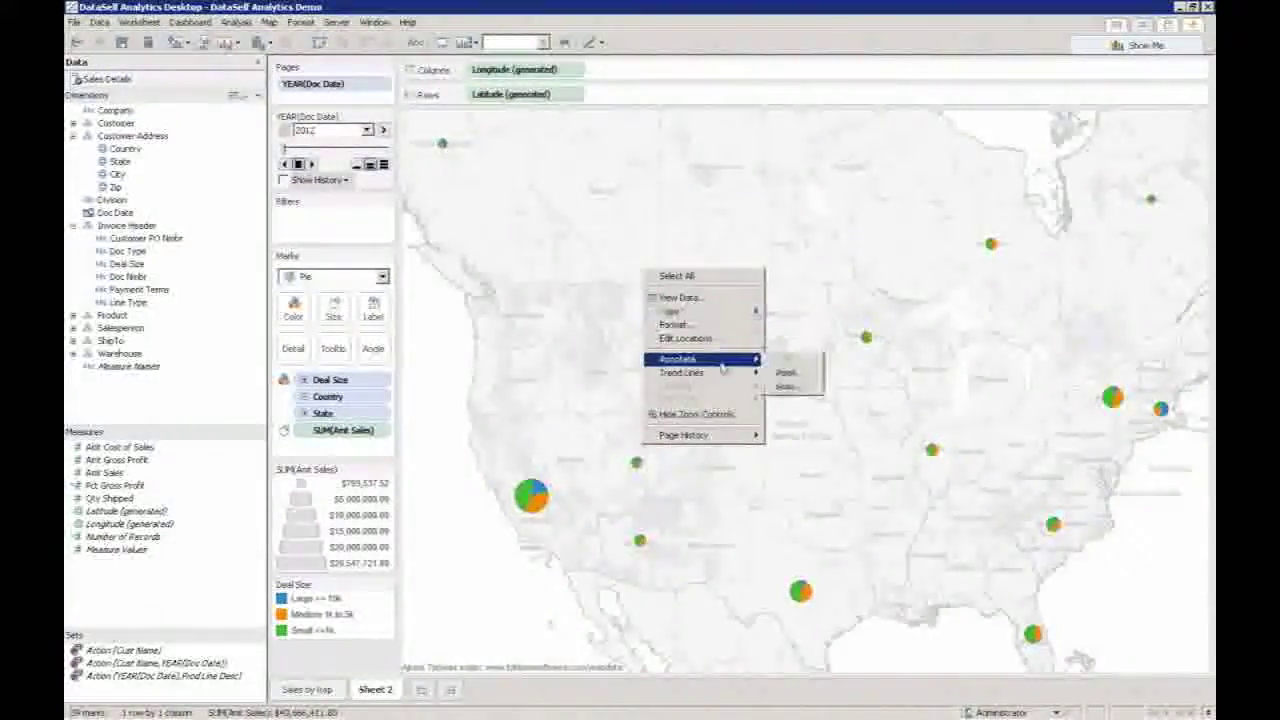
pyautogui.click(790, 372)
pyautogui.click(797, 270)
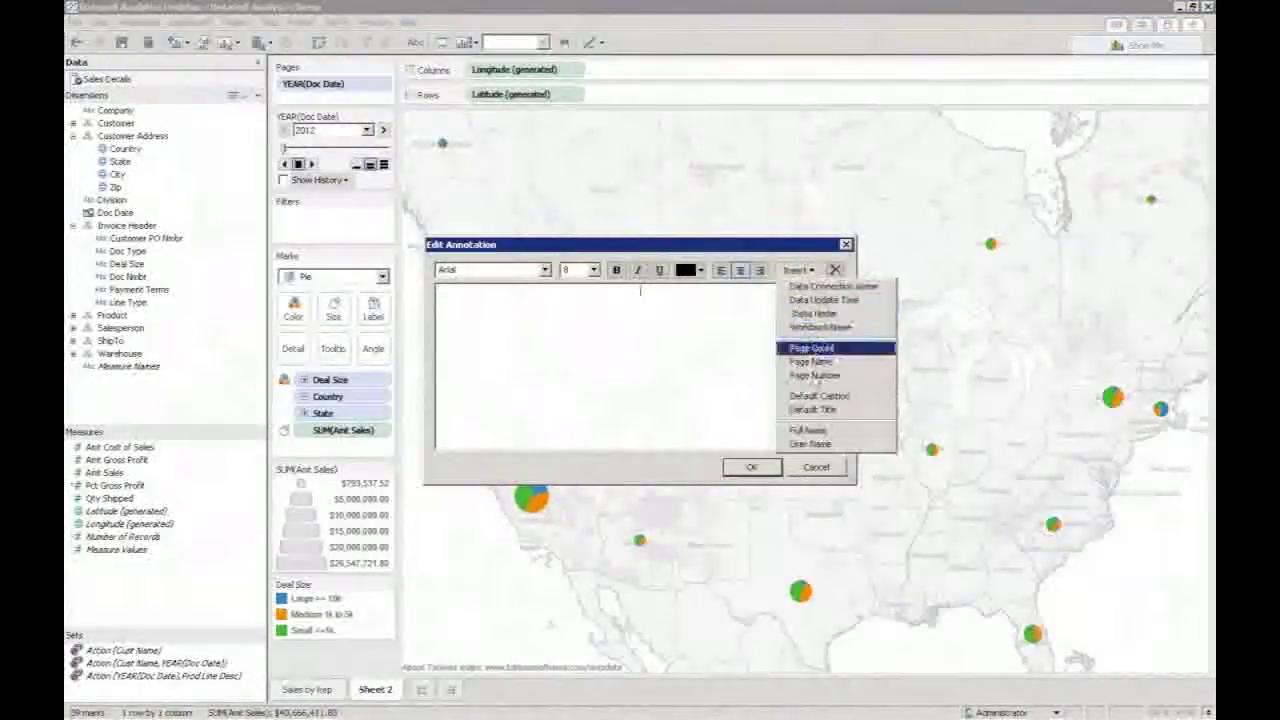
pyautogui.click(812, 361)
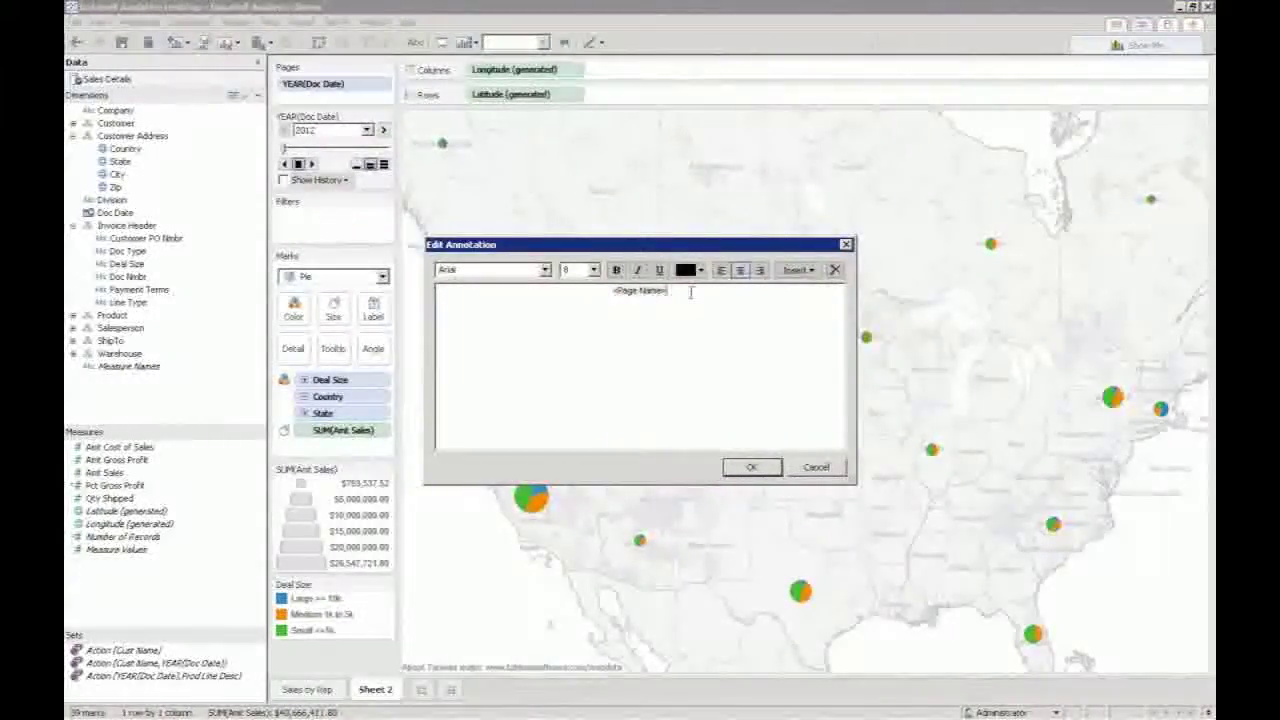
# Enlarge the font of the Page Name annotation and shift the finished annotation slightly east on the map
pyautogui.moveTo(690, 292); pyautogui.dragTo(606, 290)
pyautogui.click(594, 270)
pyautogui.click(585, 418)
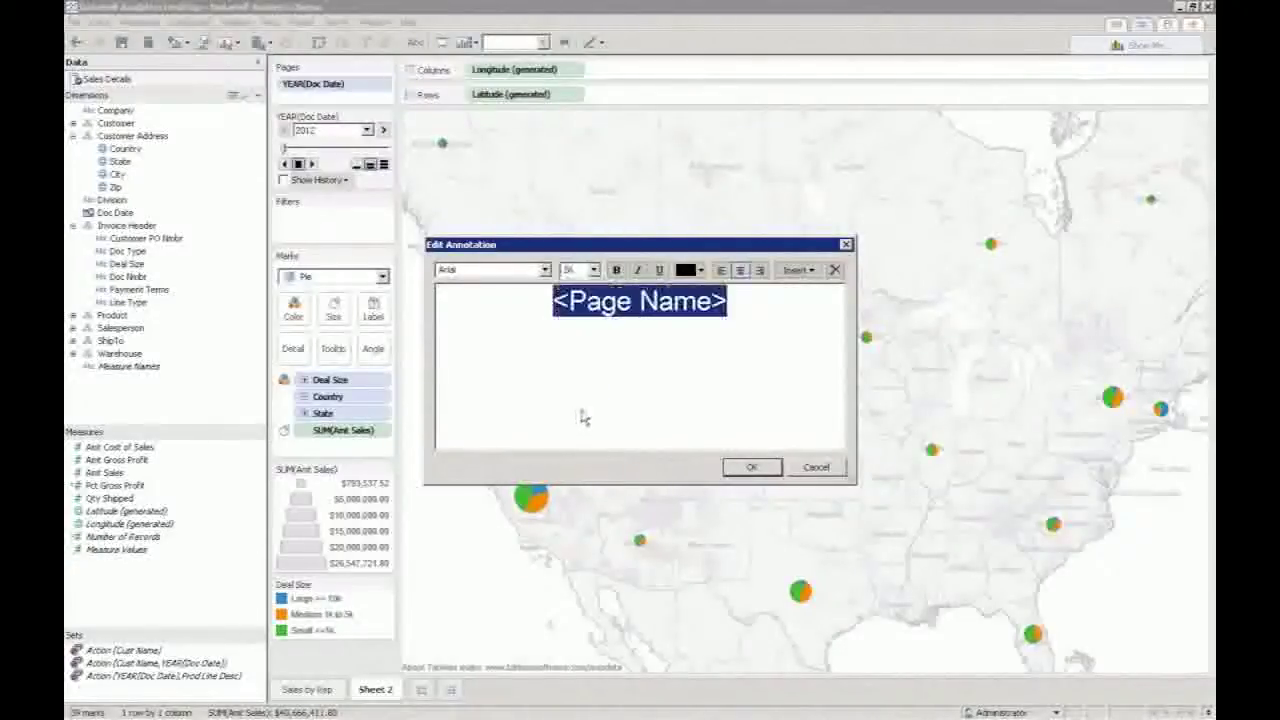
pyautogui.click(750, 468)
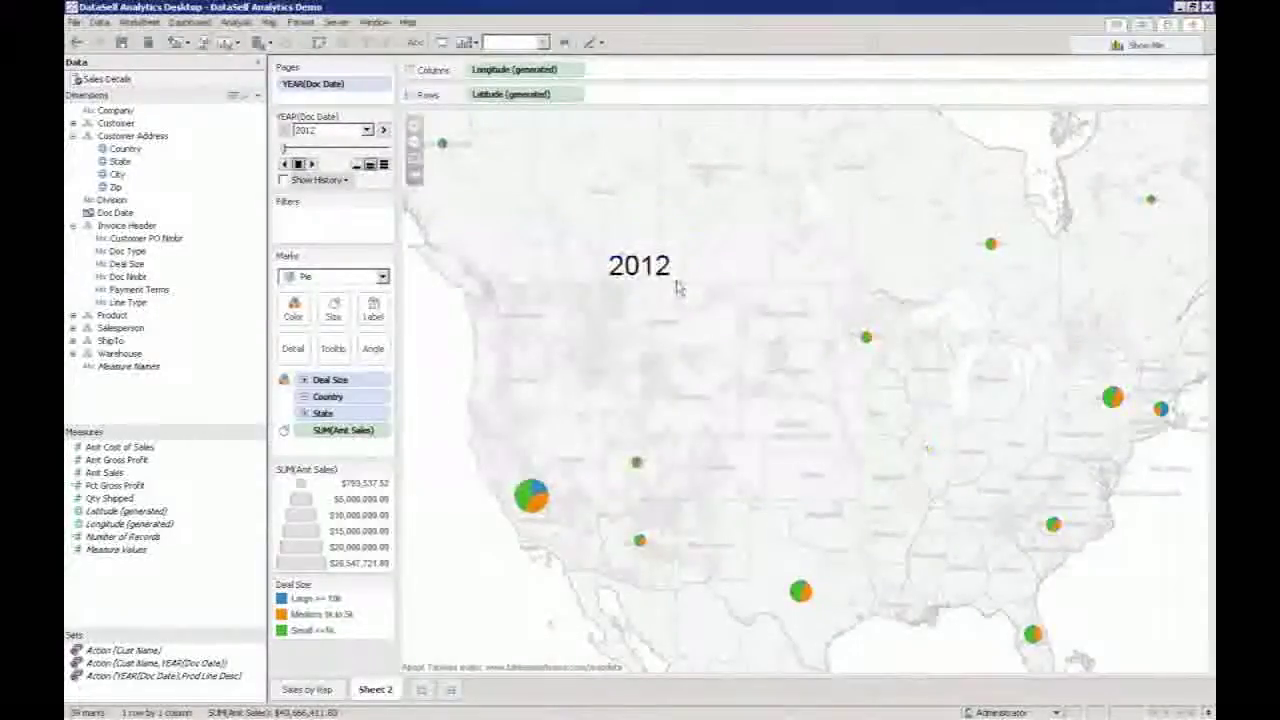
pyautogui.click(678, 288)
pyautogui.click(566, 290)
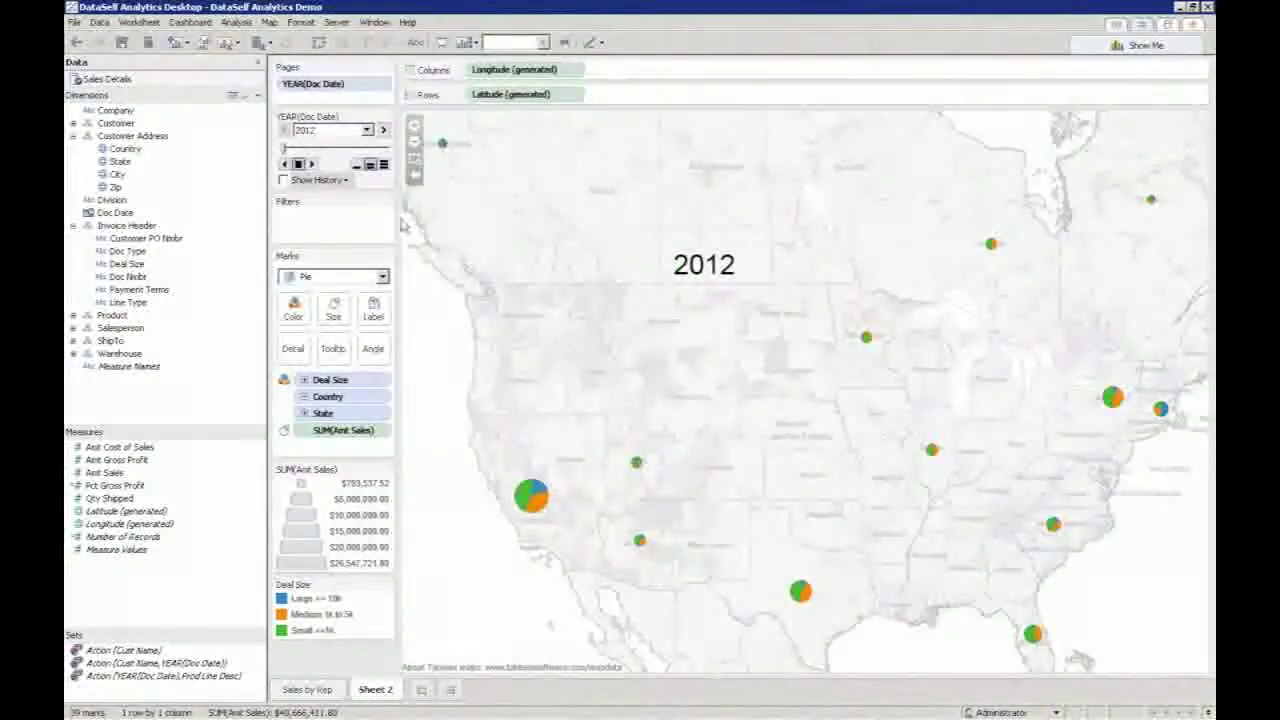
# Advance the map's year paging to 2014 and turn on Loop Playback for the yearly animation
pyautogui.moveTo(310, 149); pyautogui.dragTo(386, 150)
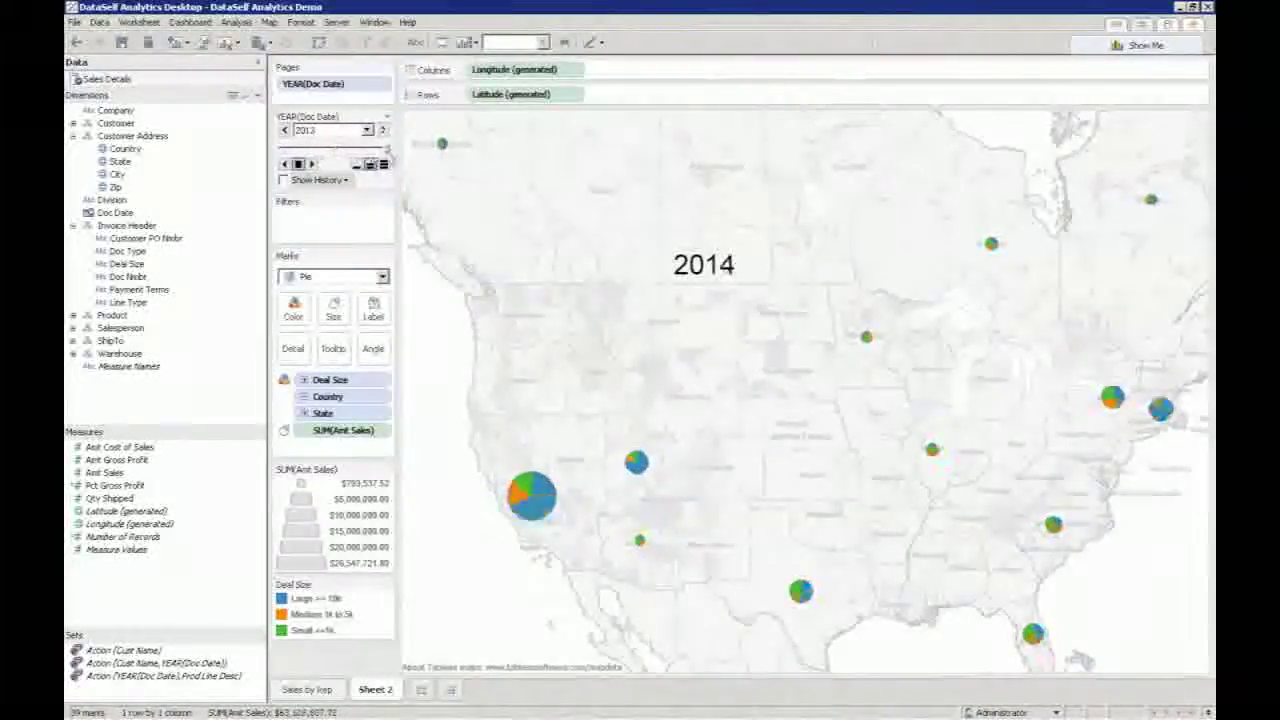
pyautogui.click(388, 119)
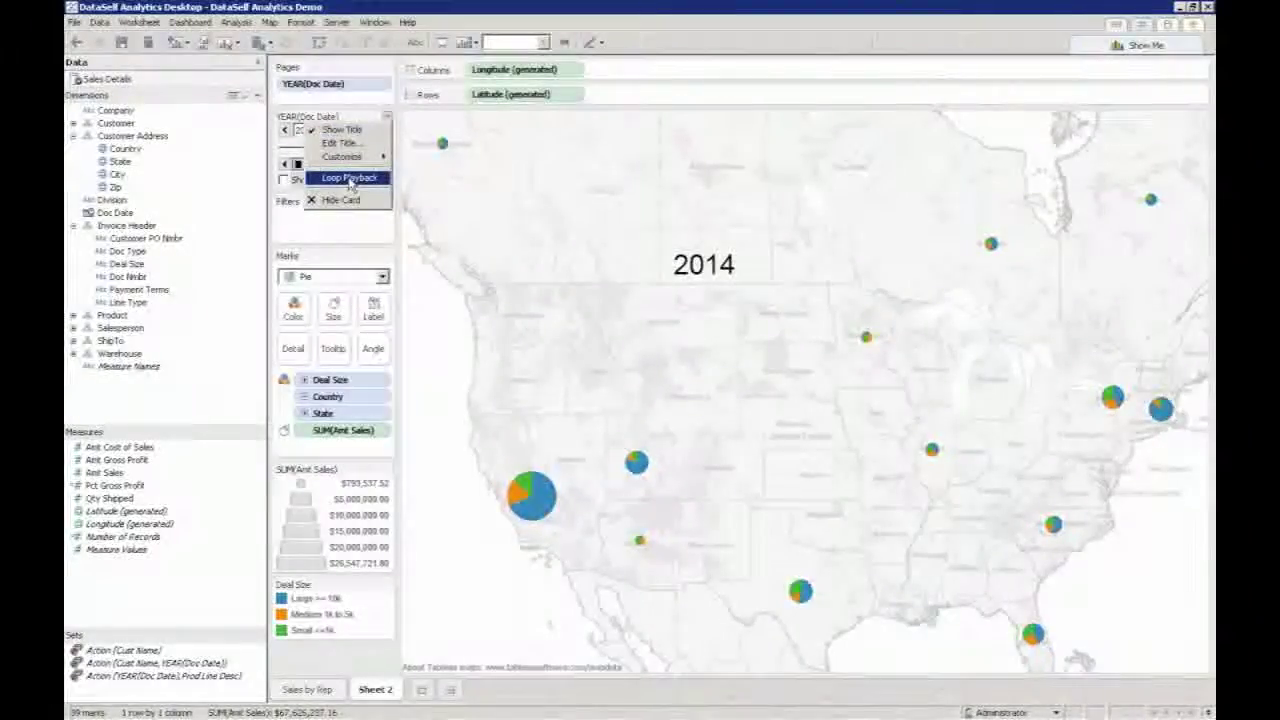
pyautogui.click(350, 178)
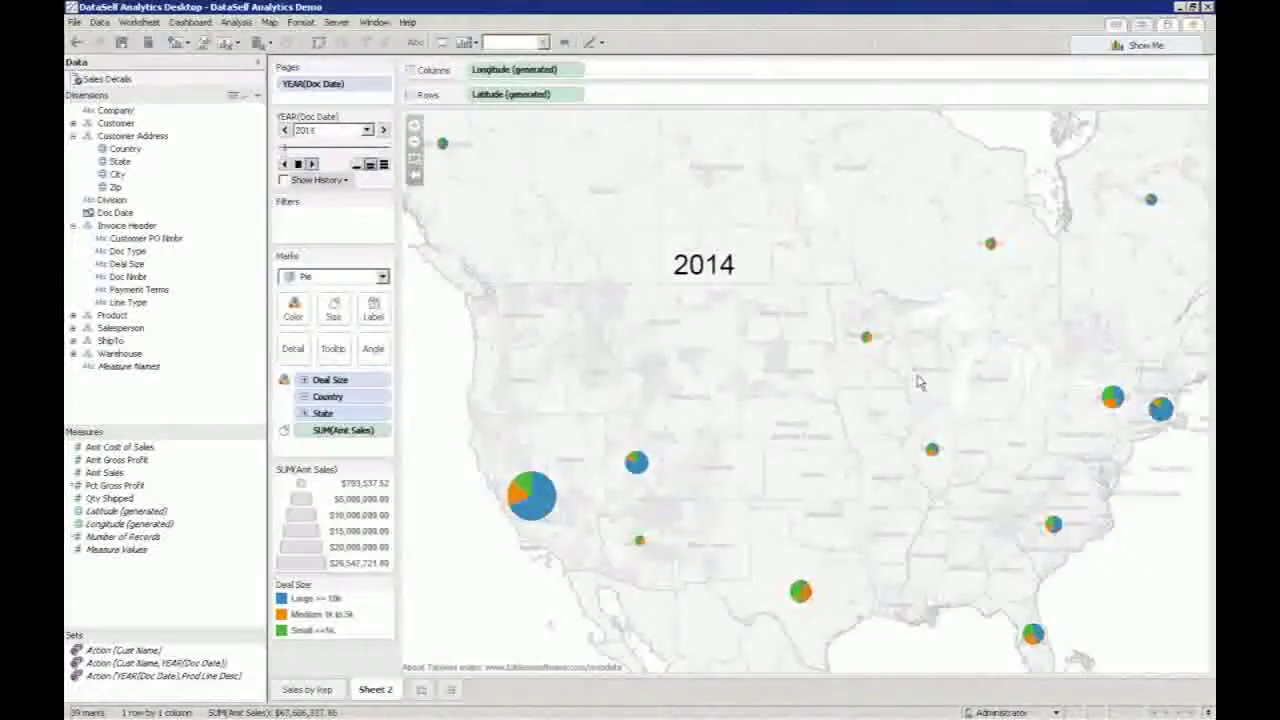
# Rename Sheet 2 as "Sales by State" and add a new dashboard to the workbook
pyautogui.rightClick(380, 692)
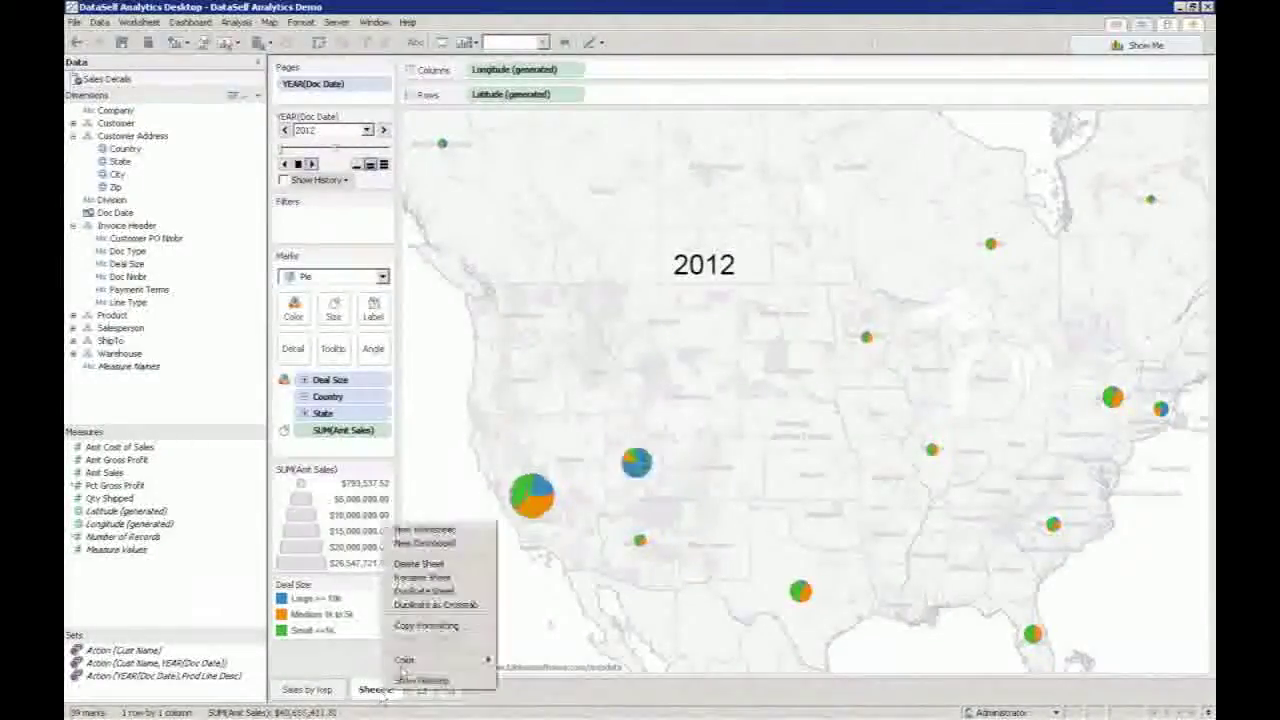
pyautogui.click(440, 592)
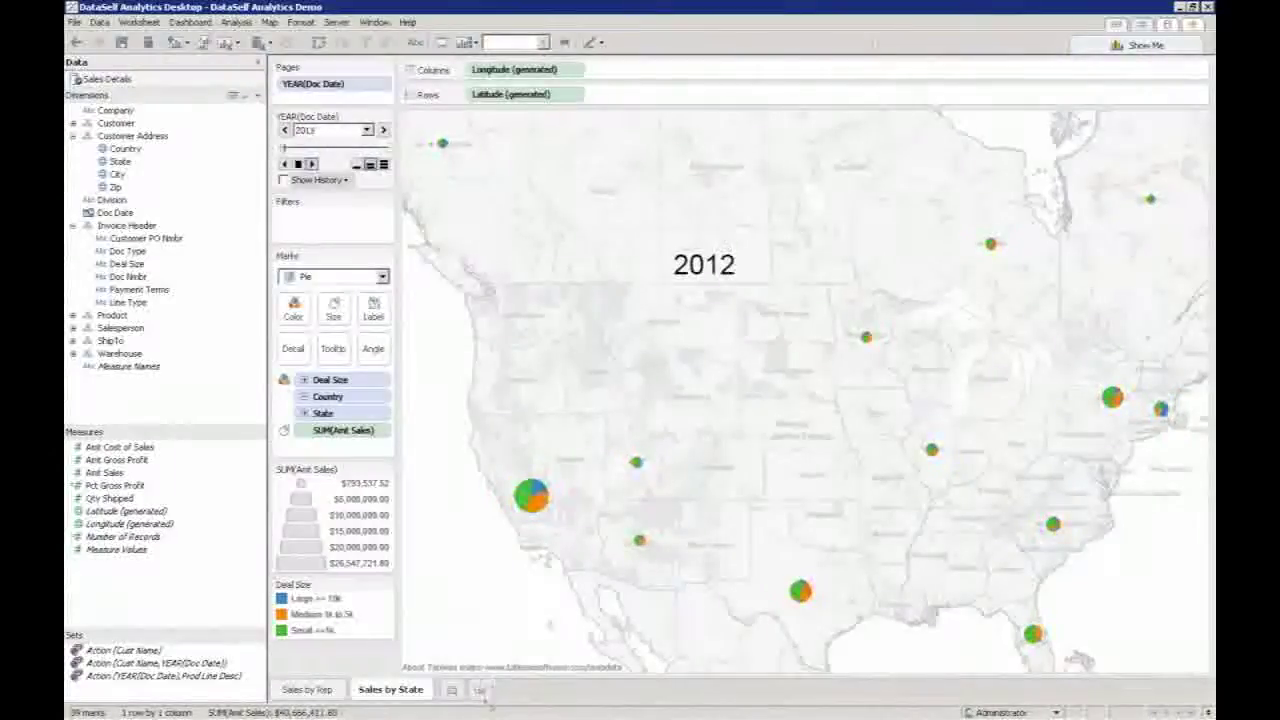
pyautogui.click(481, 690)
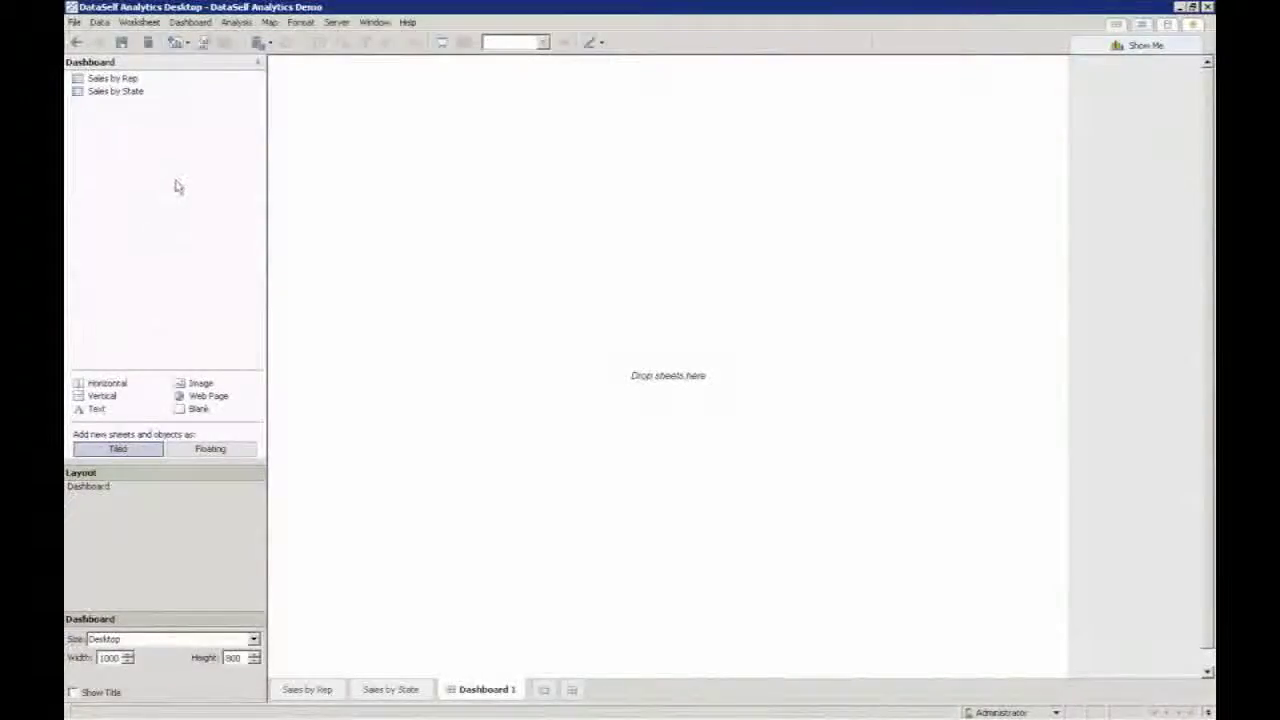
# Place the Sales by State sheet on the dashboard and set the dashboard size to Automatic
pyautogui.click(102, 98)
pyautogui.moveTo(110, 105); pyautogui.dragTo(466, 197)
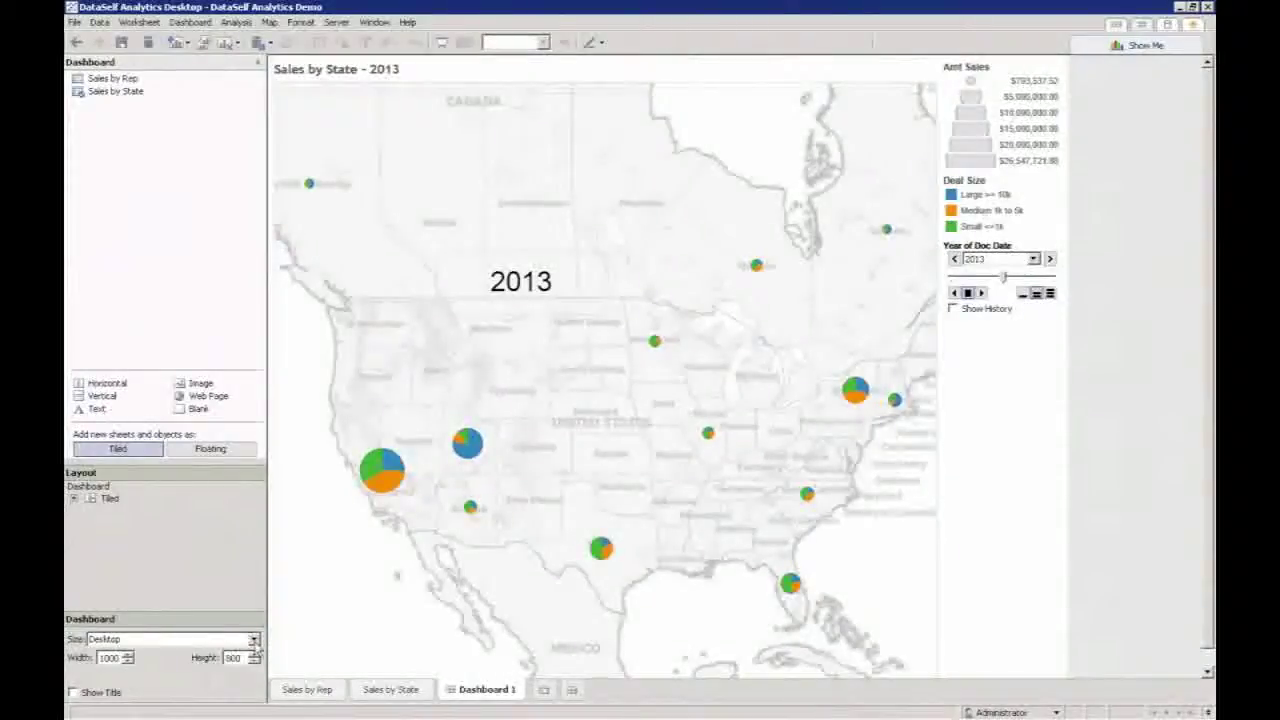
pyautogui.click(254, 640)
pyautogui.click(197, 429)
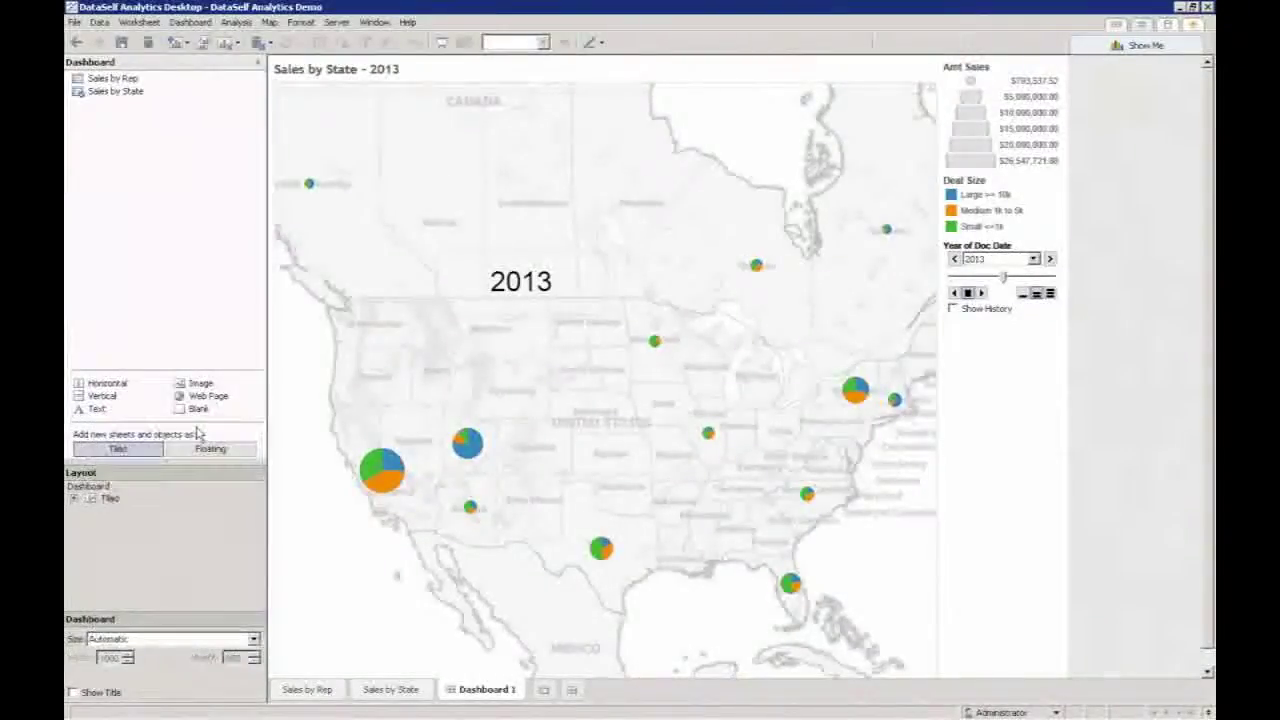
# Add the Sales by Rep sheet to the west side of the map and narrow it to give the map more room
pyautogui.click(101, 79)
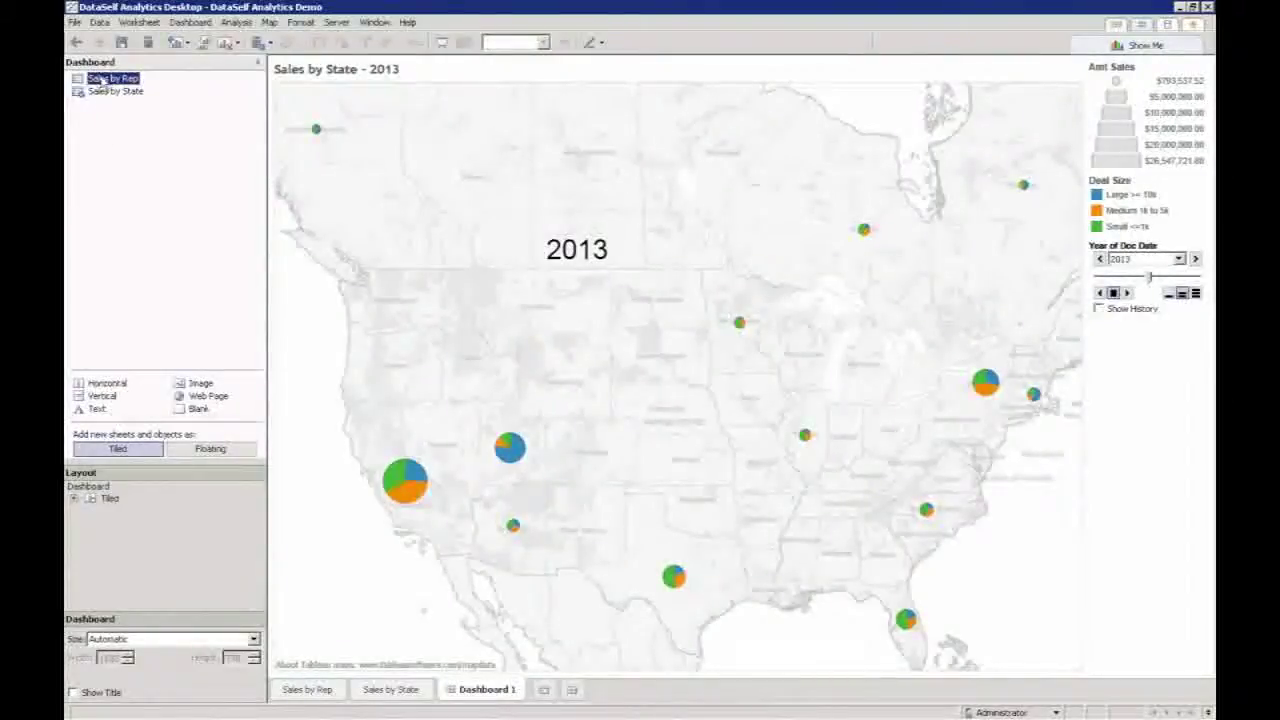
pyautogui.moveTo(101, 84)
pyautogui.mouseDown()
pyautogui.moveTo(329, 200)
pyautogui.moveTo(422, 183)
pyautogui.moveTo(814, 271)
pyautogui.moveTo(757, 464)
pyautogui.moveTo(710, 484)
pyautogui.moveTo(586, 446)
pyautogui.moveTo(486, 366)
pyautogui.mouseUp()
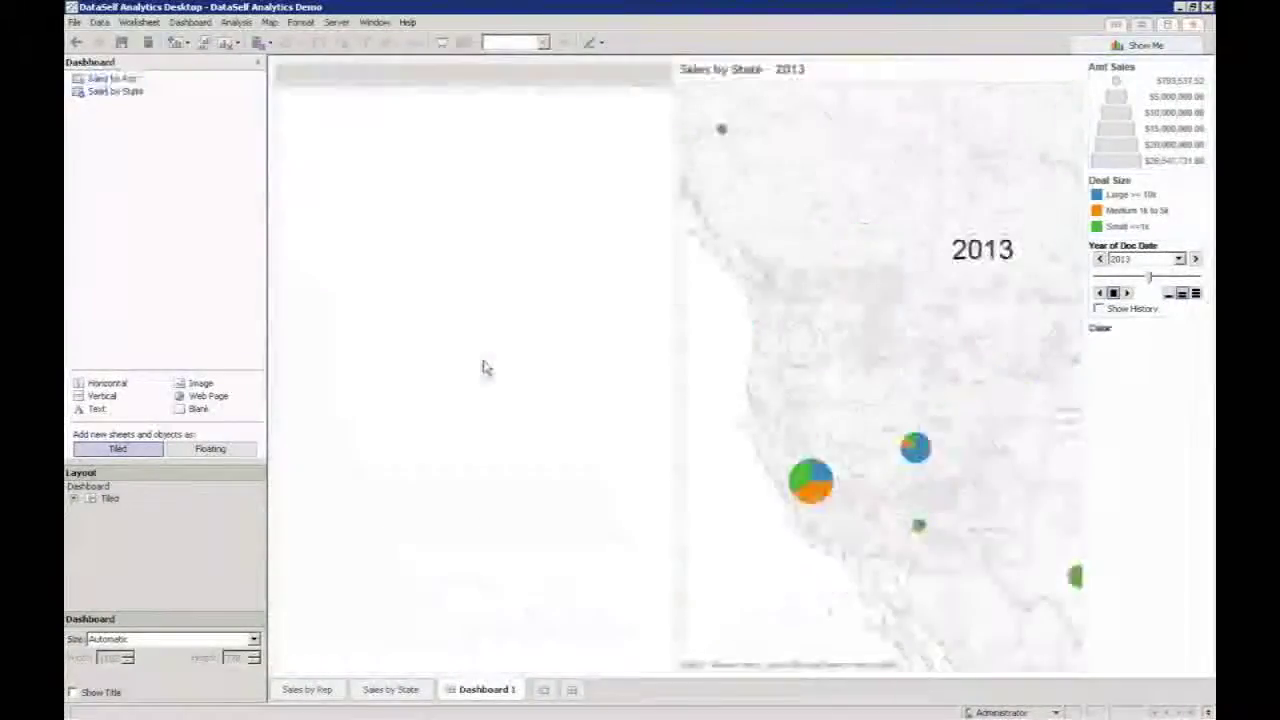
pyautogui.moveTo(675, 254); pyautogui.dragTo(575, 263)
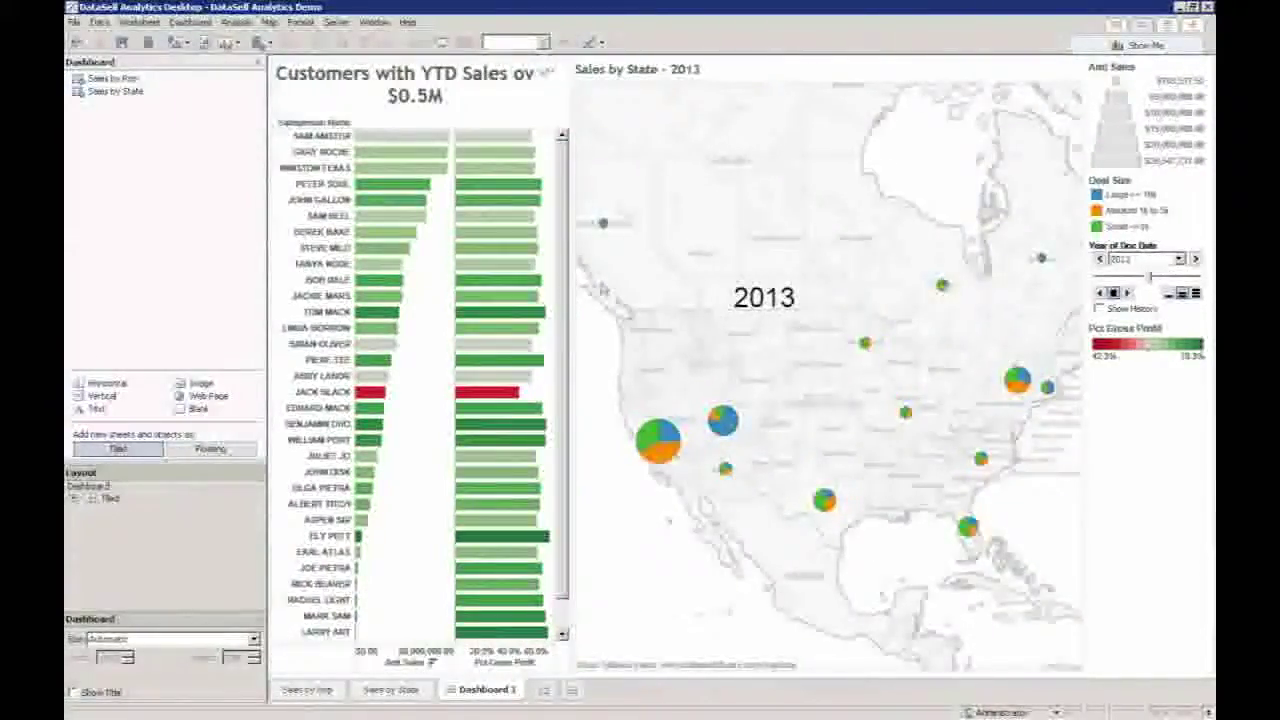
# Make both the Sales by Rep and Sales by State views act as filters on the dashboard
pyautogui.click(546, 74)
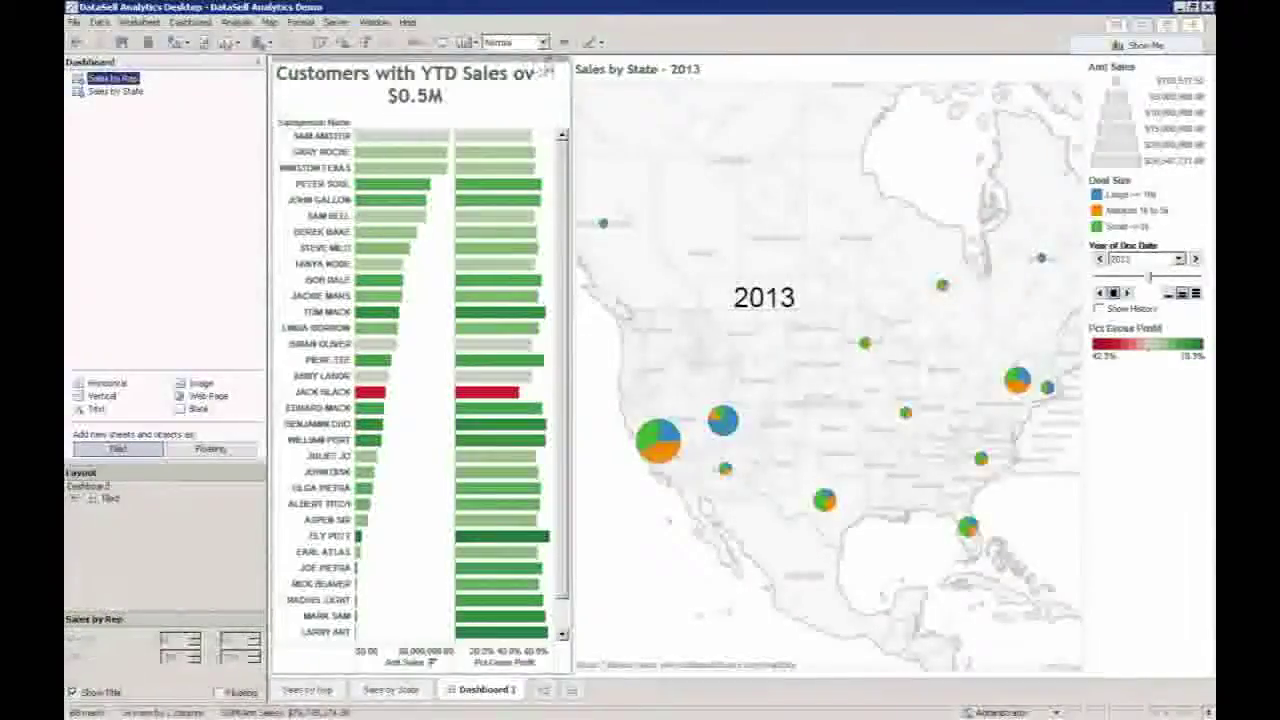
pyautogui.click(547, 73)
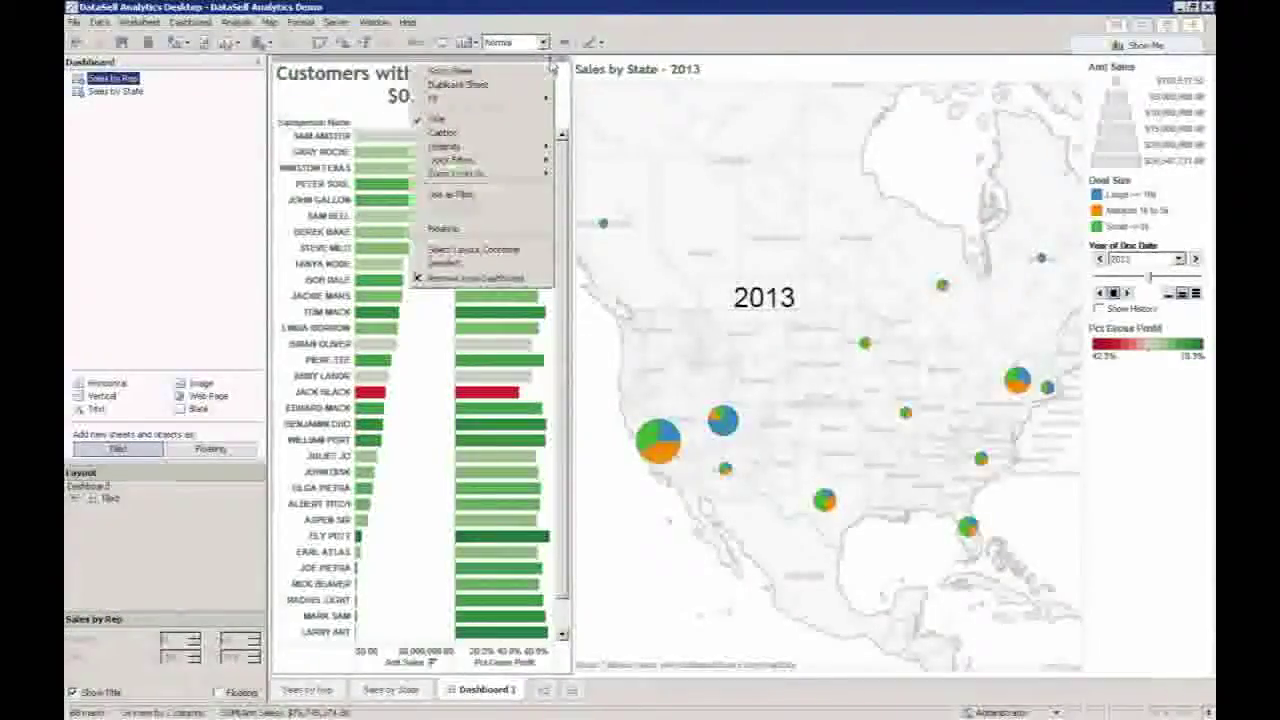
pyautogui.click(455, 194)
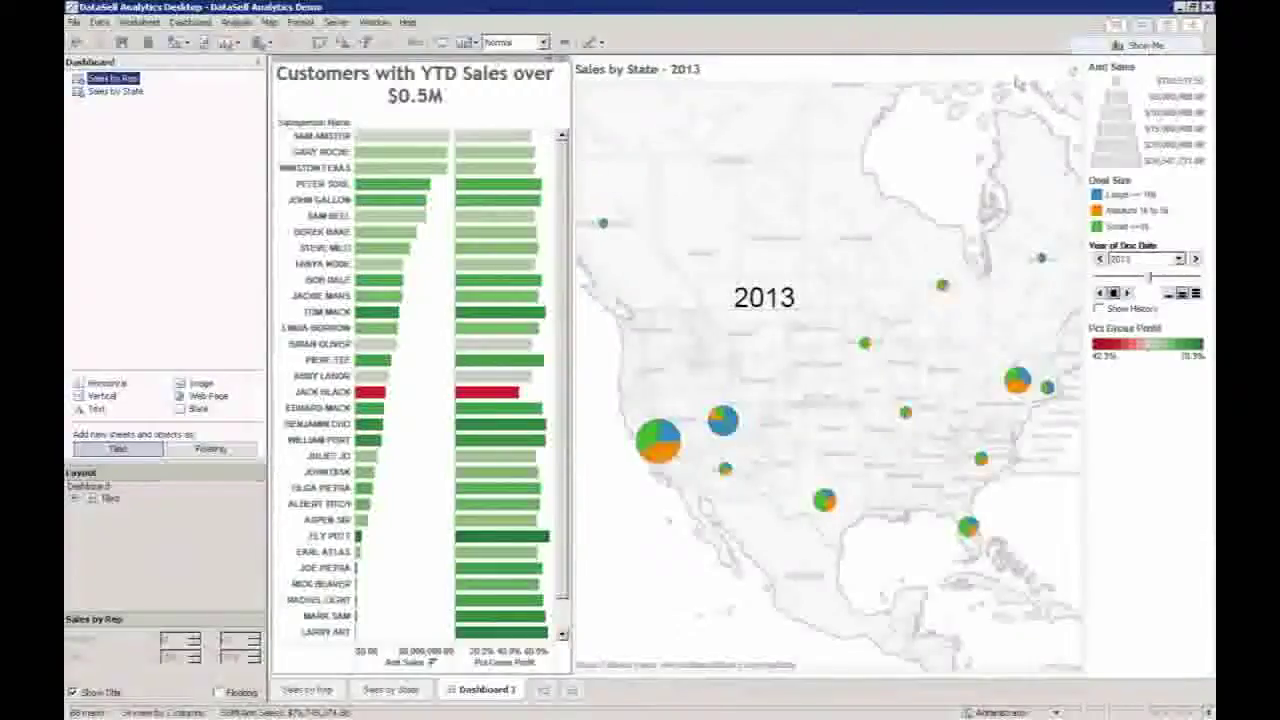
pyautogui.click(1025, 82)
pyautogui.click(1071, 68)
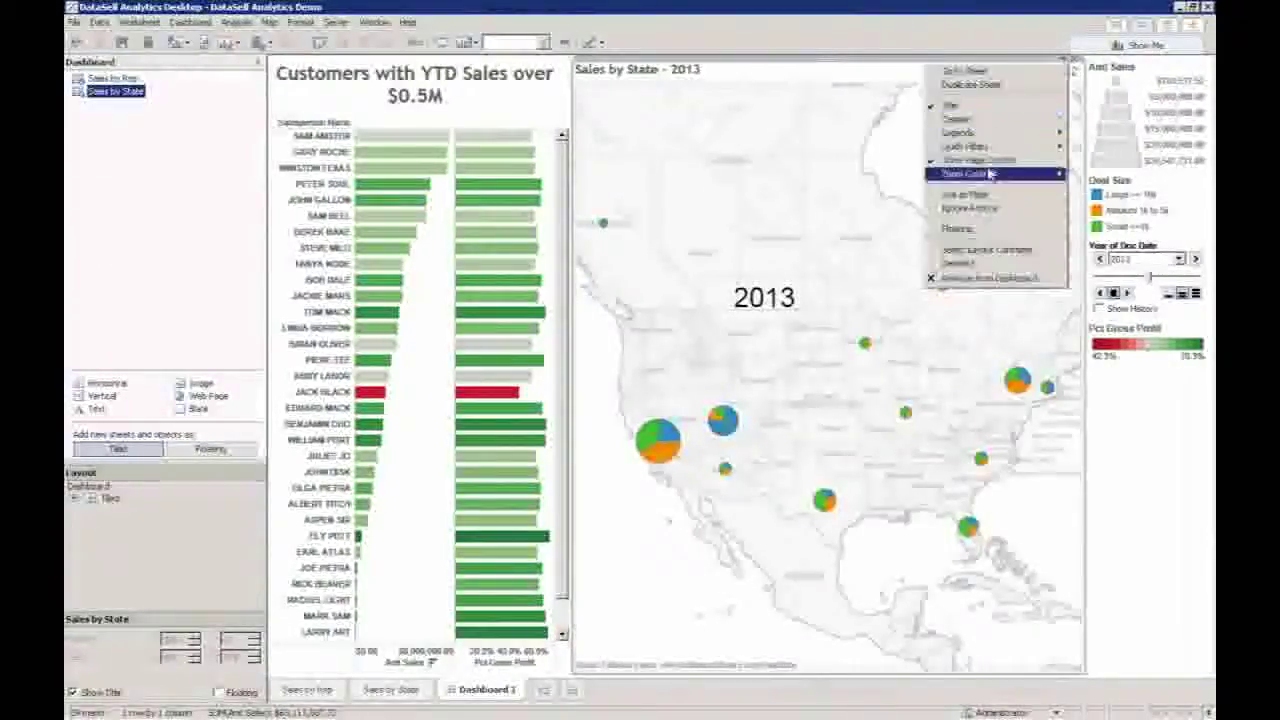
pyautogui.click(985, 192)
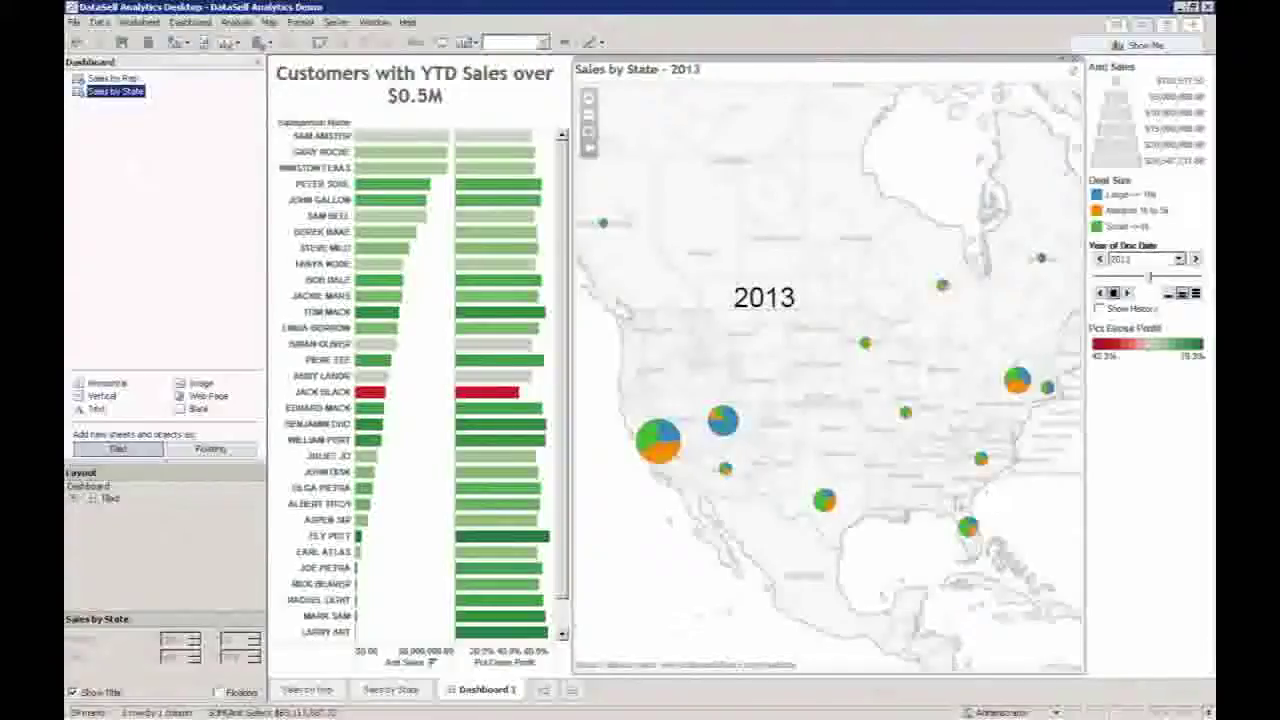
# Rename the dashboard sheet as "Joni DashB"
pyautogui.rightClick(495, 688)
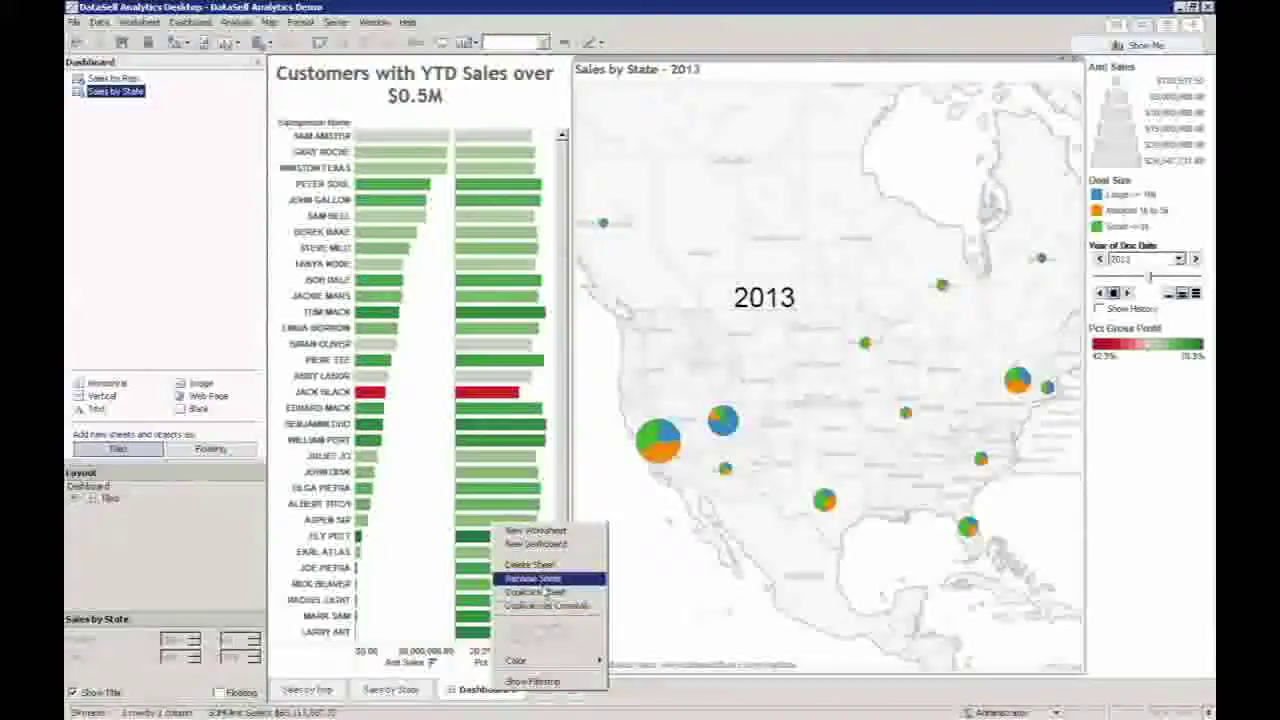
pyautogui.click(541, 593)
pyautogui.write('Joe Dashb')
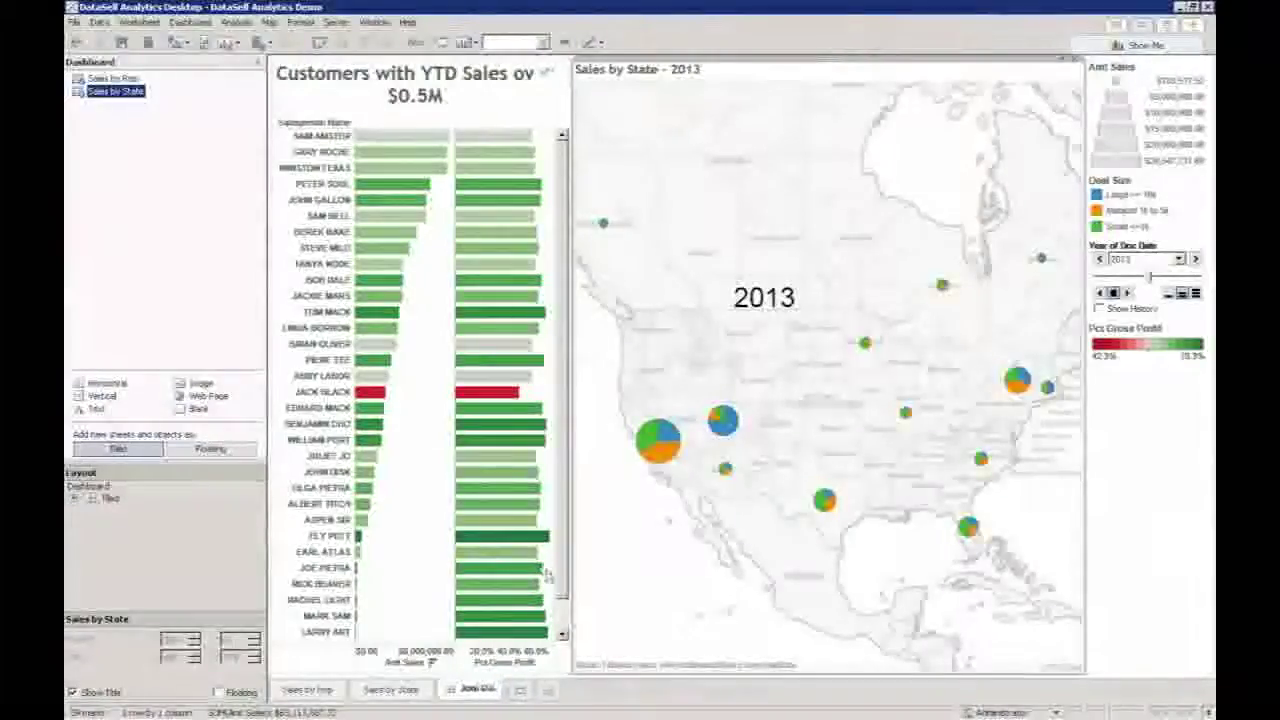
pyautogui.write('o')
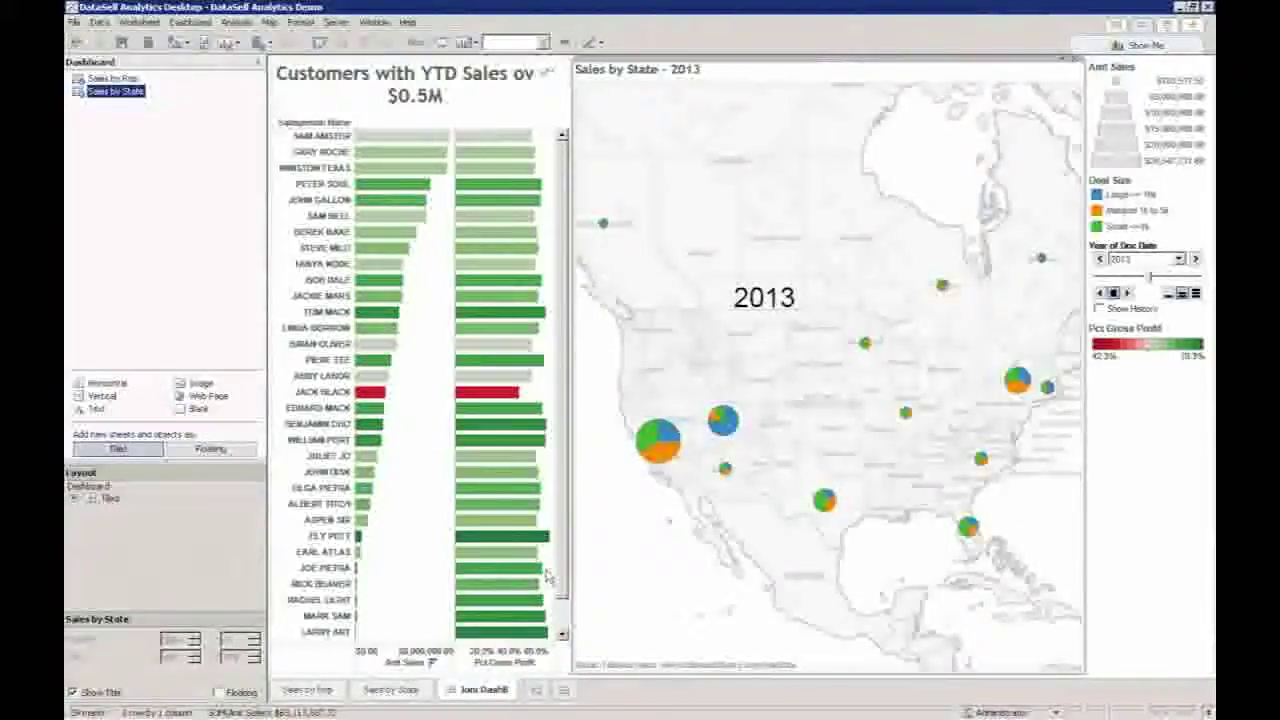
# Start publishing the workbook to the server, choosing the Sales project and naming the workbook "Joni DB"
pyautogui.click(338, 22)
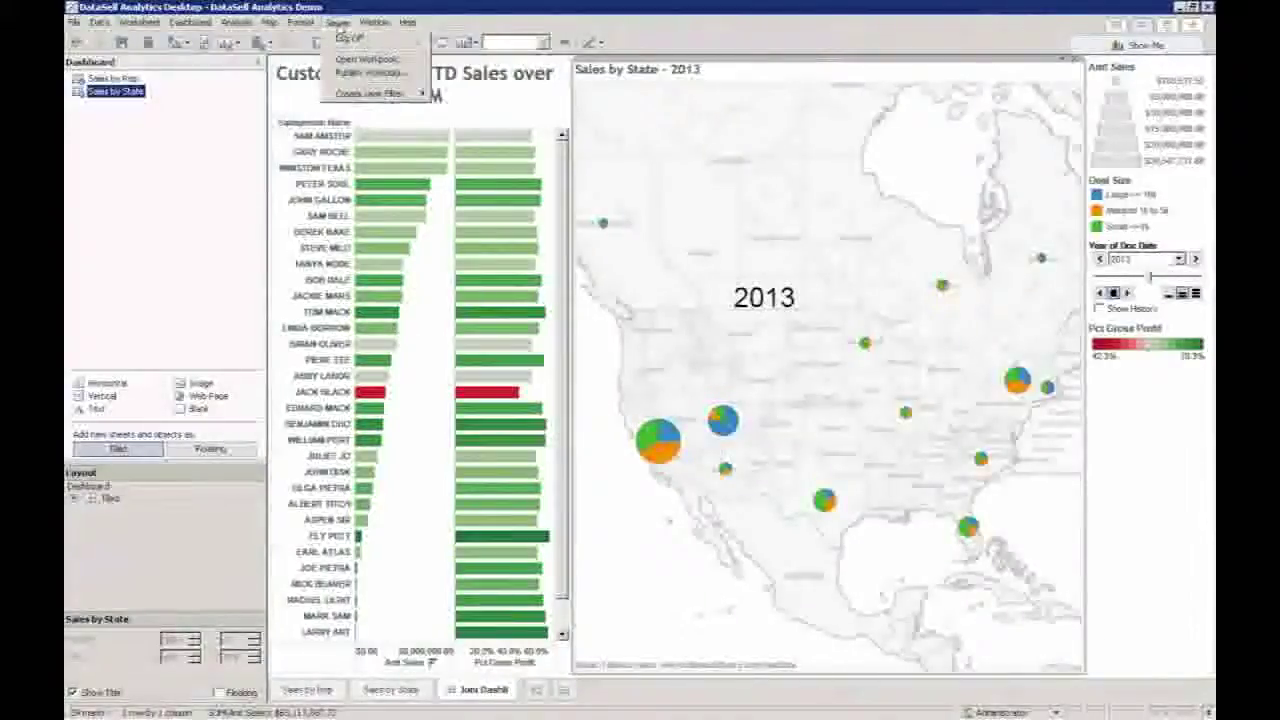
pyautogui.click(360, 74)
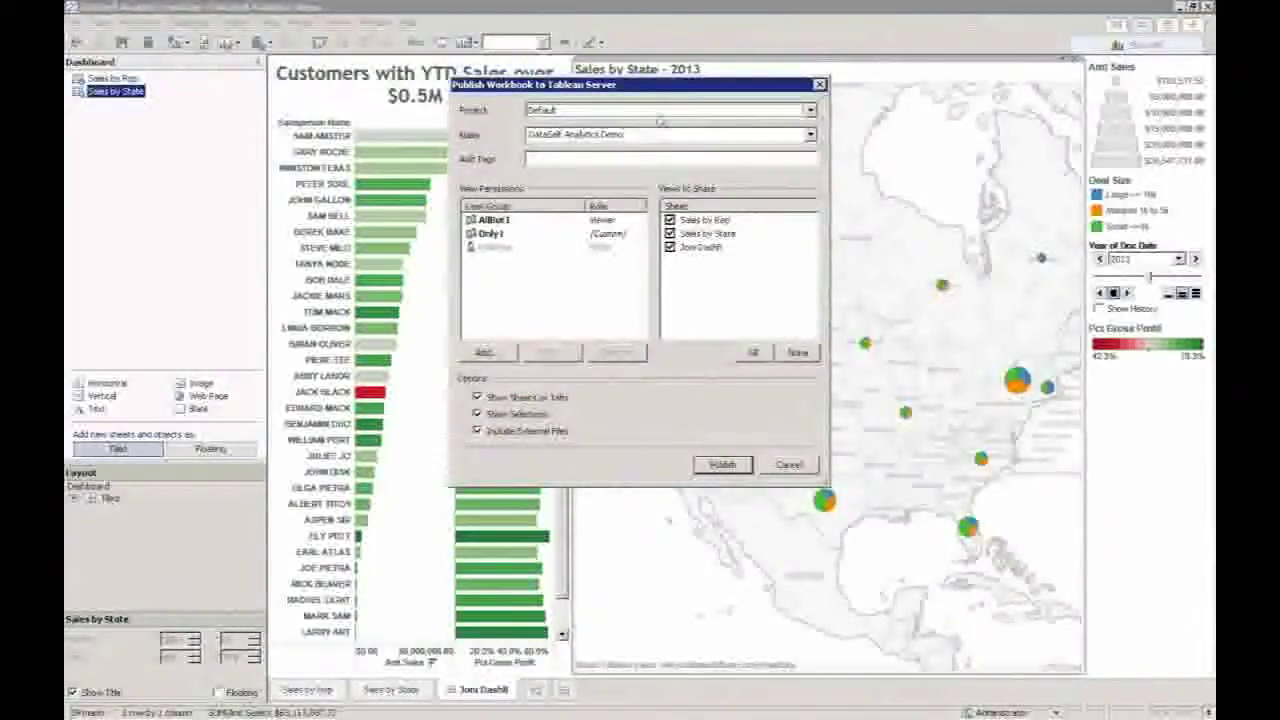
pyautogui.click(660, 110)
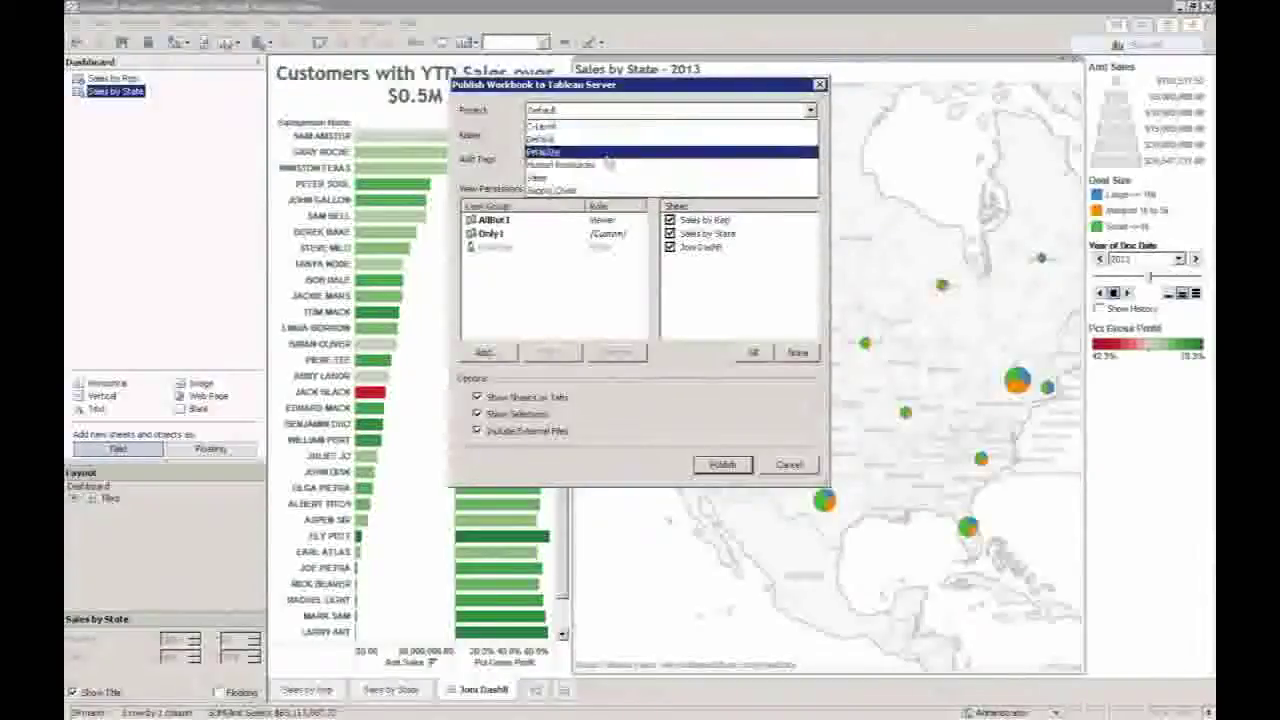
pyautogui.click(547, 179)
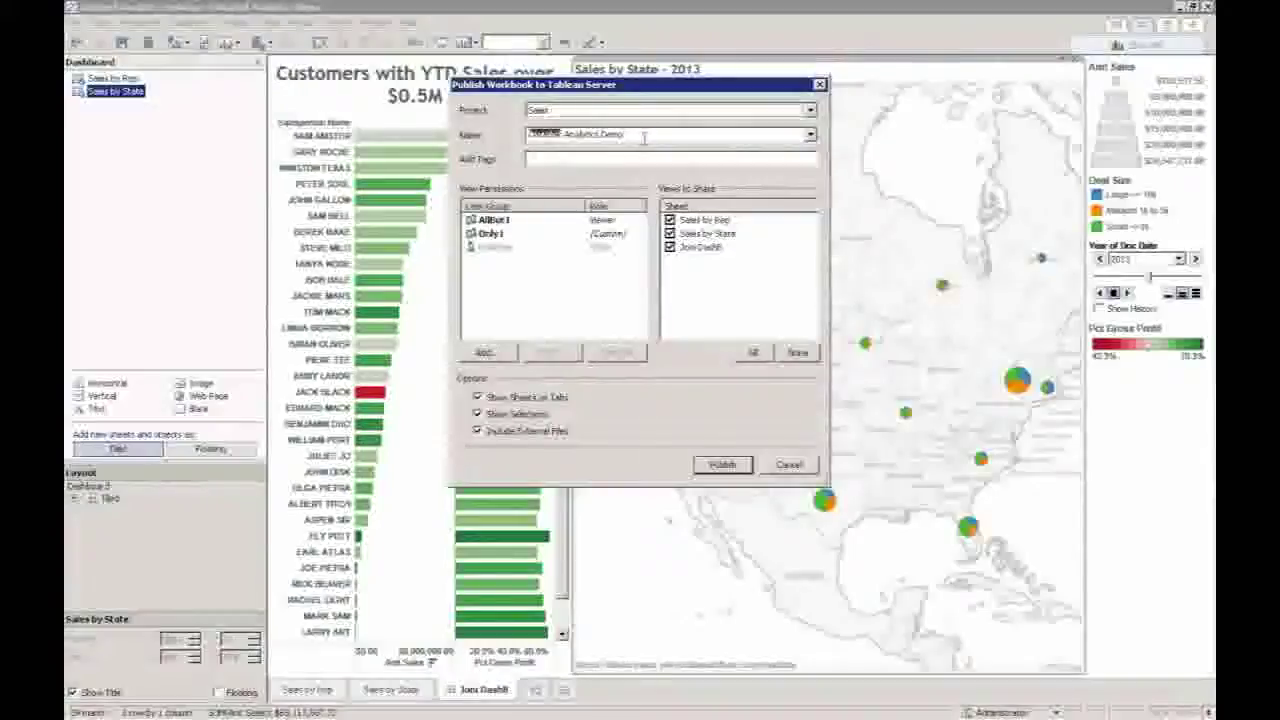
pyautogui.press('Tab')
pyautogui.write('Syd')
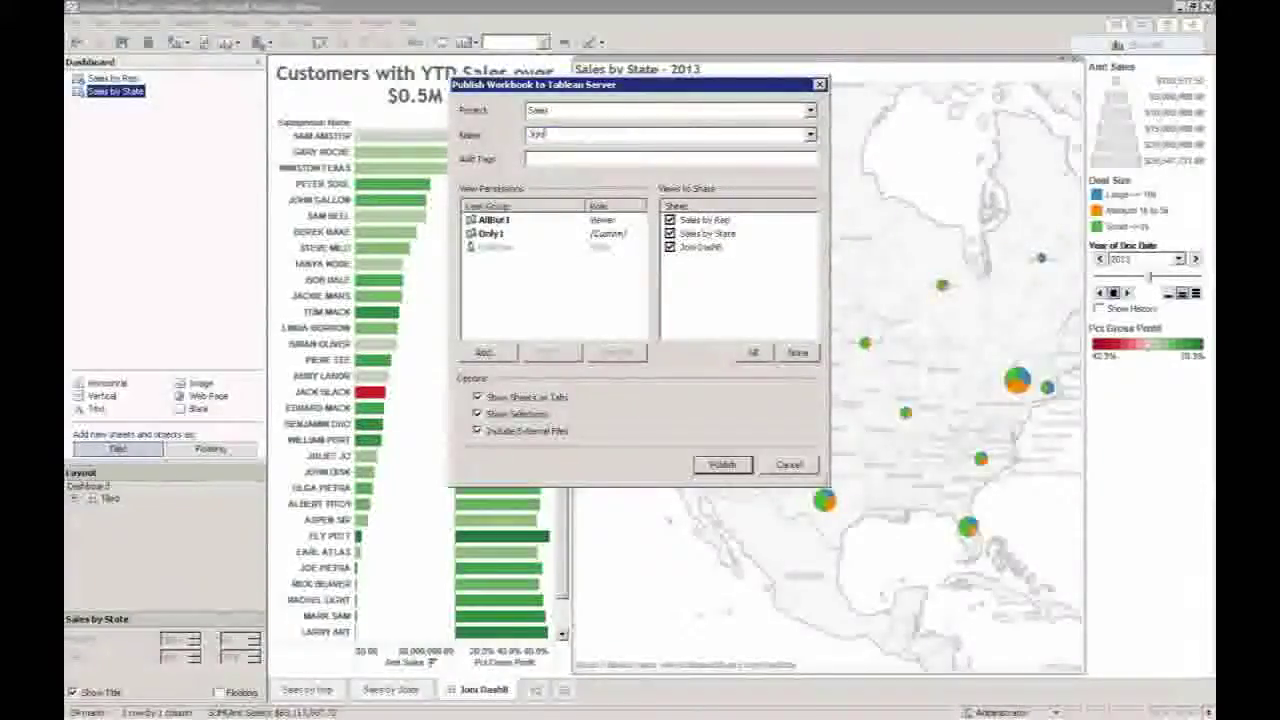
pyautogui.write(' Da')
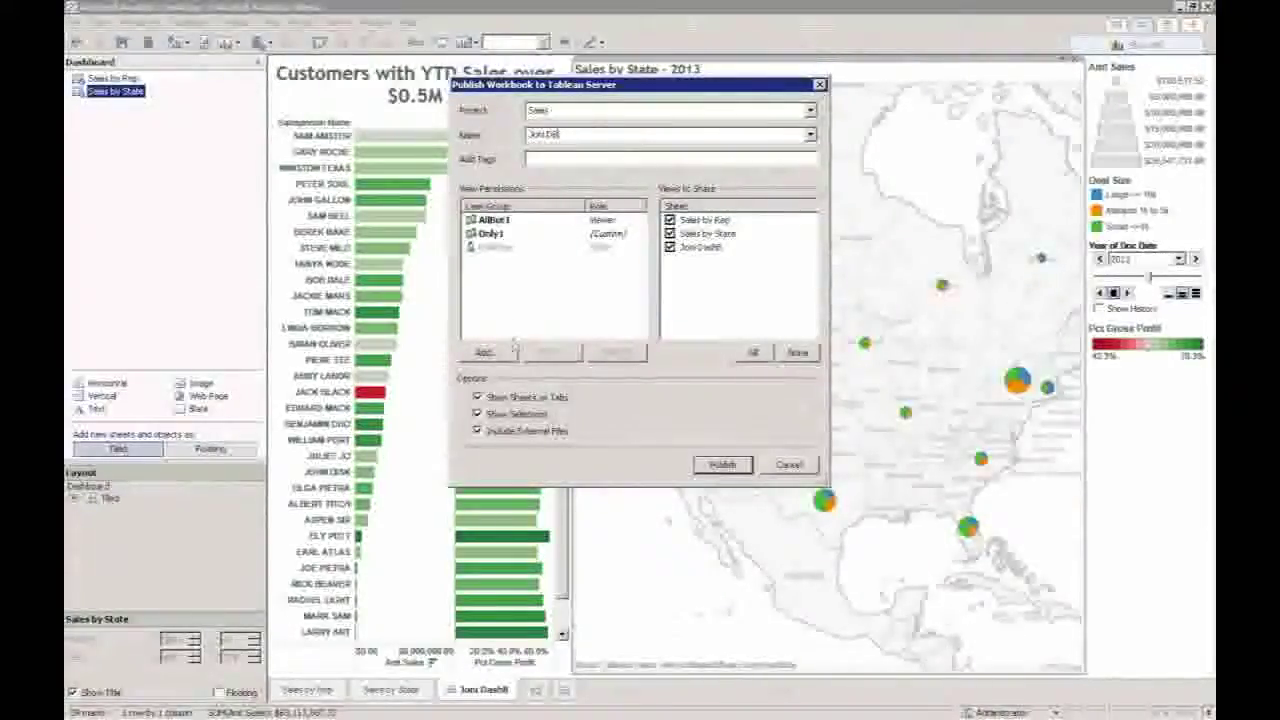
# Review the users and groups available for permissions, and publish the workbook with only the Joni DashB view shared
pyautogui.click(508, 353)
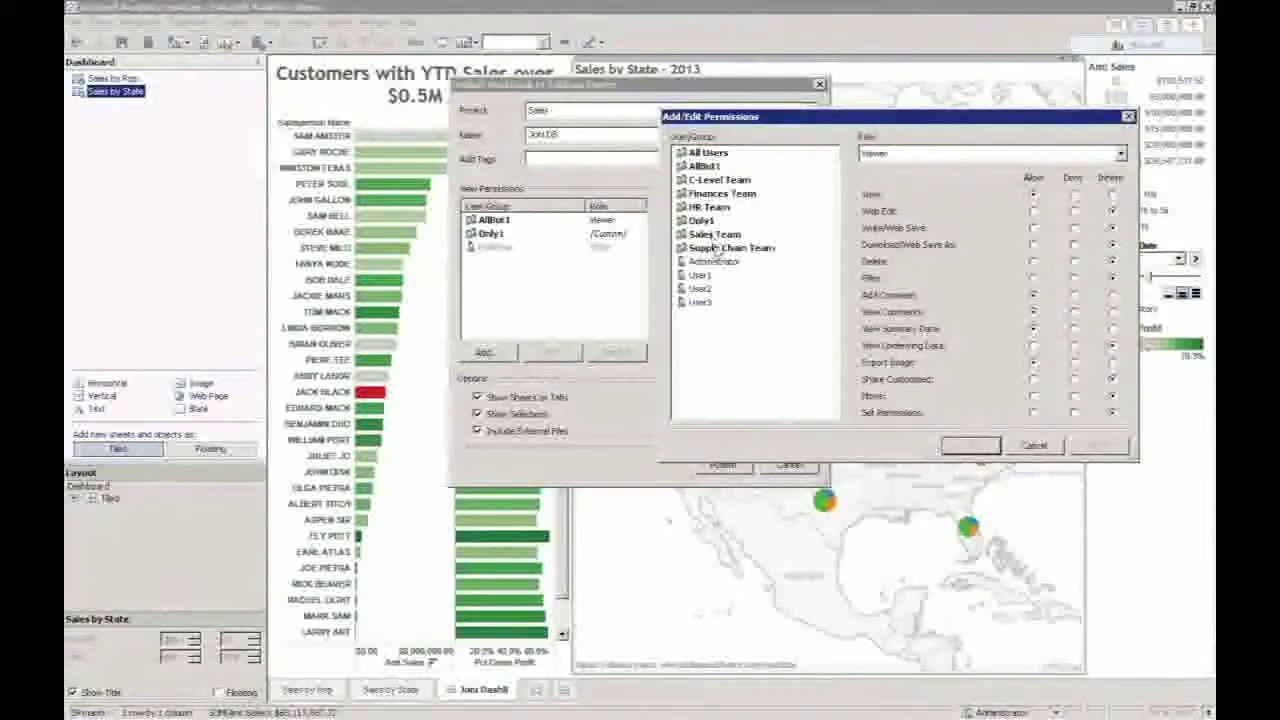
pyautogui.click(1032, 446)
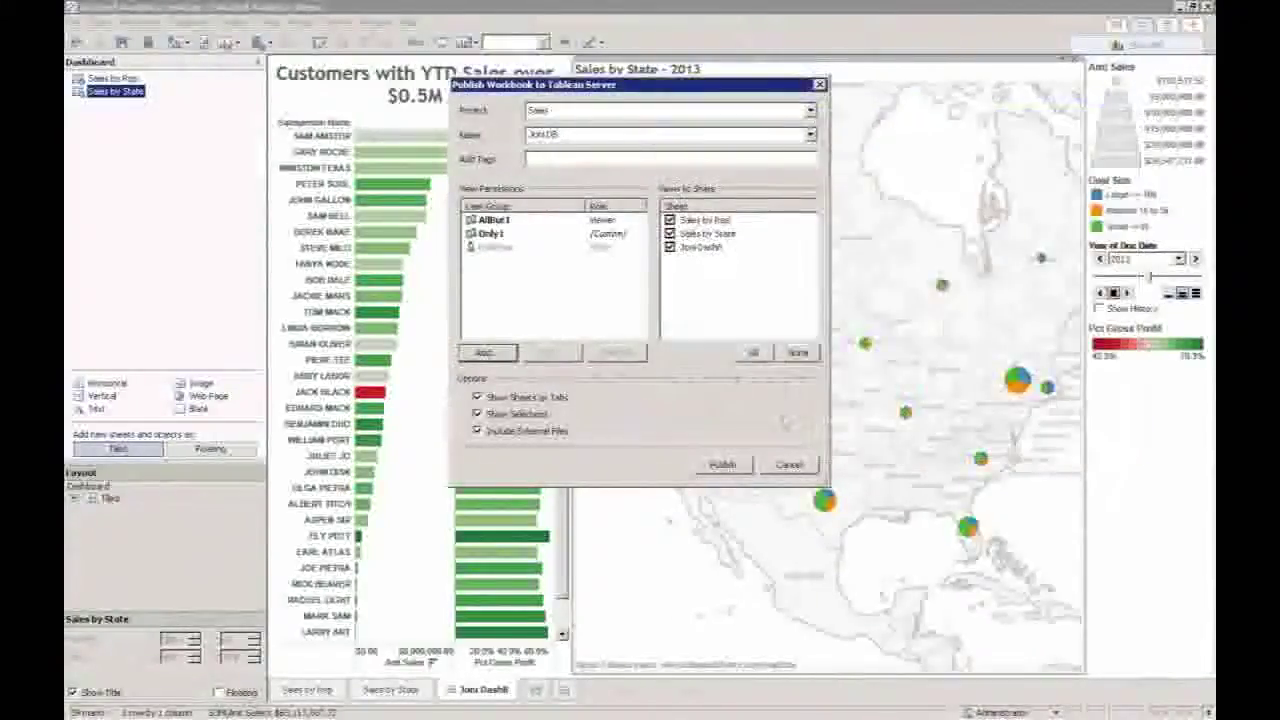
pyautogui.click(669, 233)
pyautogui.click(669, 219)
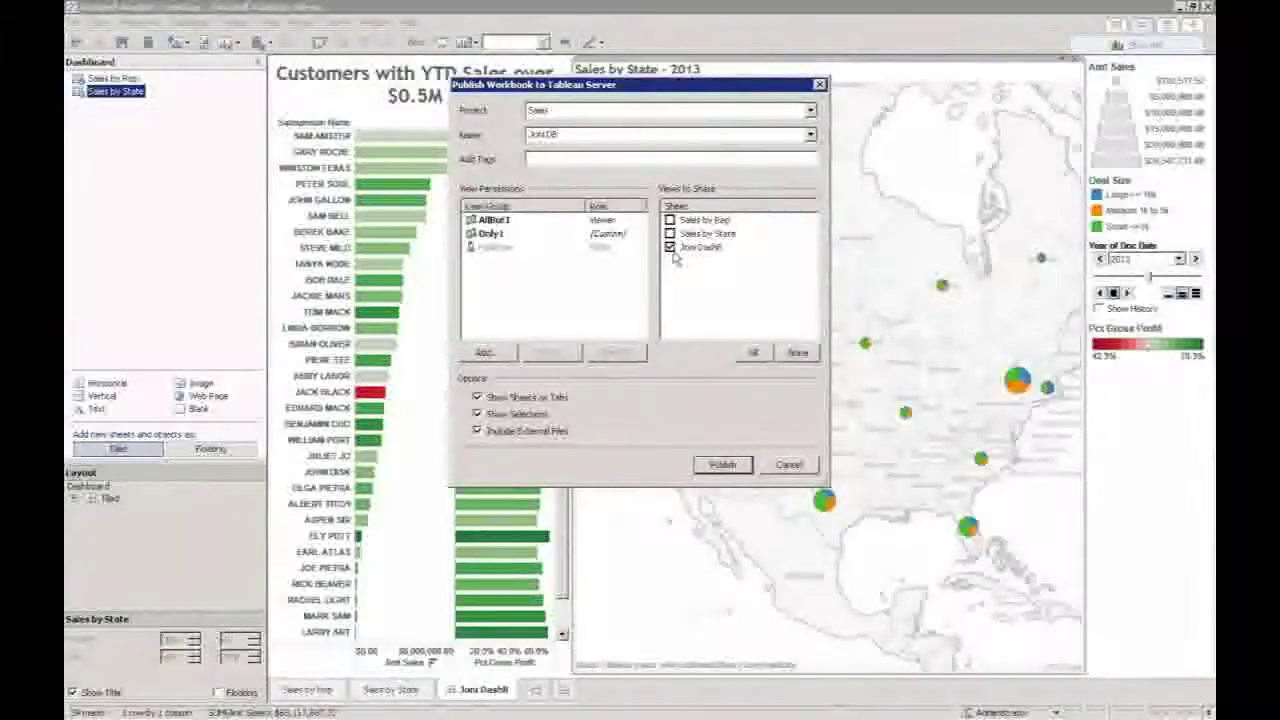
pyautogui.click(716, 466)
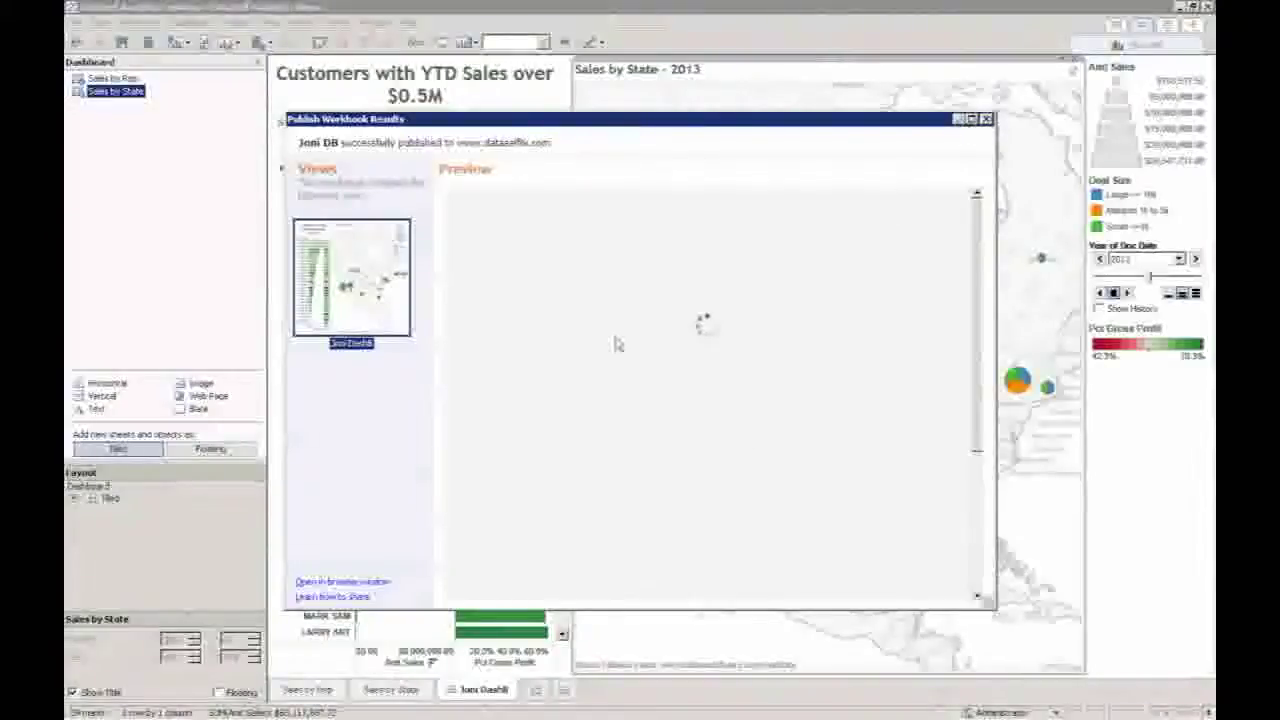
# Switch to the Chrome browser, refresh the server's Views page and open the published Joni DashB view
pyautogui.moveTo(210, 712)
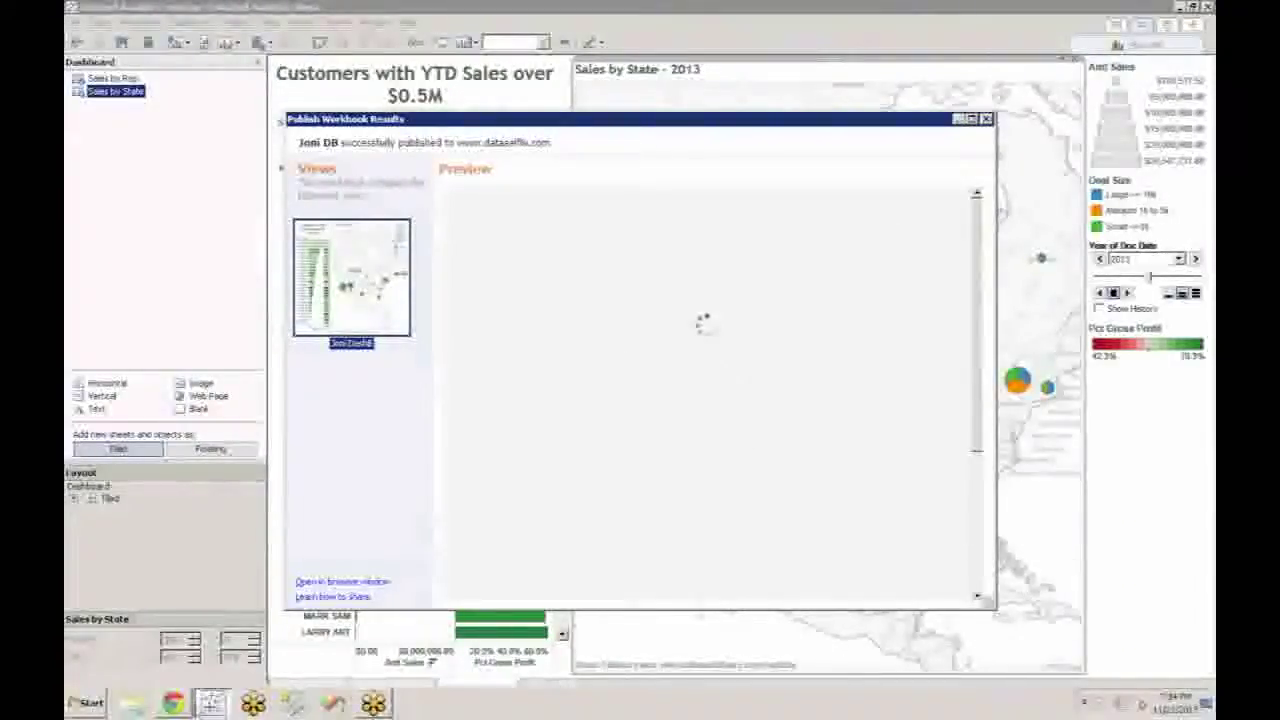
pyautogui.click(173, 704)
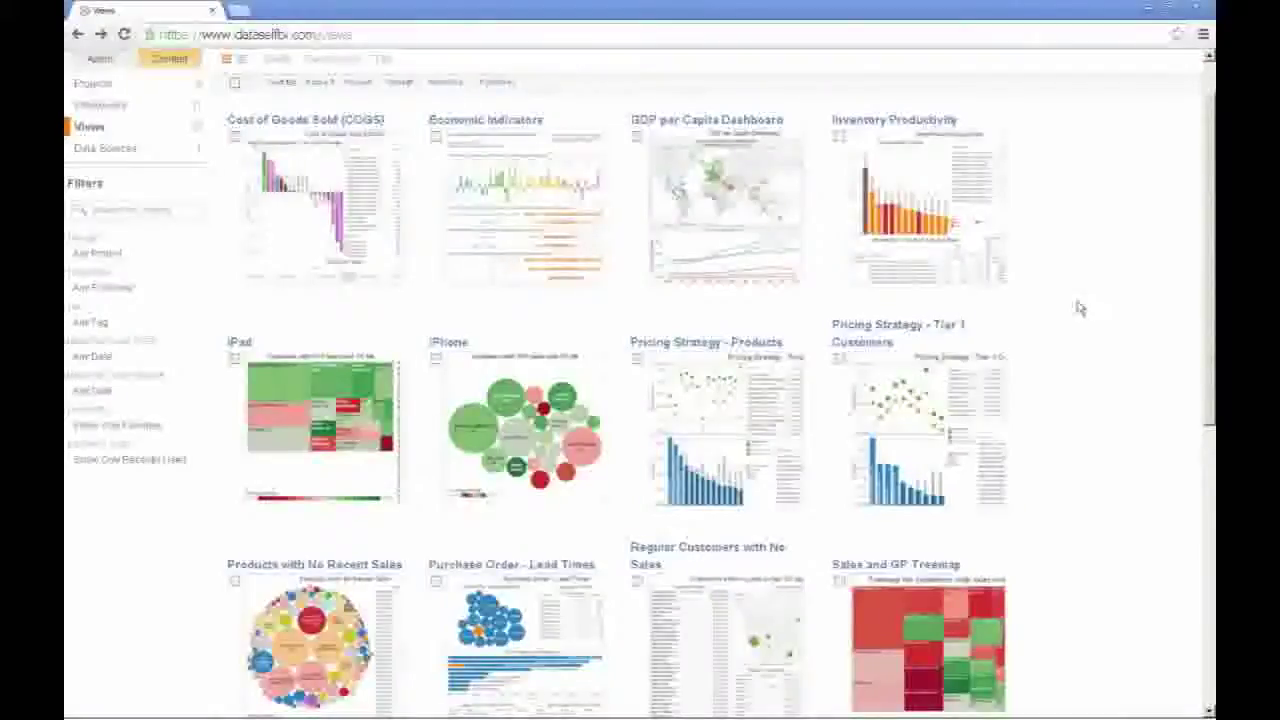
pyautogui.click(124, 34)
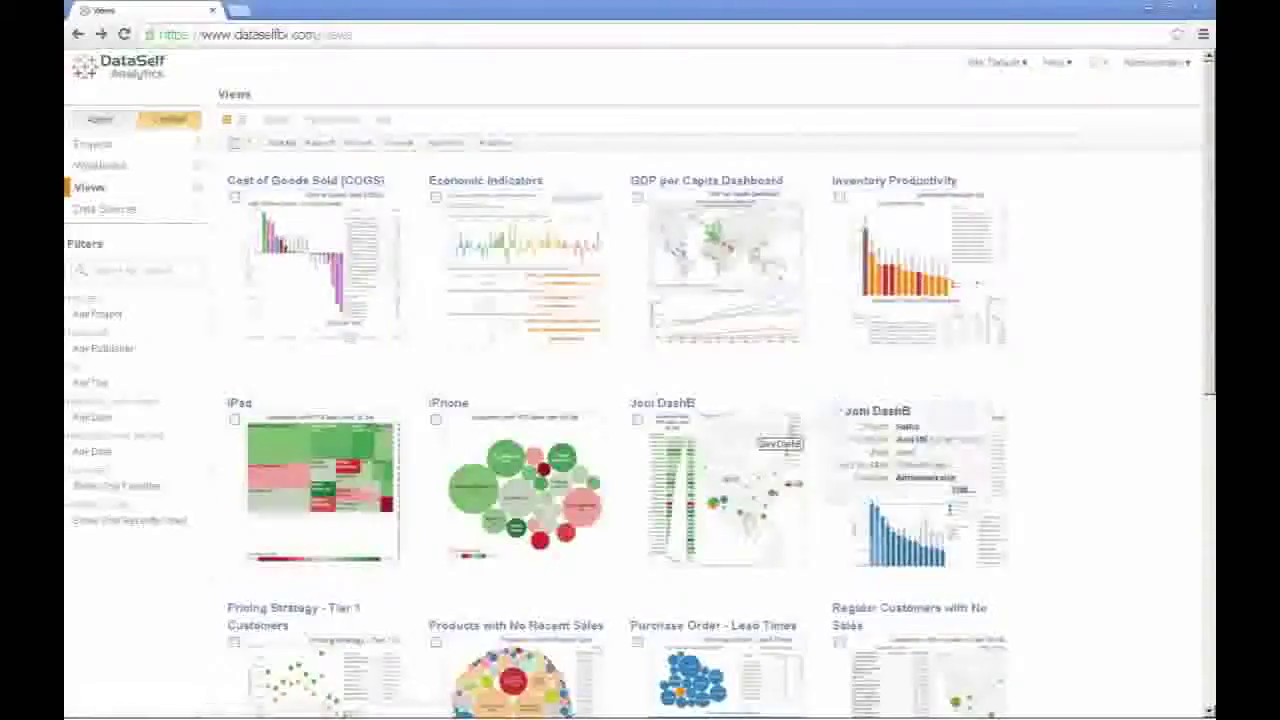
pyautogui.click(795, 566)
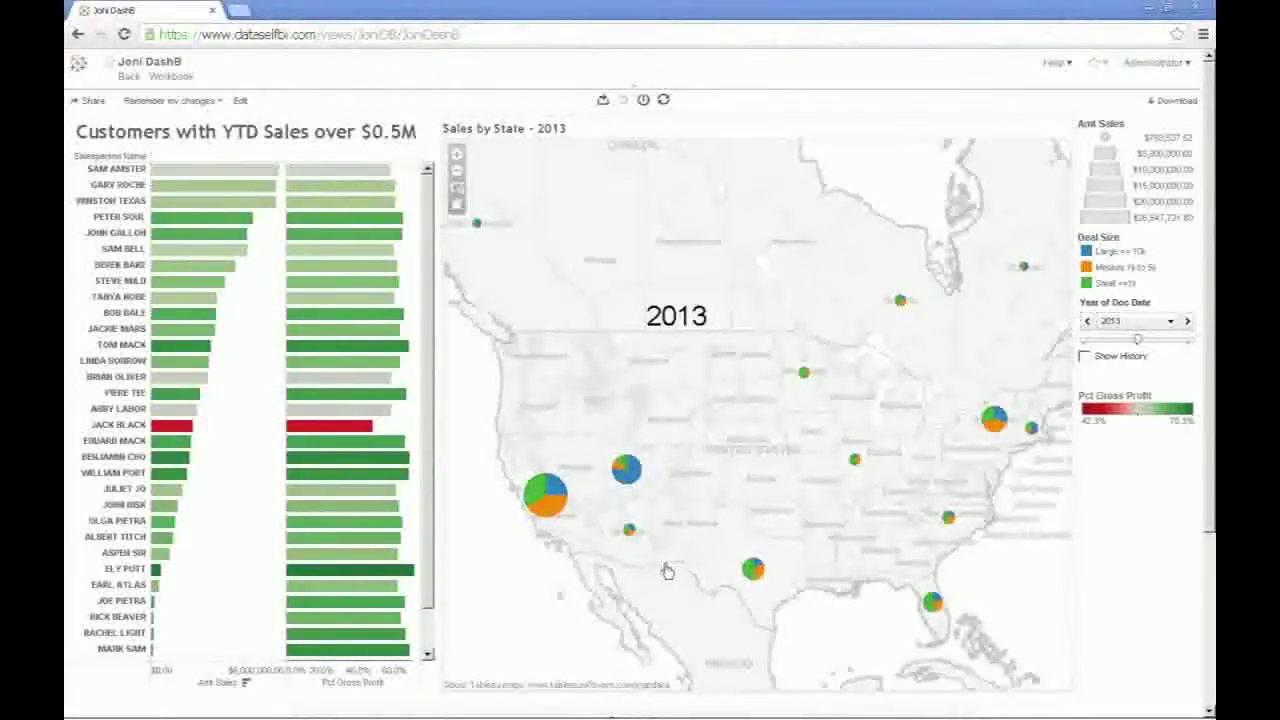
# Filter the published dashboard by the three southwestern state pies on the map, and select three low-margin salespeople with red bars
pyautogui.moveTo(670, 559); pyautogui.dragTo(506, 435)
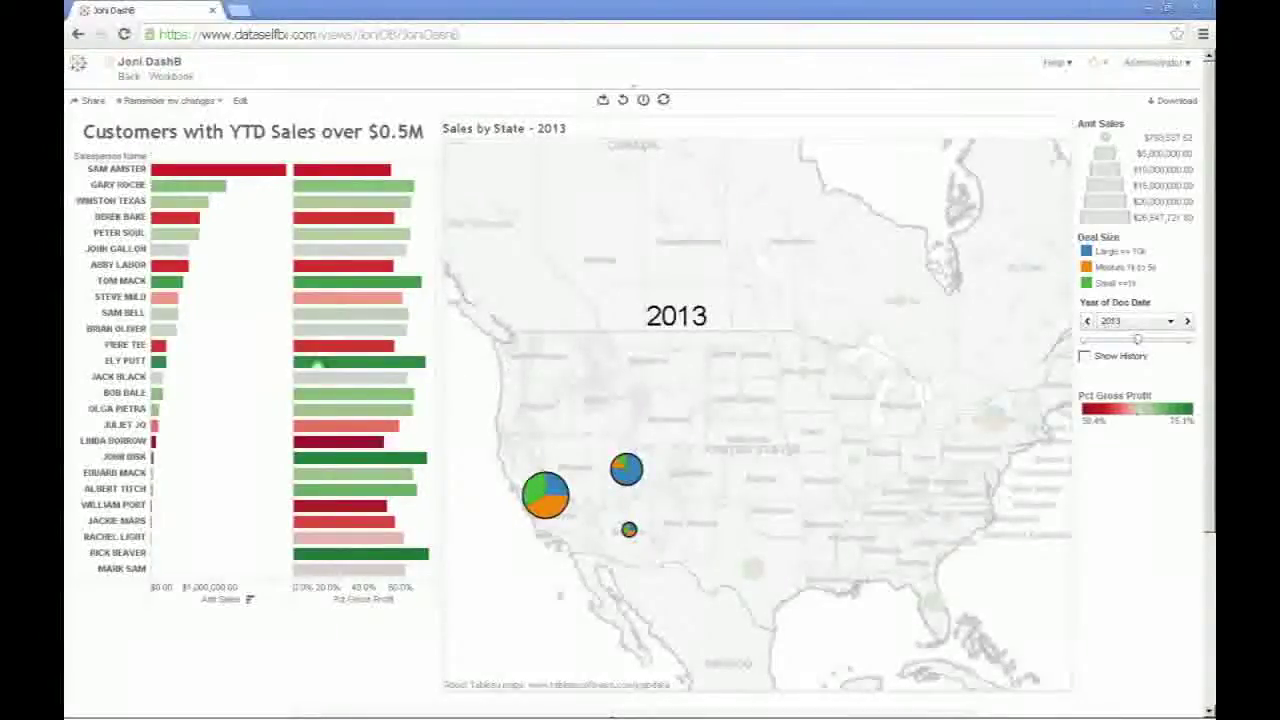
pyautogui.moveTo(200, 175)
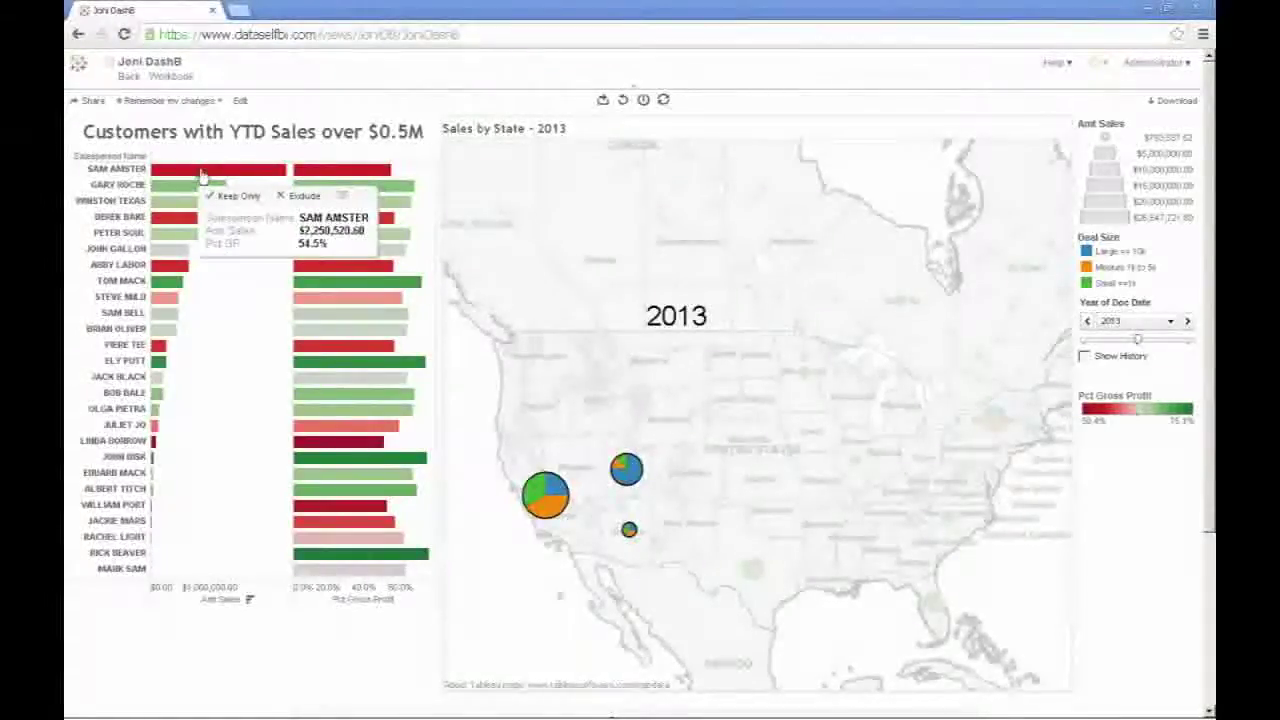
pyautogui.click(200, 172)
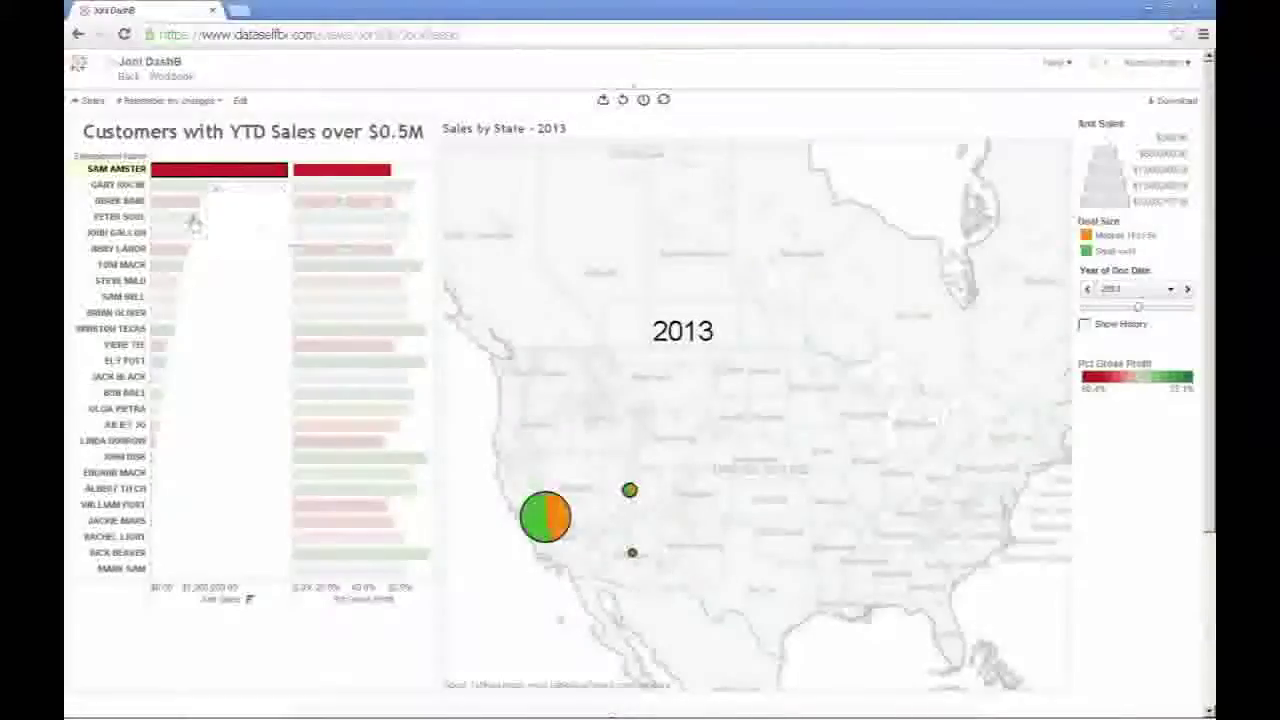
pyautogui.keyDown('ctrl'); pyautogui.click(183, 206); pyautogui.keyUp('ctrl')
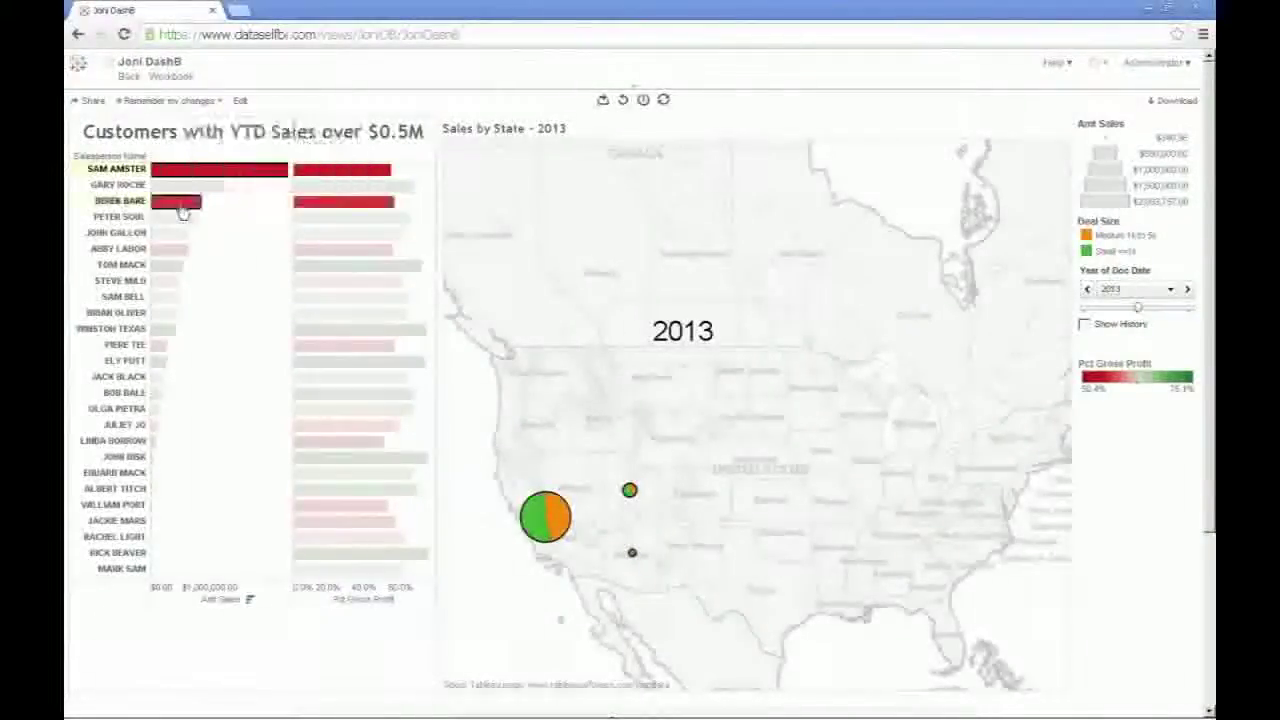
pyautogui.keyDown('ctrl'); pyautogui.click(172, 250); pyautogui.keyUp('ctrl')
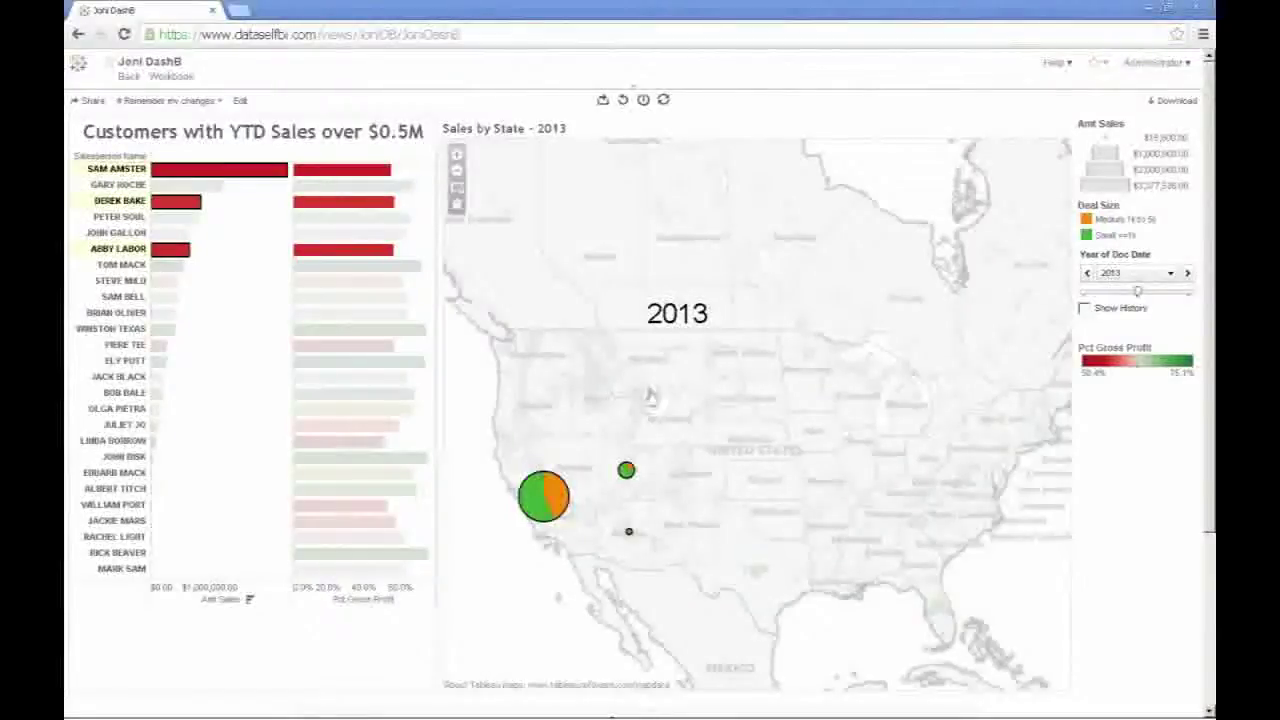
# Open the published workbook for web editing and change the Sales by Rep chart to a text table
pyautogui.click(247, 105)
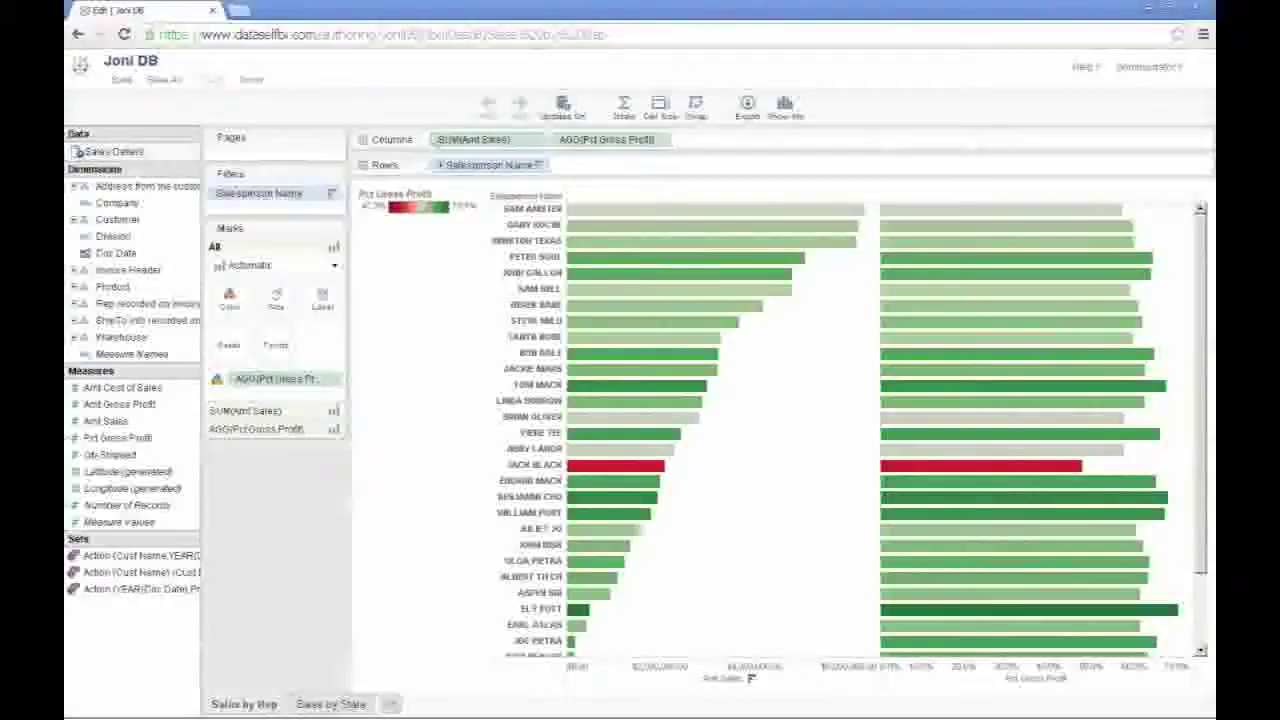
pyautogui.click(790, 110)
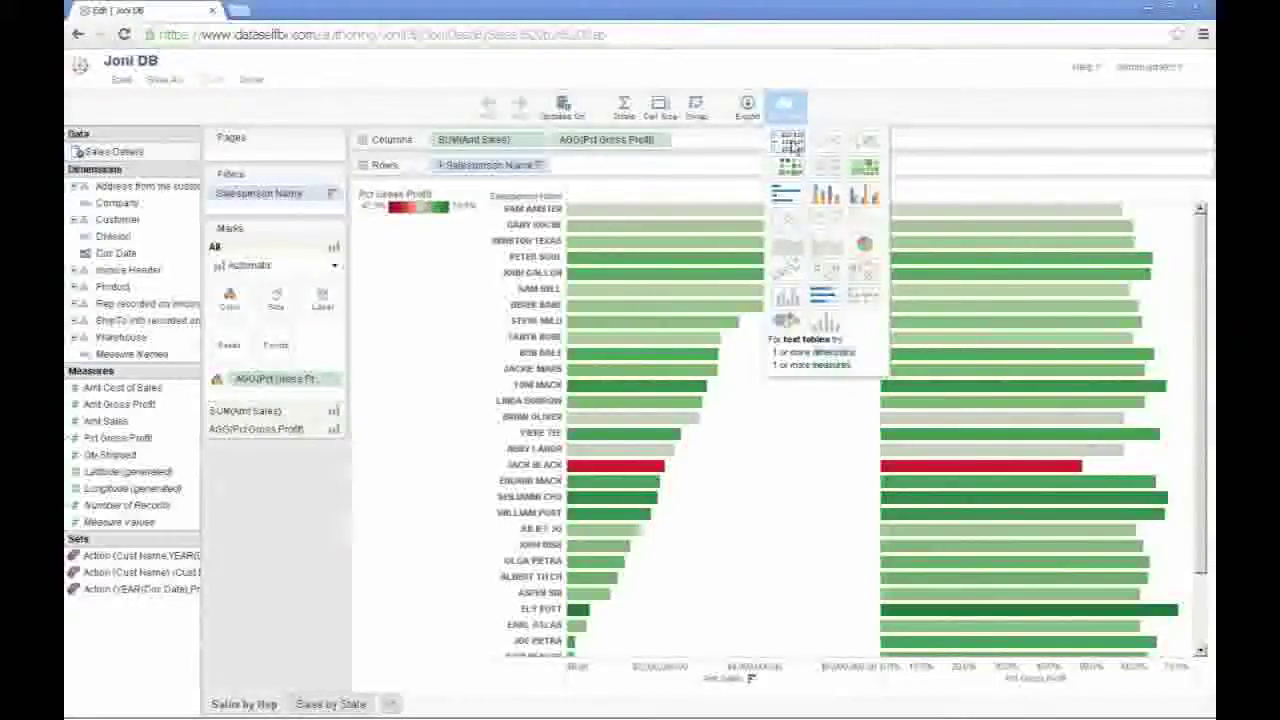
pyautogui.click(792, 147)
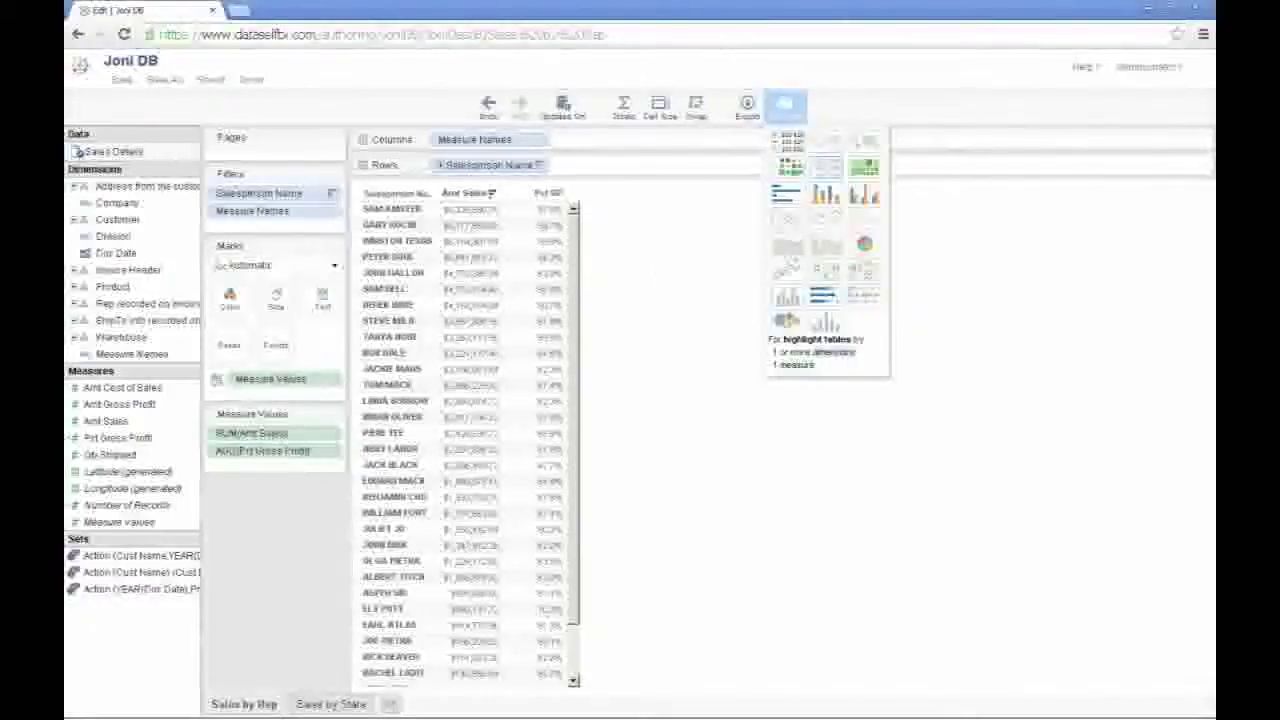
# Add Cust Name from the Customer dimensions to the rows after Salesperson Name
pyautogui.click(75, 226)
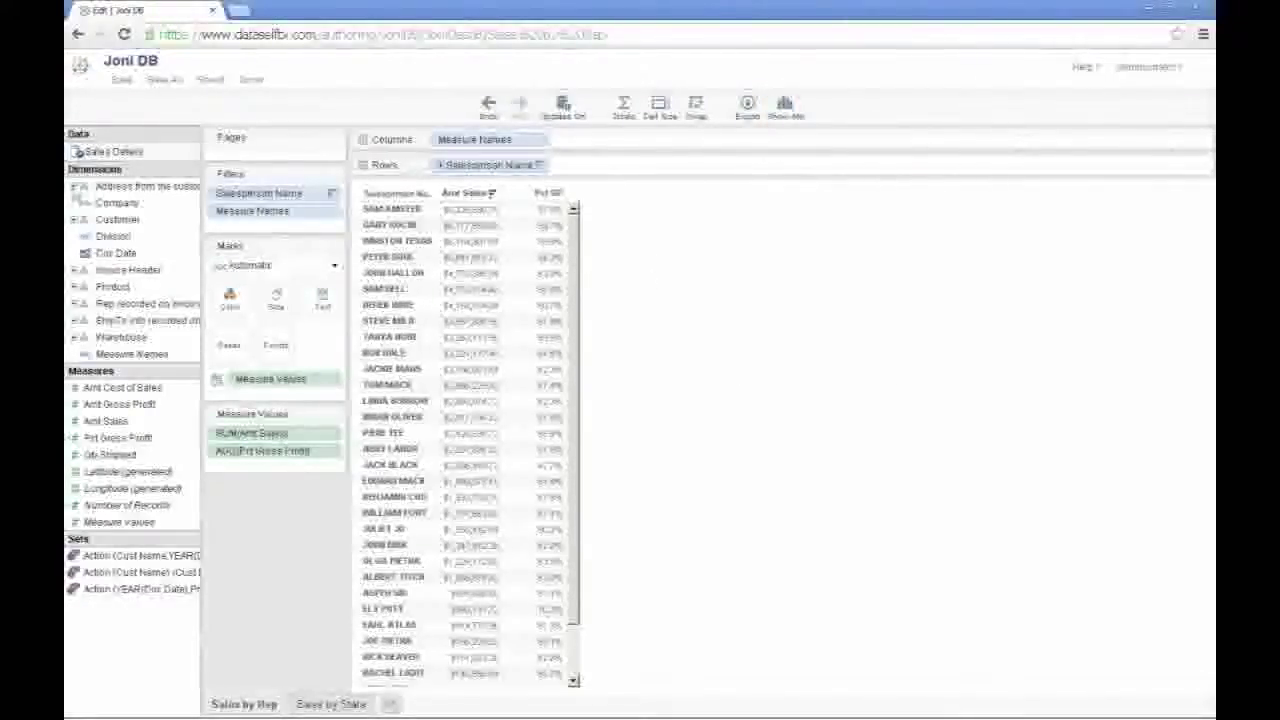
pyautogui.click(75, 222)
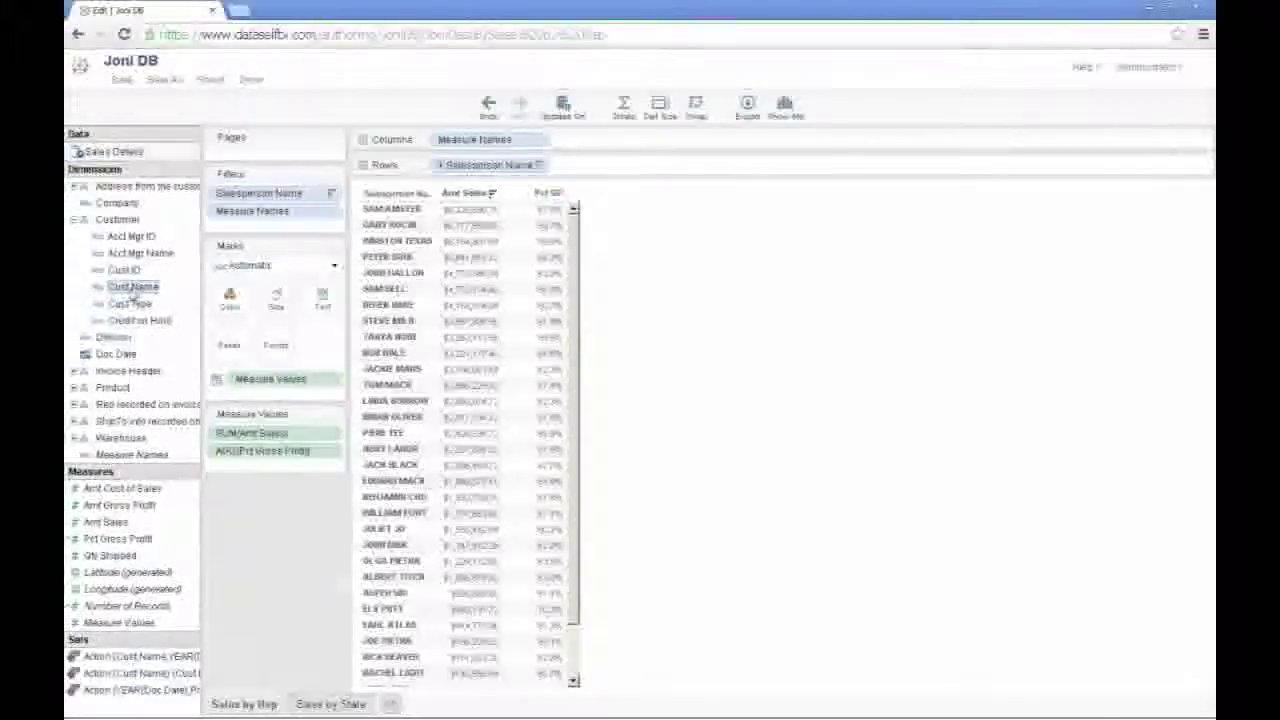
pyautogui.moveTo(130, 292); pyautogui.dragTo(583, 172)
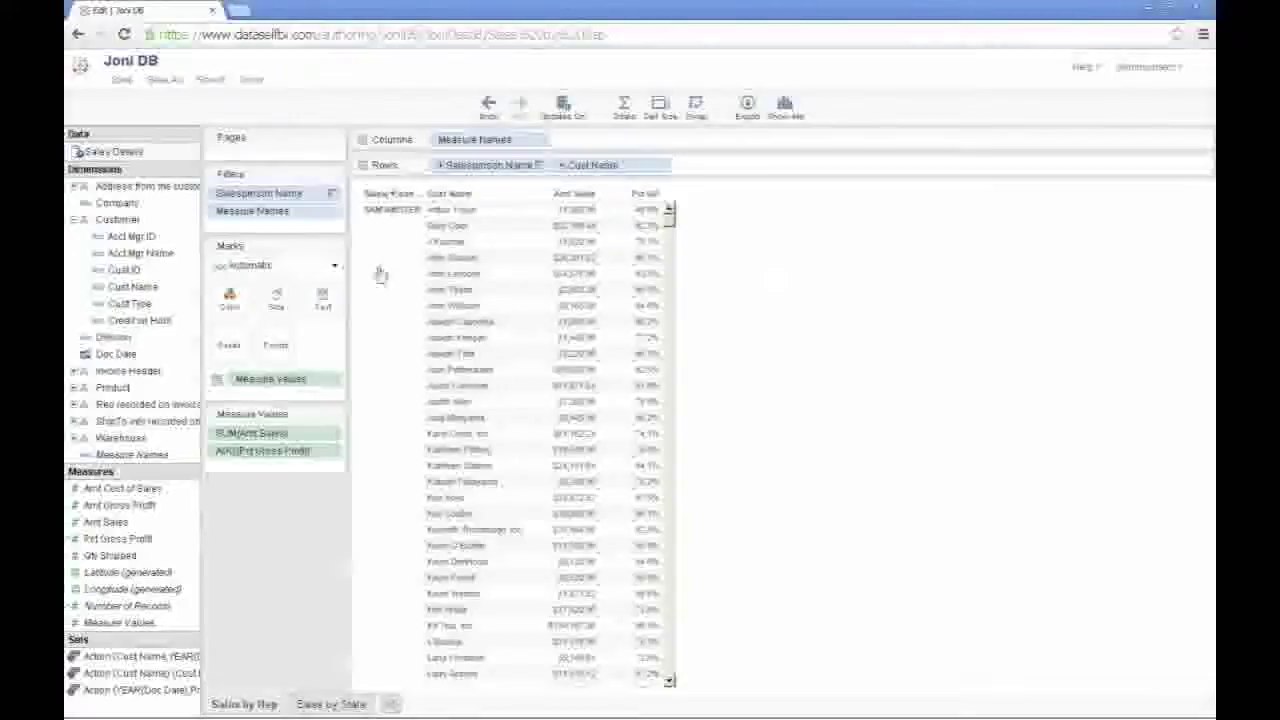
# Add Prod Line Desc from the Product dimensions to the rows after Cust Name
pyautogui.click(76, 221)
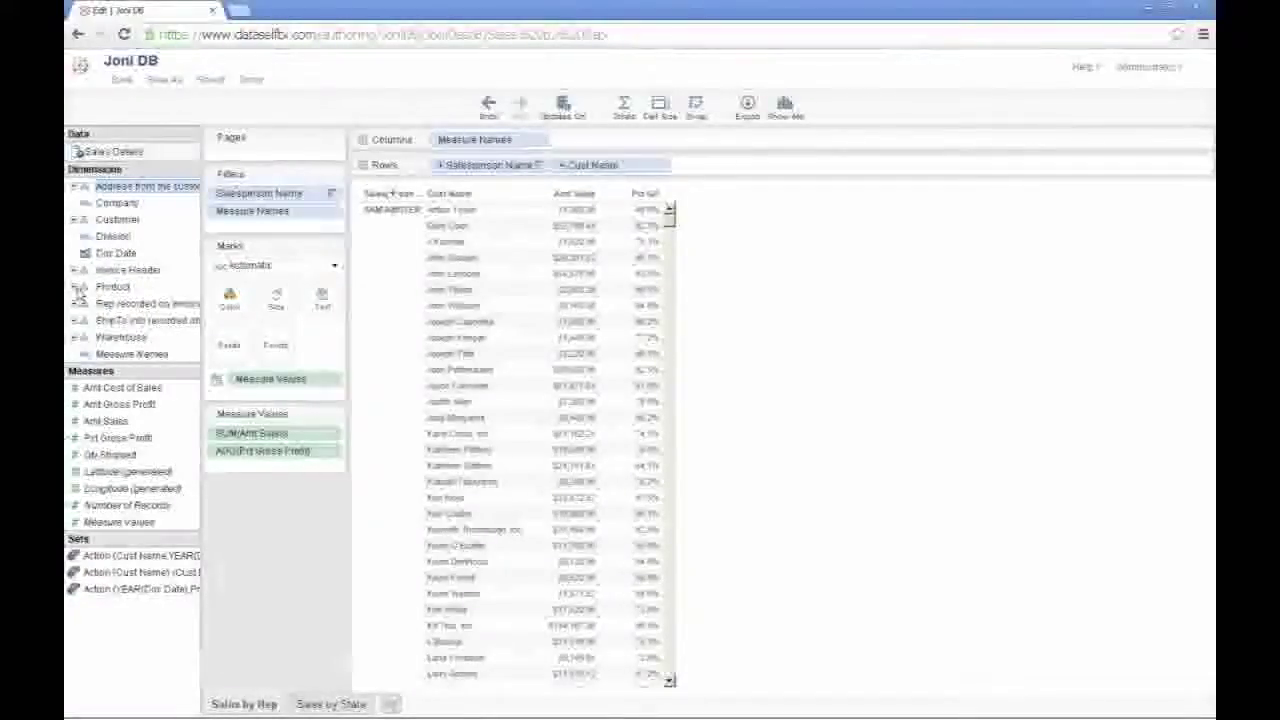
pyautogui.click(77, 288)
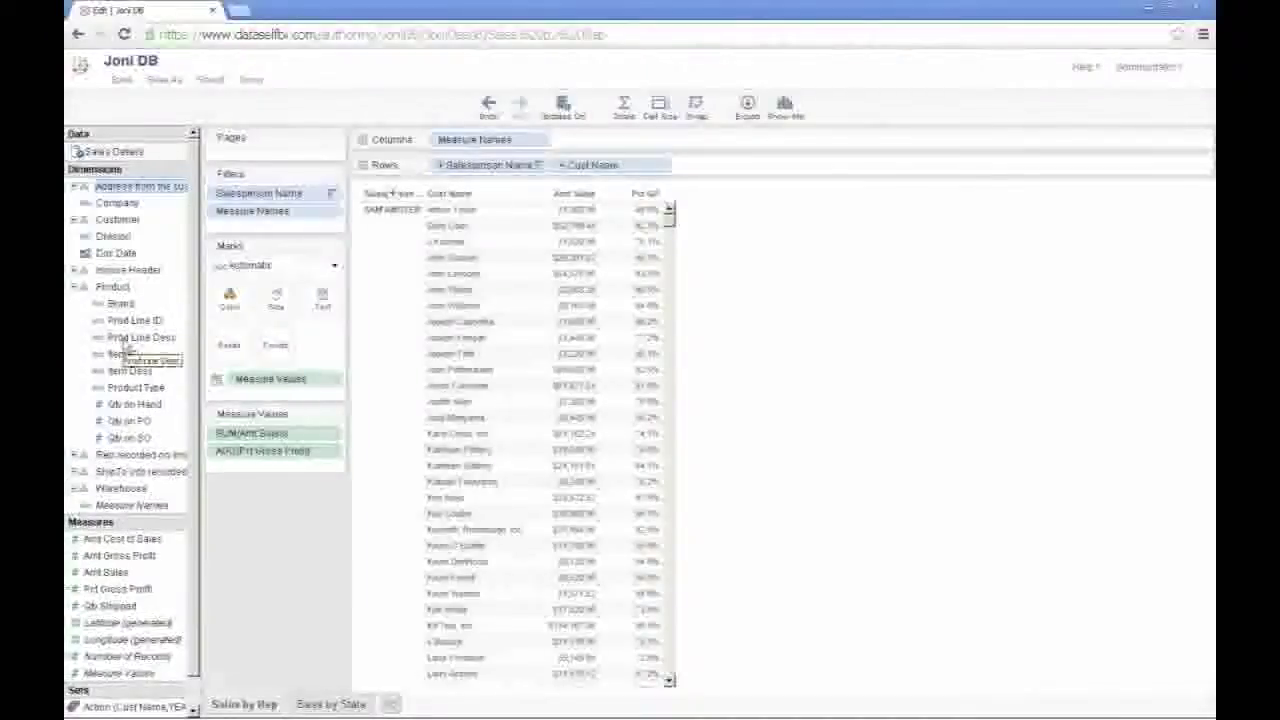
pyautogui.moveTo(118, 342); pyautogui.dragTo(696, 165)
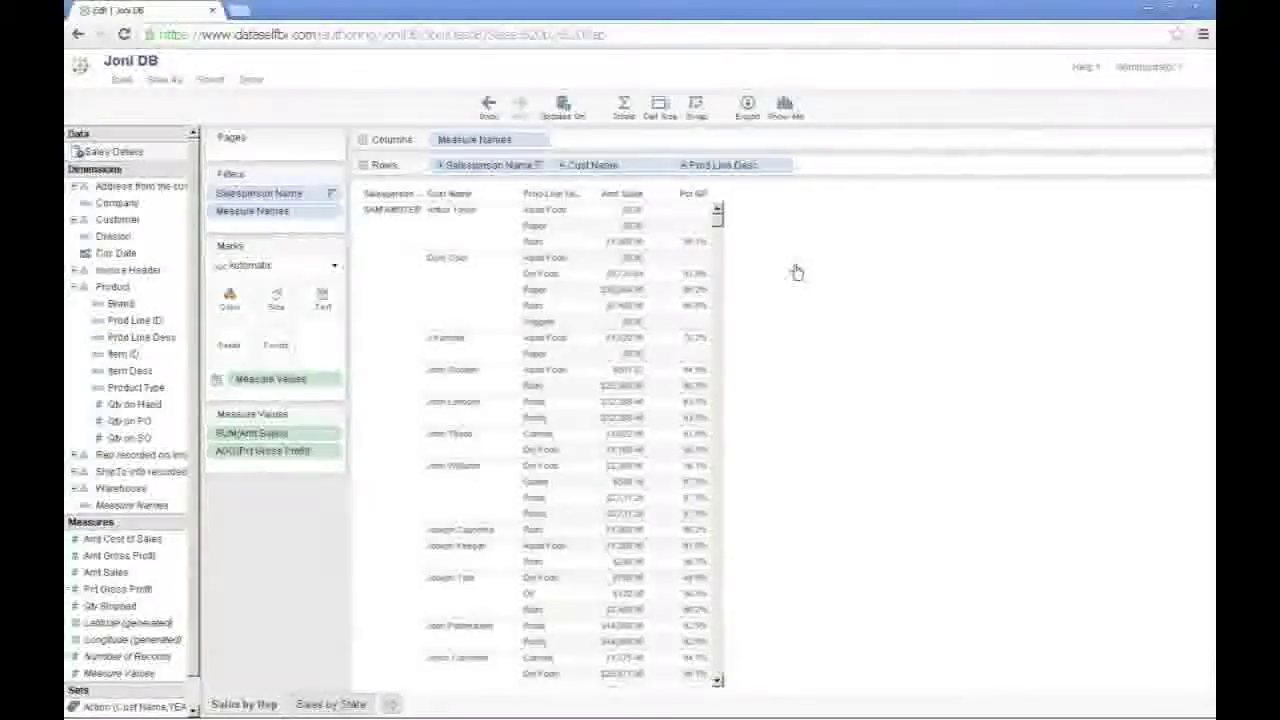
# View the underlying records with all columns for the first customer's Plant sales amount, and close the data window
pyautogui.click(629, 245)
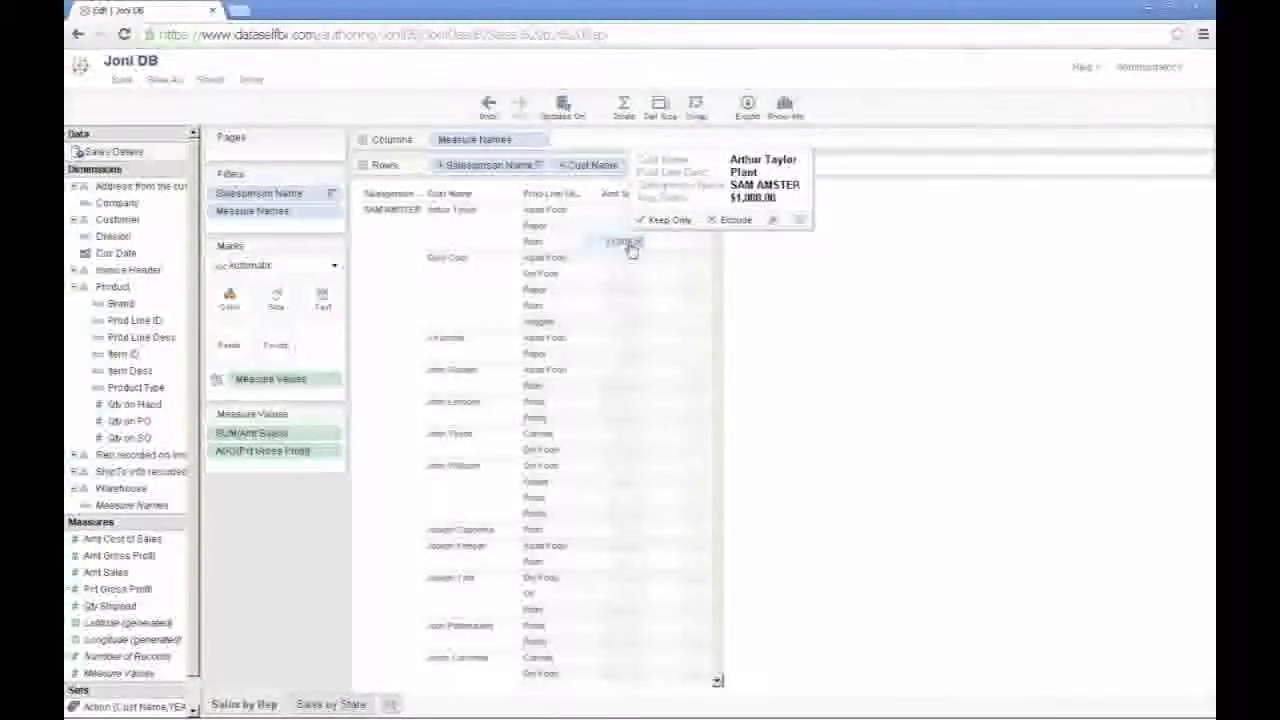
pyautogui.click(799, 226)
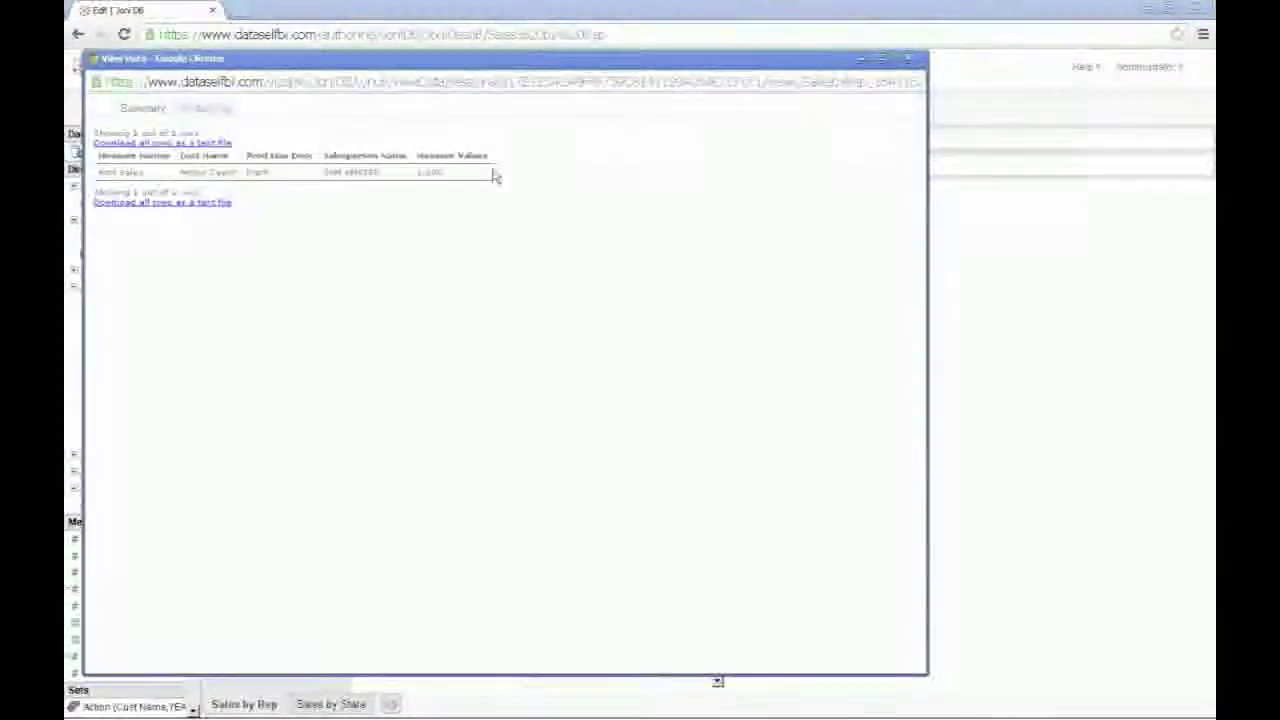
pyautogui.click(214, 110)
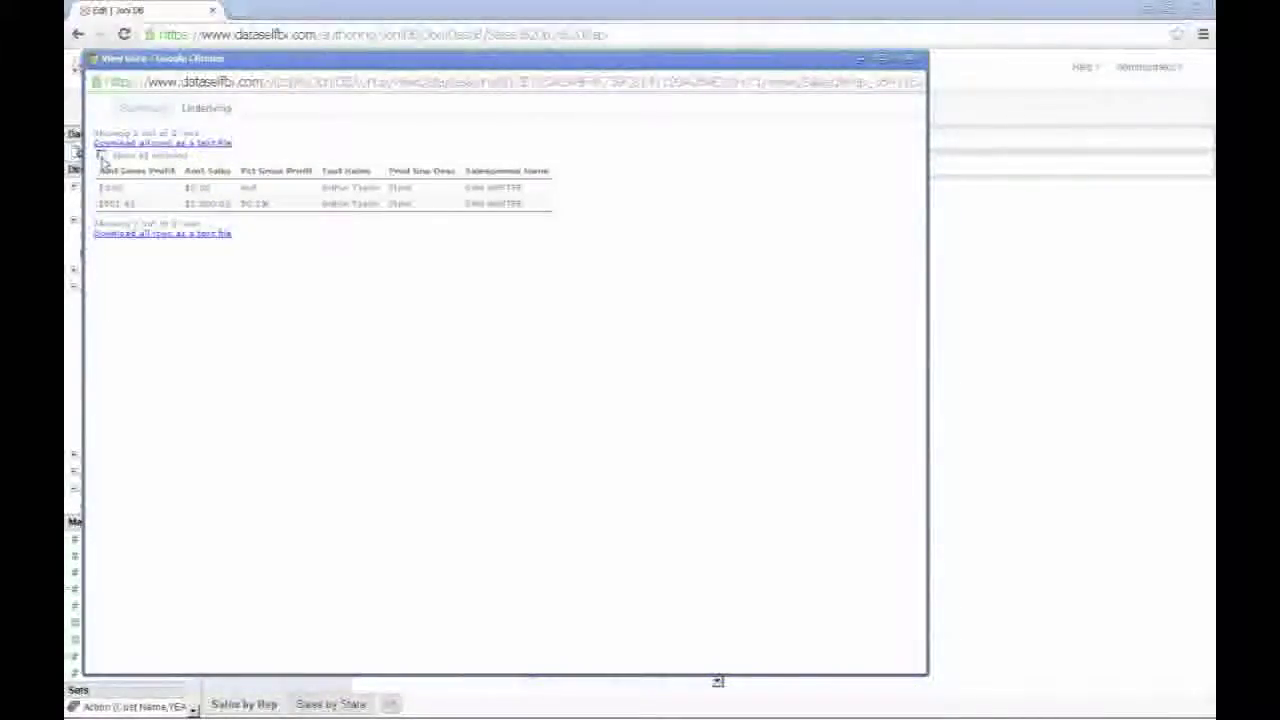
pyautogui.click(101, 156)
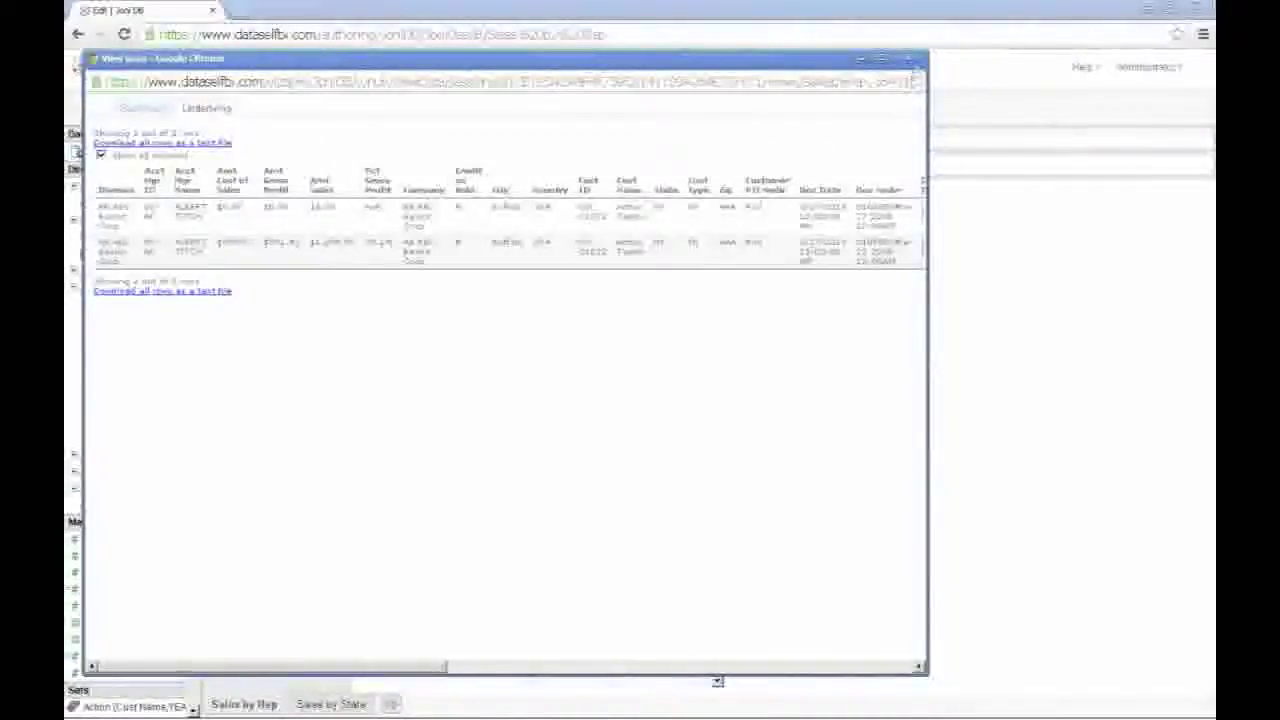
pyautogui.click(907, 58)
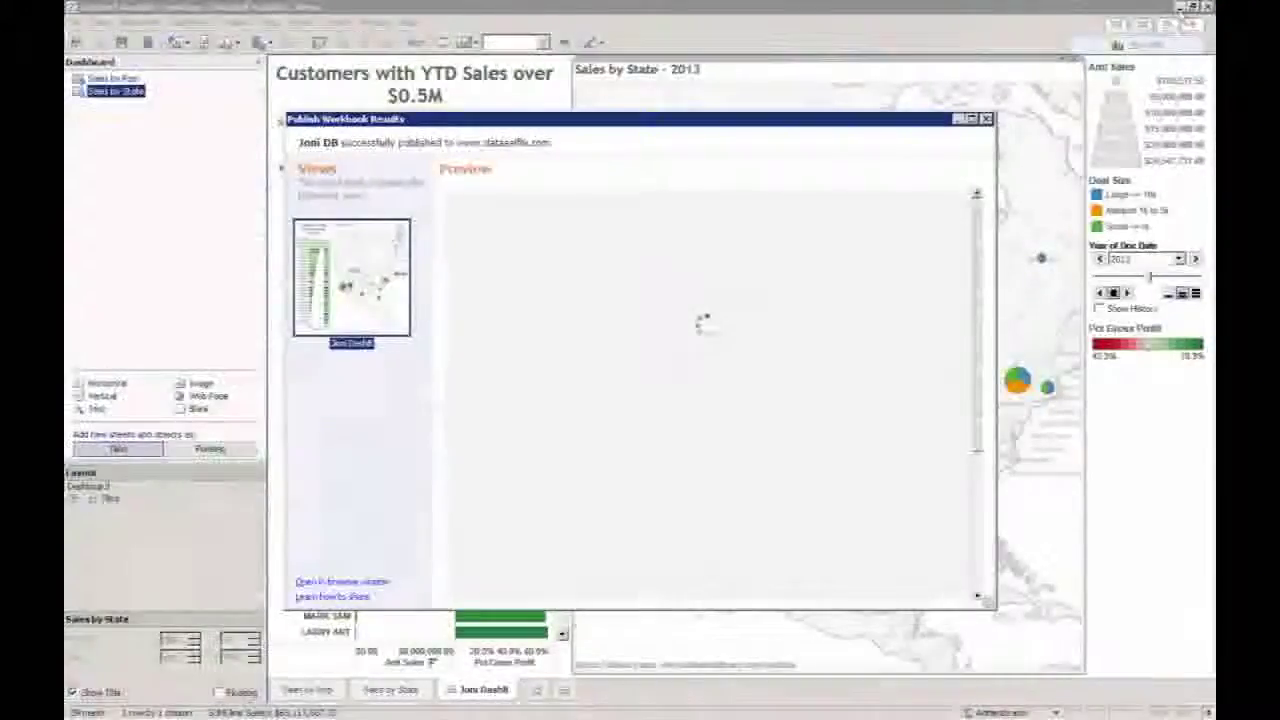
# Dismiss the publish results, minimize the desktop application and open the critical metrics for distribution companies presentation in PowerPoint Viewer
pyautogui.click(986, 118)
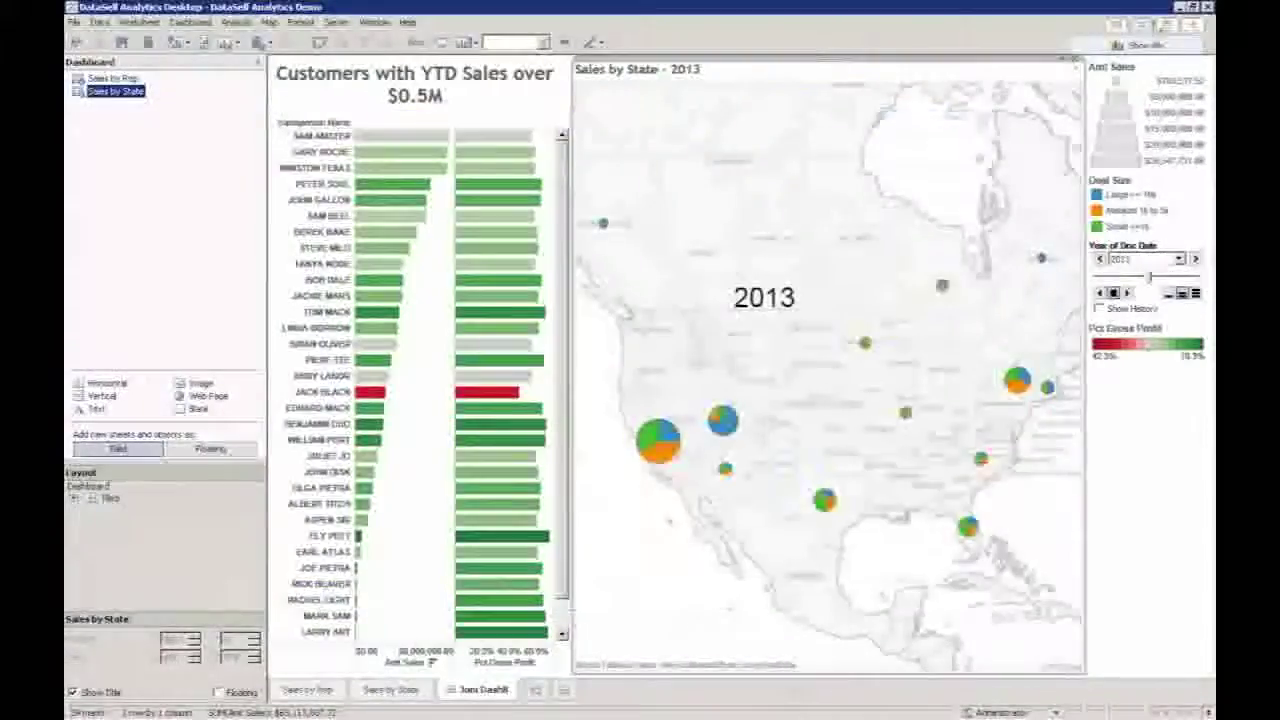
pyautogui.click(1180, 7)
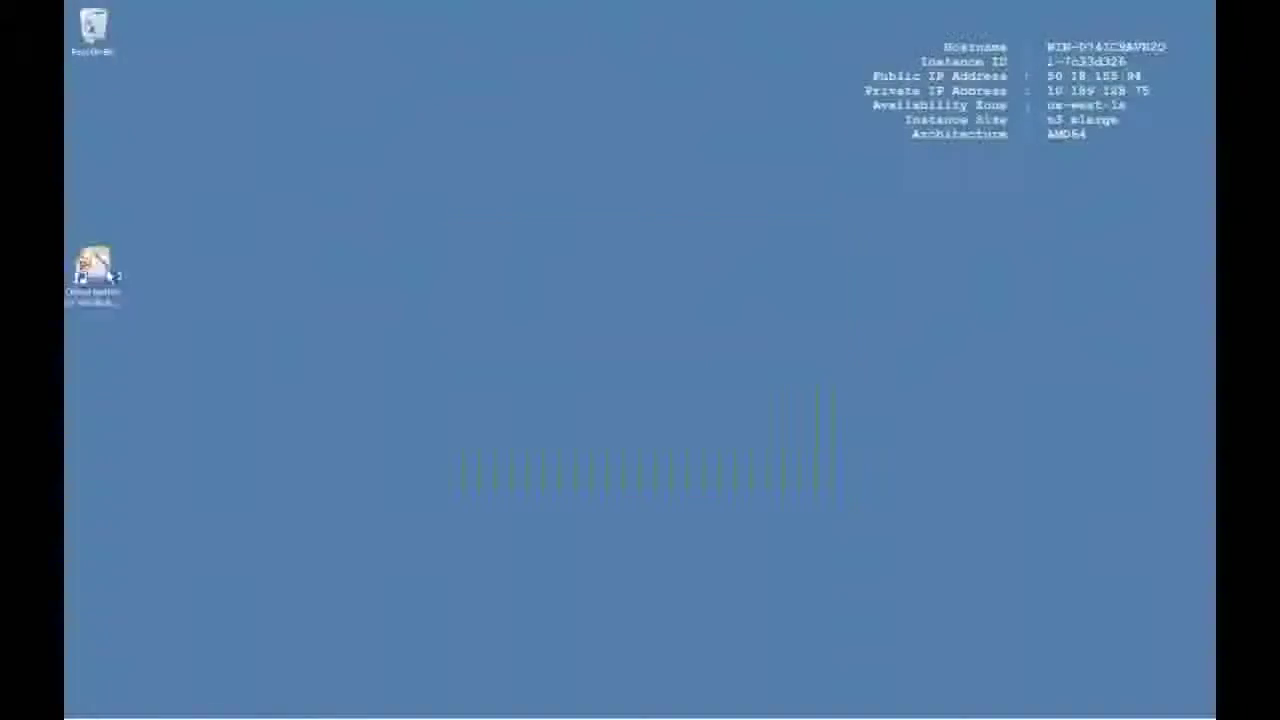
pyautogui.doubleClick(104, 269)
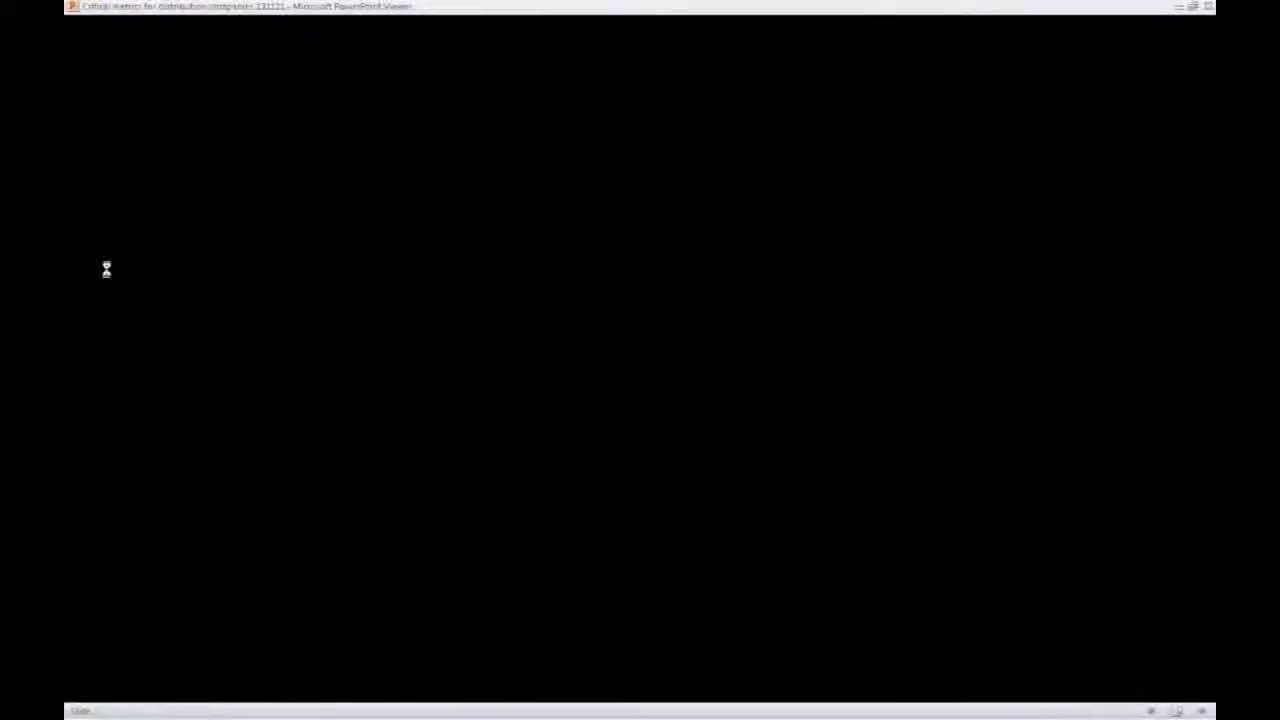
# Advance the slideshow to the DataSelf Analytics Architecture slide
pyautogui.press('Right')
pyautogui.press('Right')
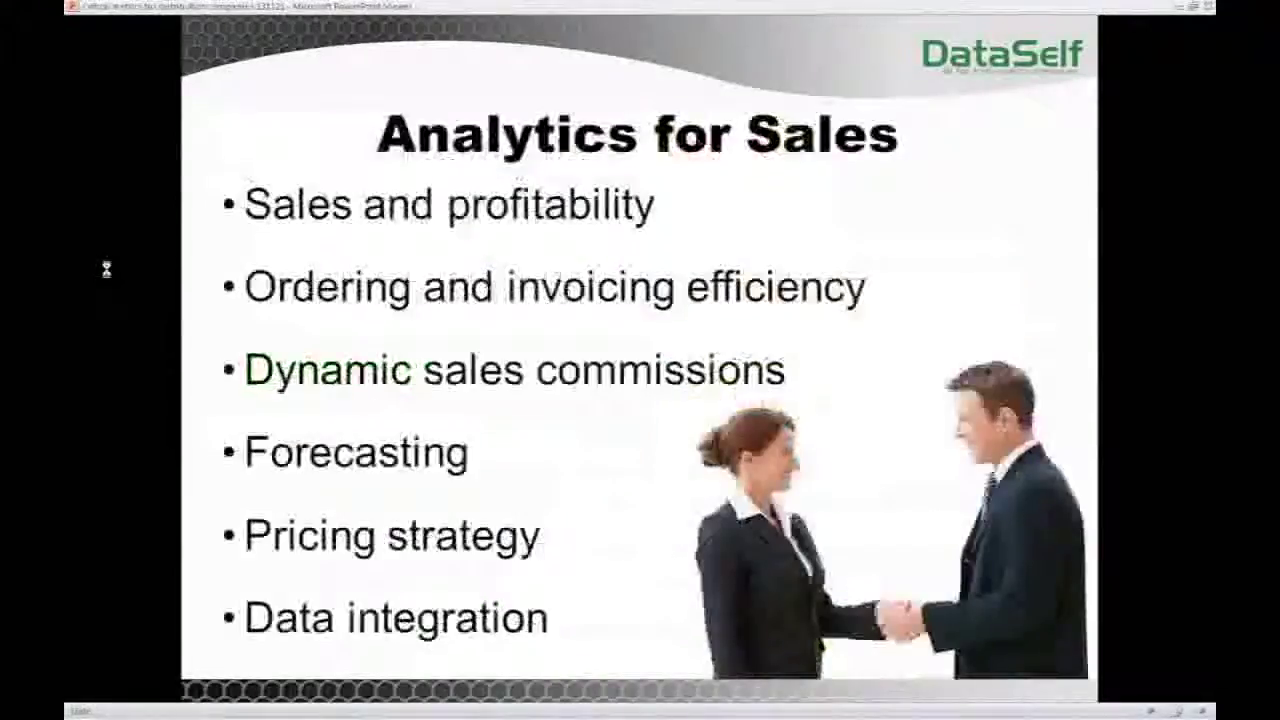
pyautogui.press('Right')
pyautogui.press('Right')
pyautogui.press('Right')
pyautogui.press('Right')
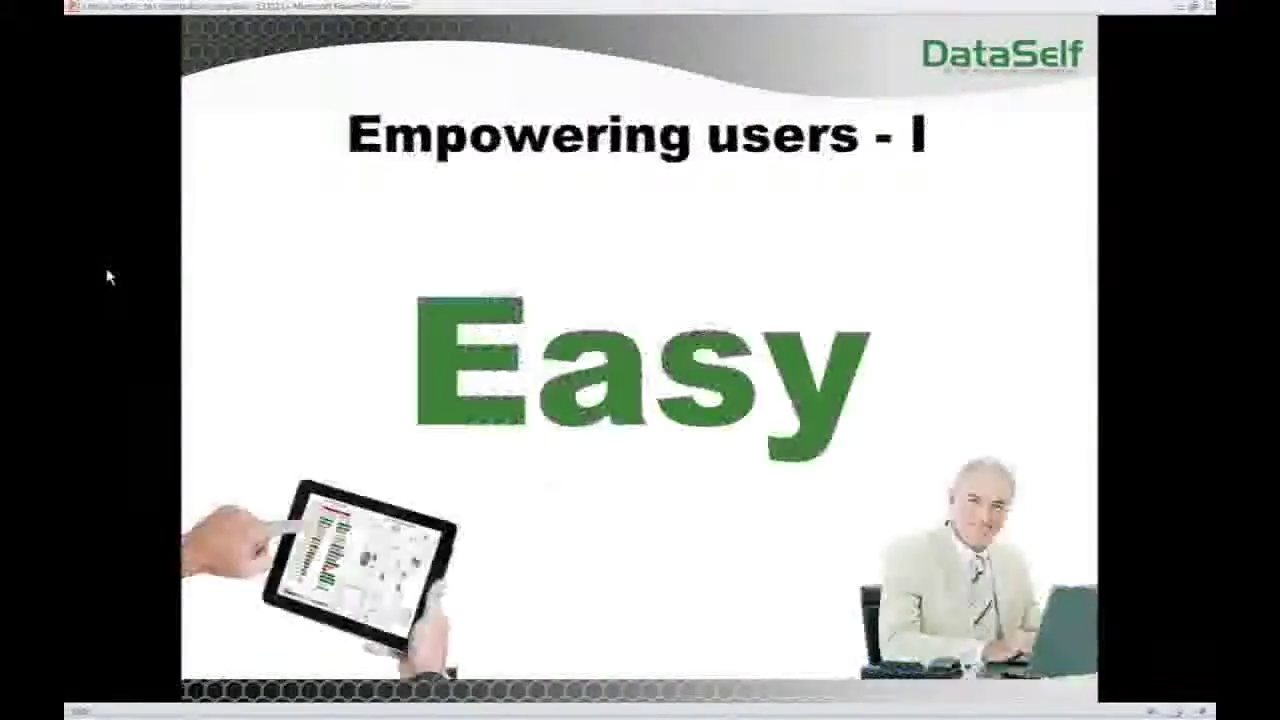
pyautogui.press('Right')
pyautogui.press('Right')
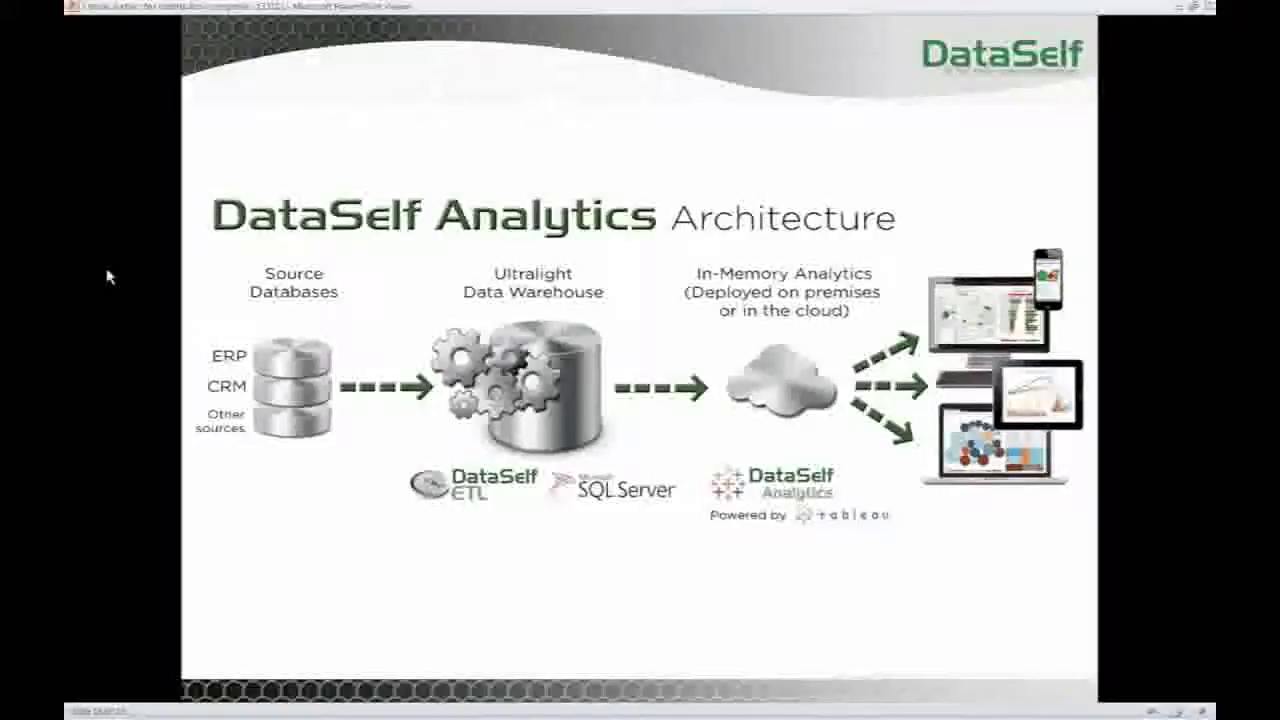